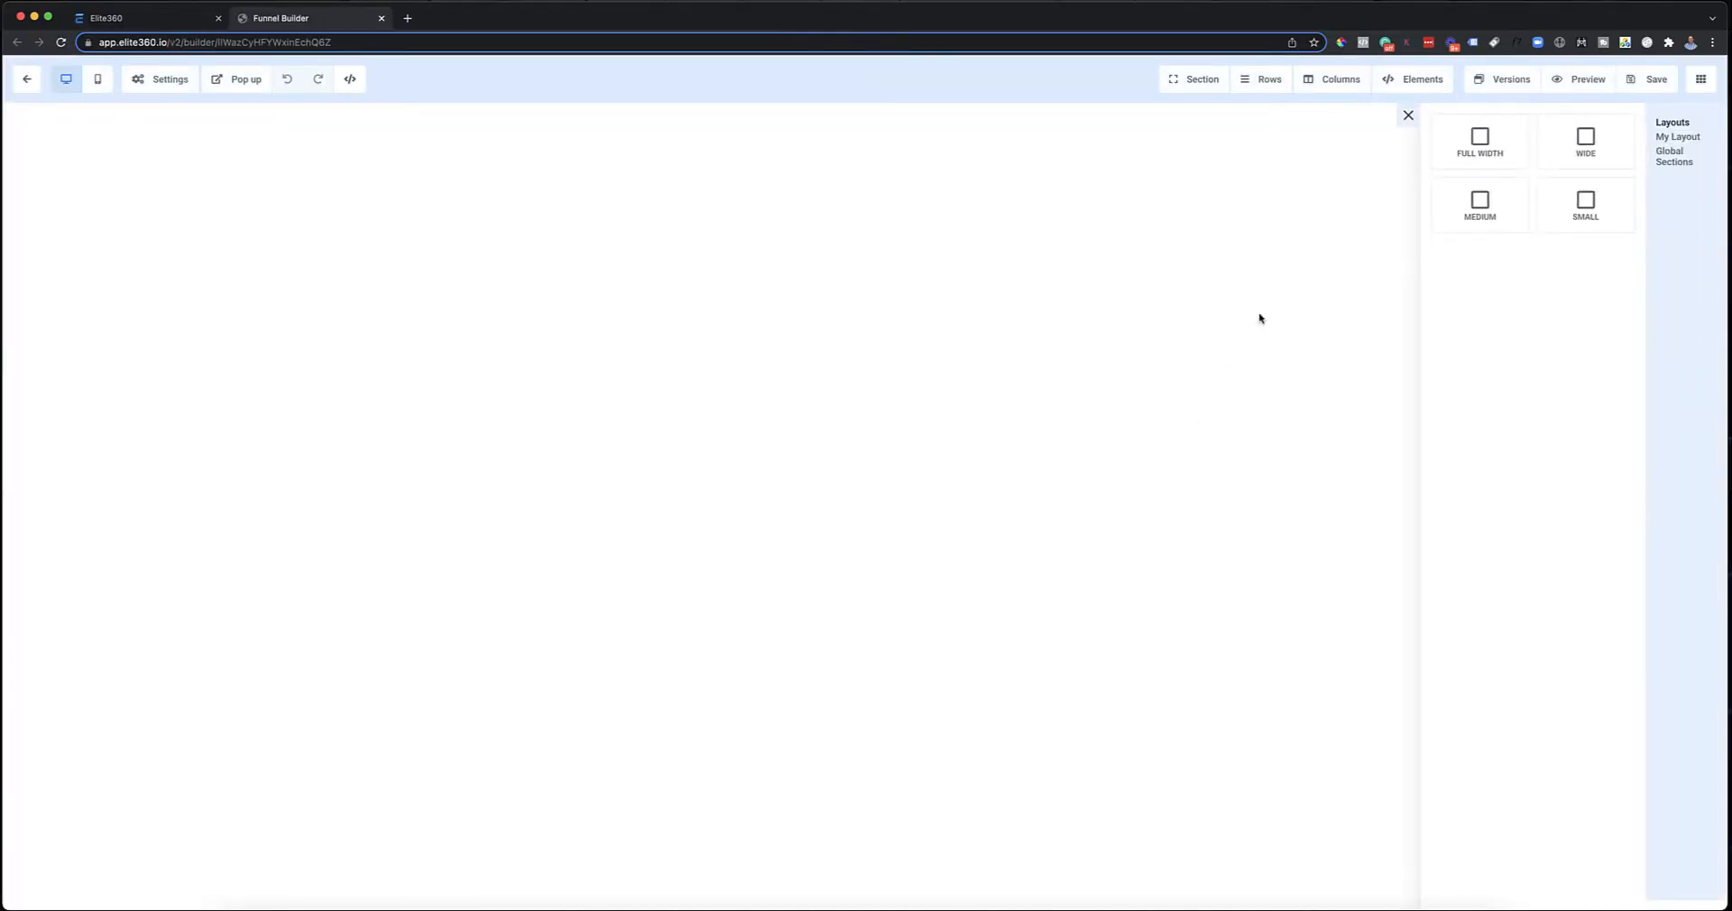
Close the layouts panel and compare the blank page in mobile and desktop views, ending in desktop view
{"action": "left_click", "coordinate": [1408, 115]}
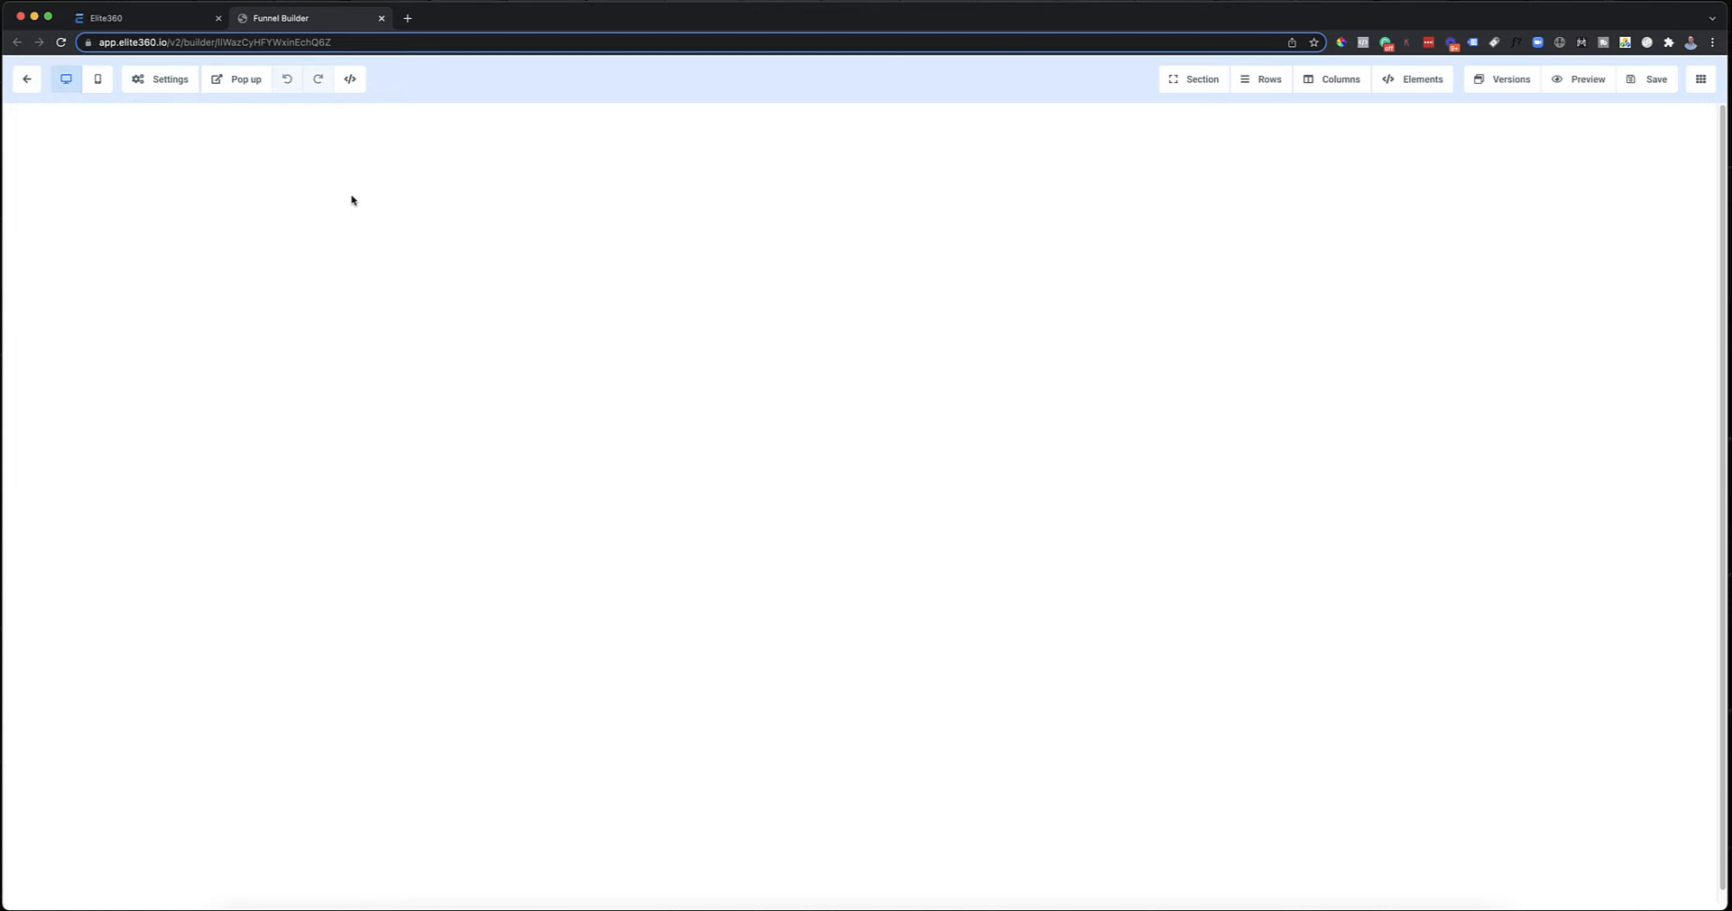
{"action": "left_click", "coordinate": [96, 80]}
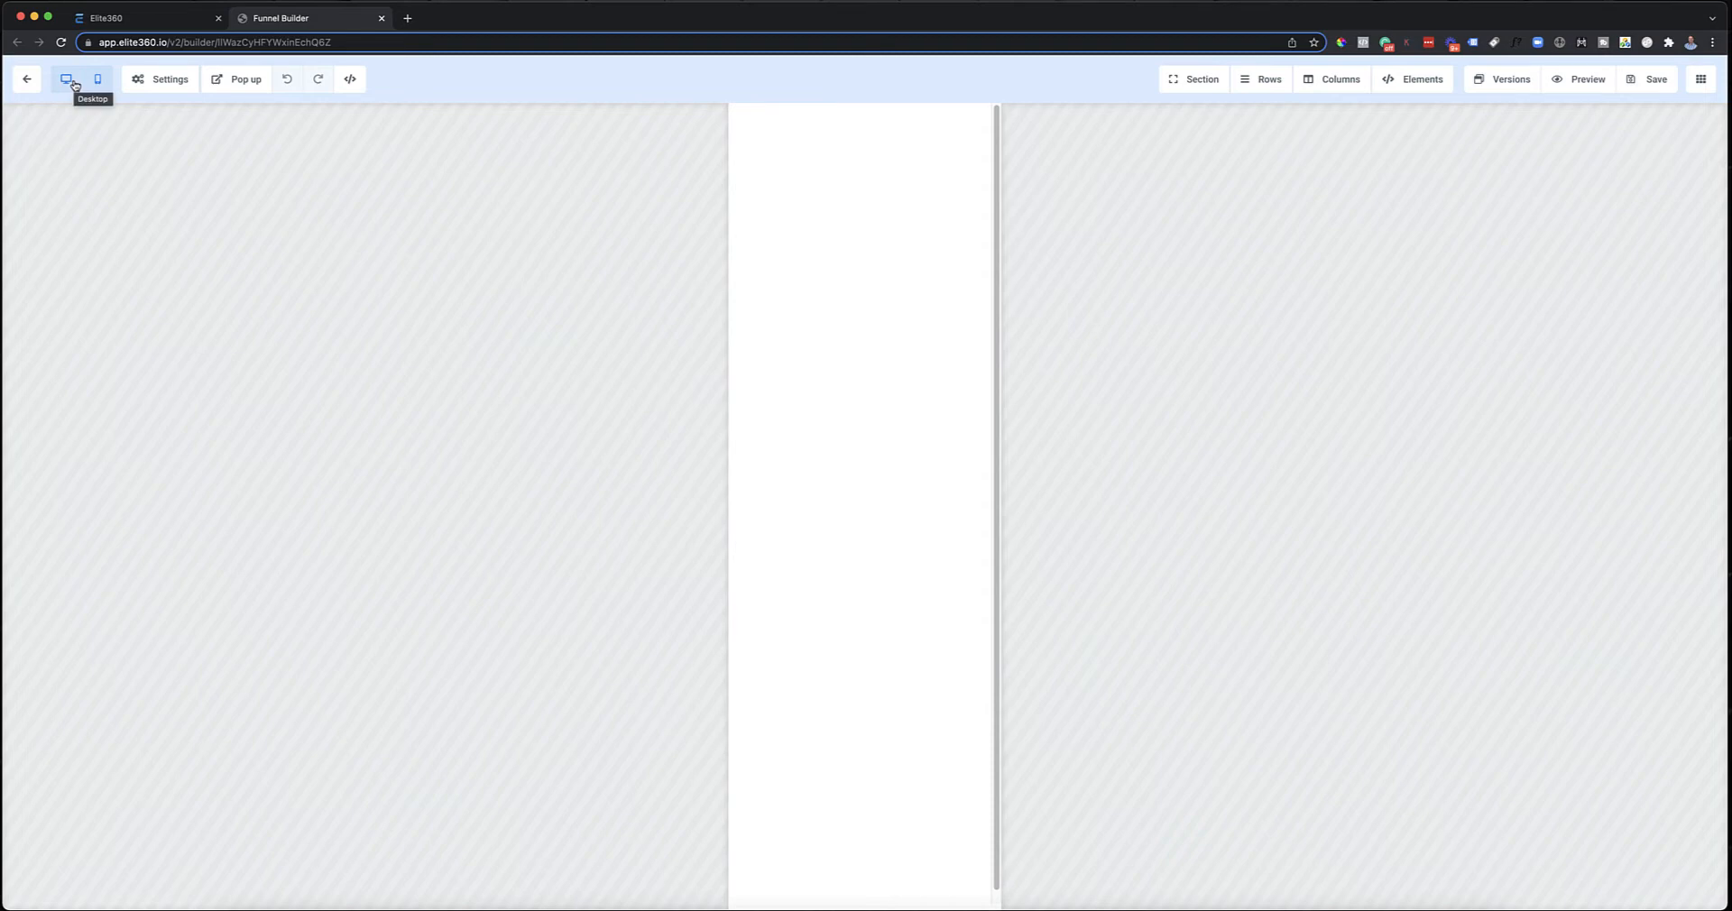
{"action": "left_click", "coordinate": [72, 84]}
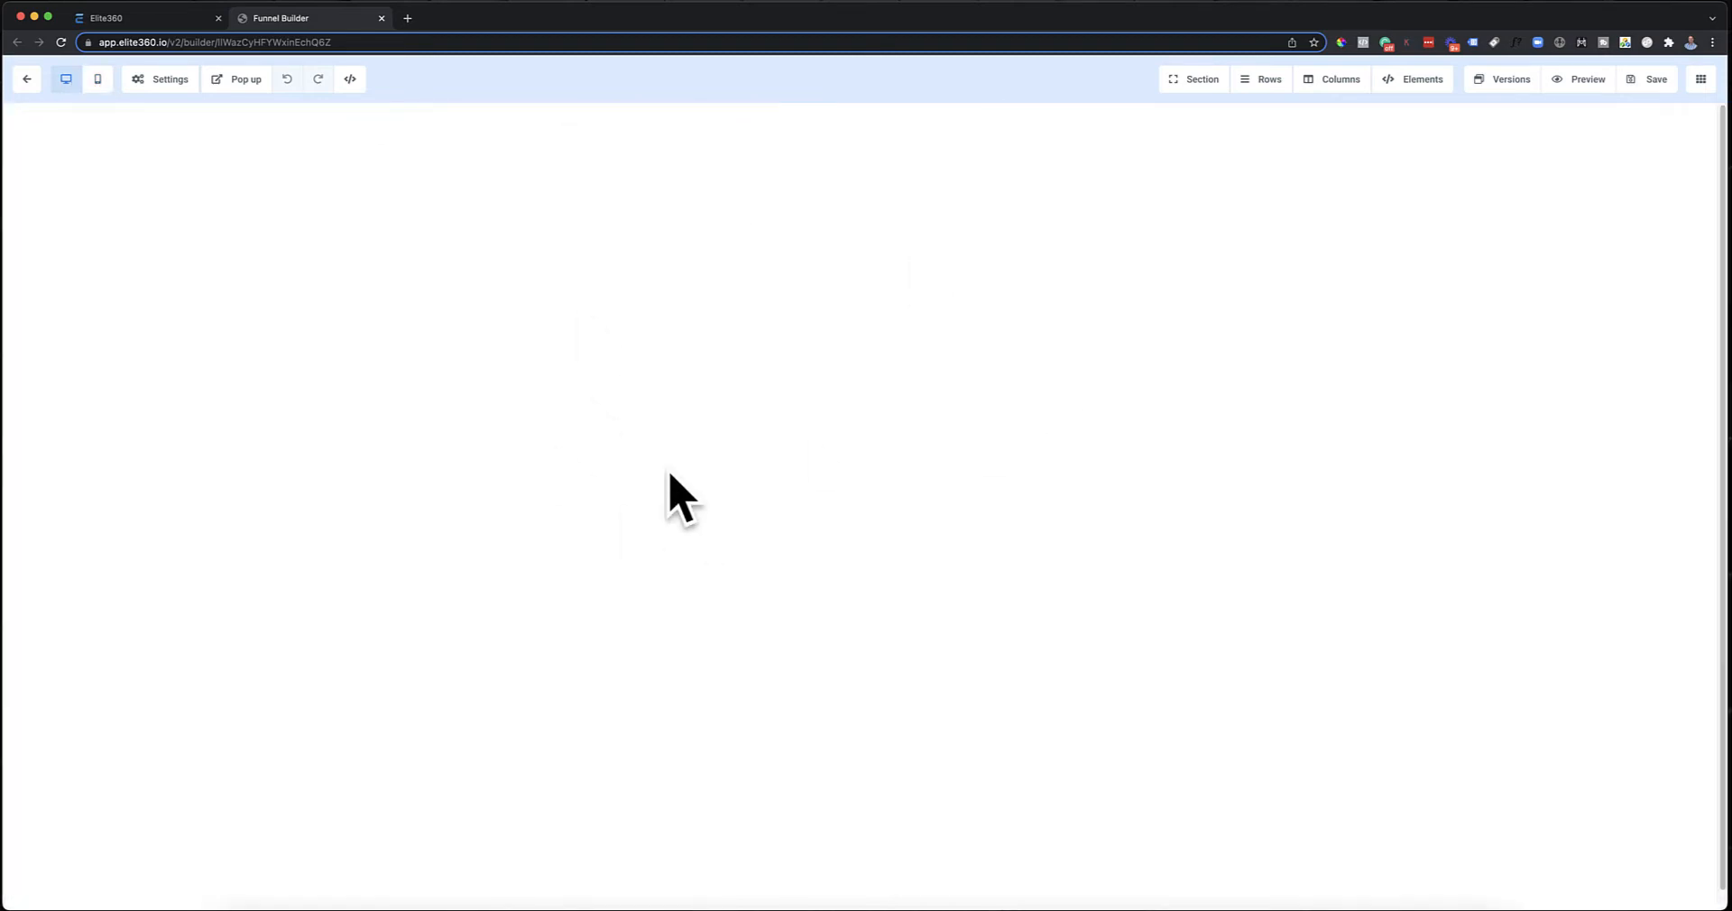
{"action": "left_click", "coordinate": [97, 80]}
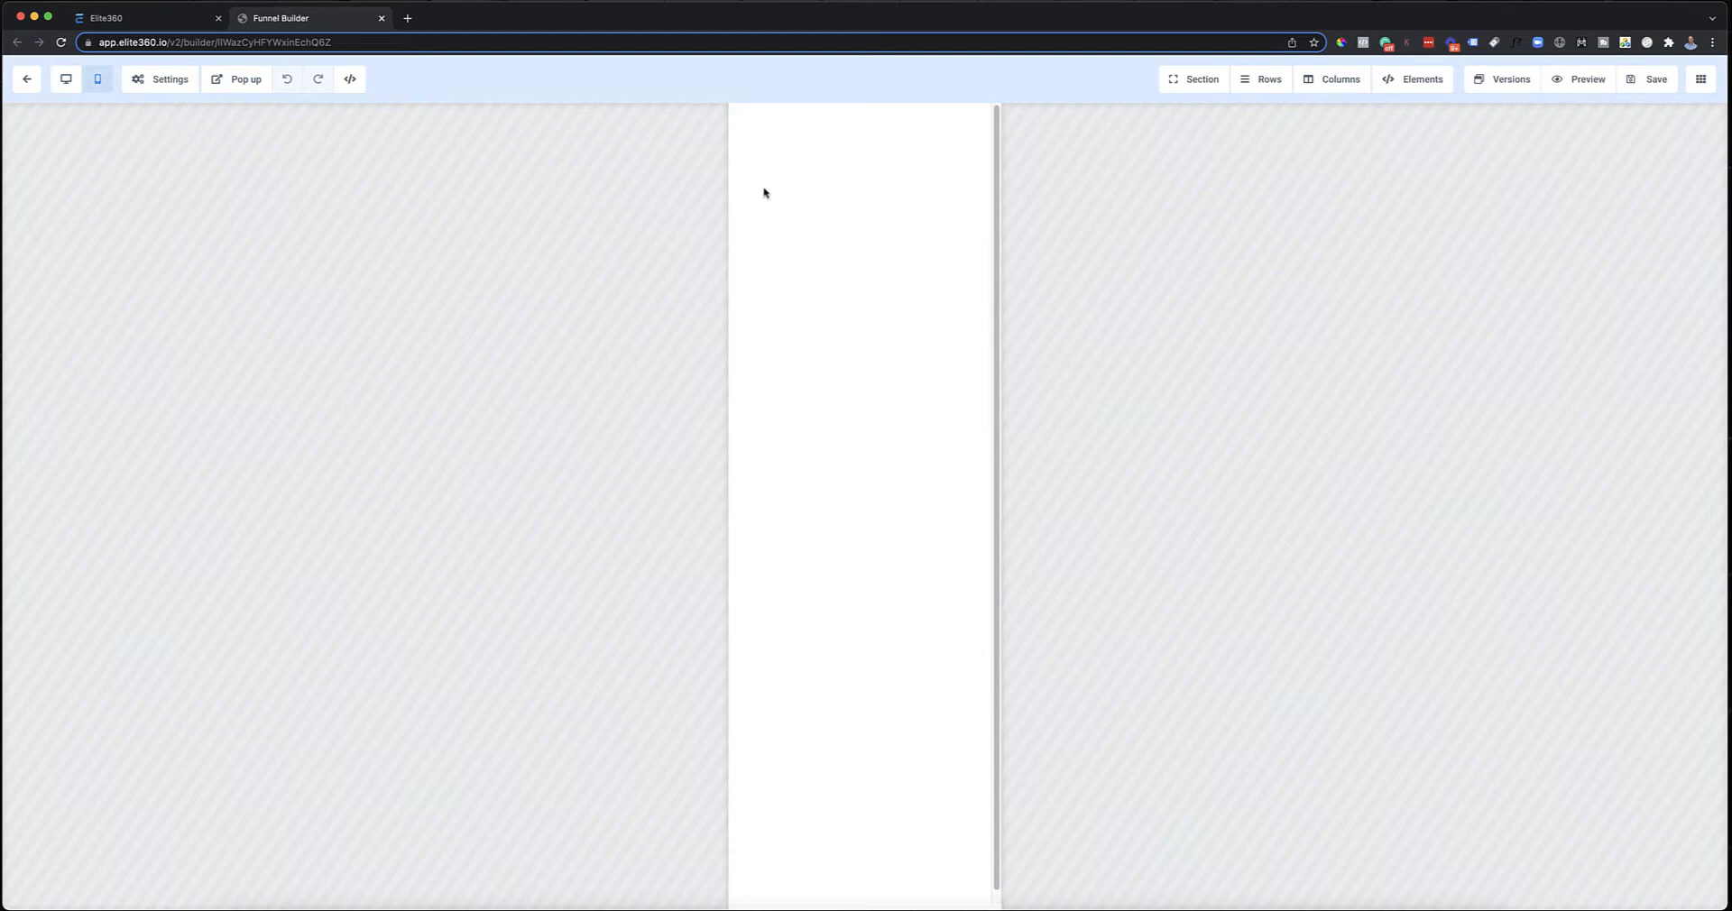
{"action": "left_click", "coordinate": [73, 79]}
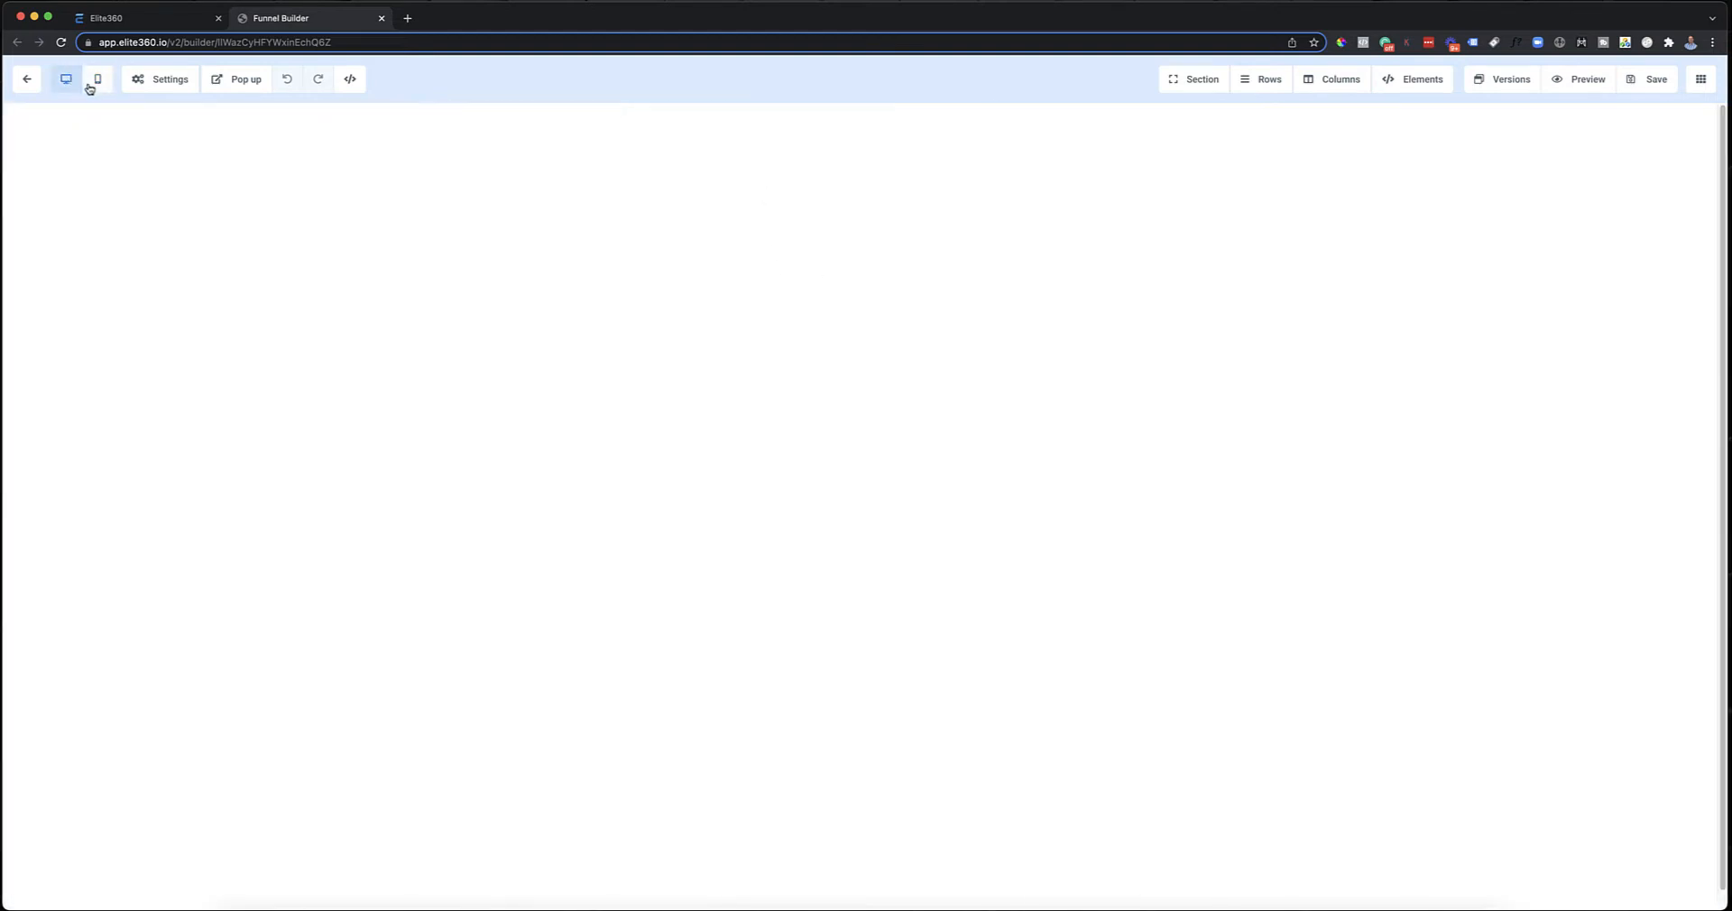
Review the page's SEO Meta Data settings, leaving the fields unedited
{"action": "left_click", "coordinate": [162, 90]}
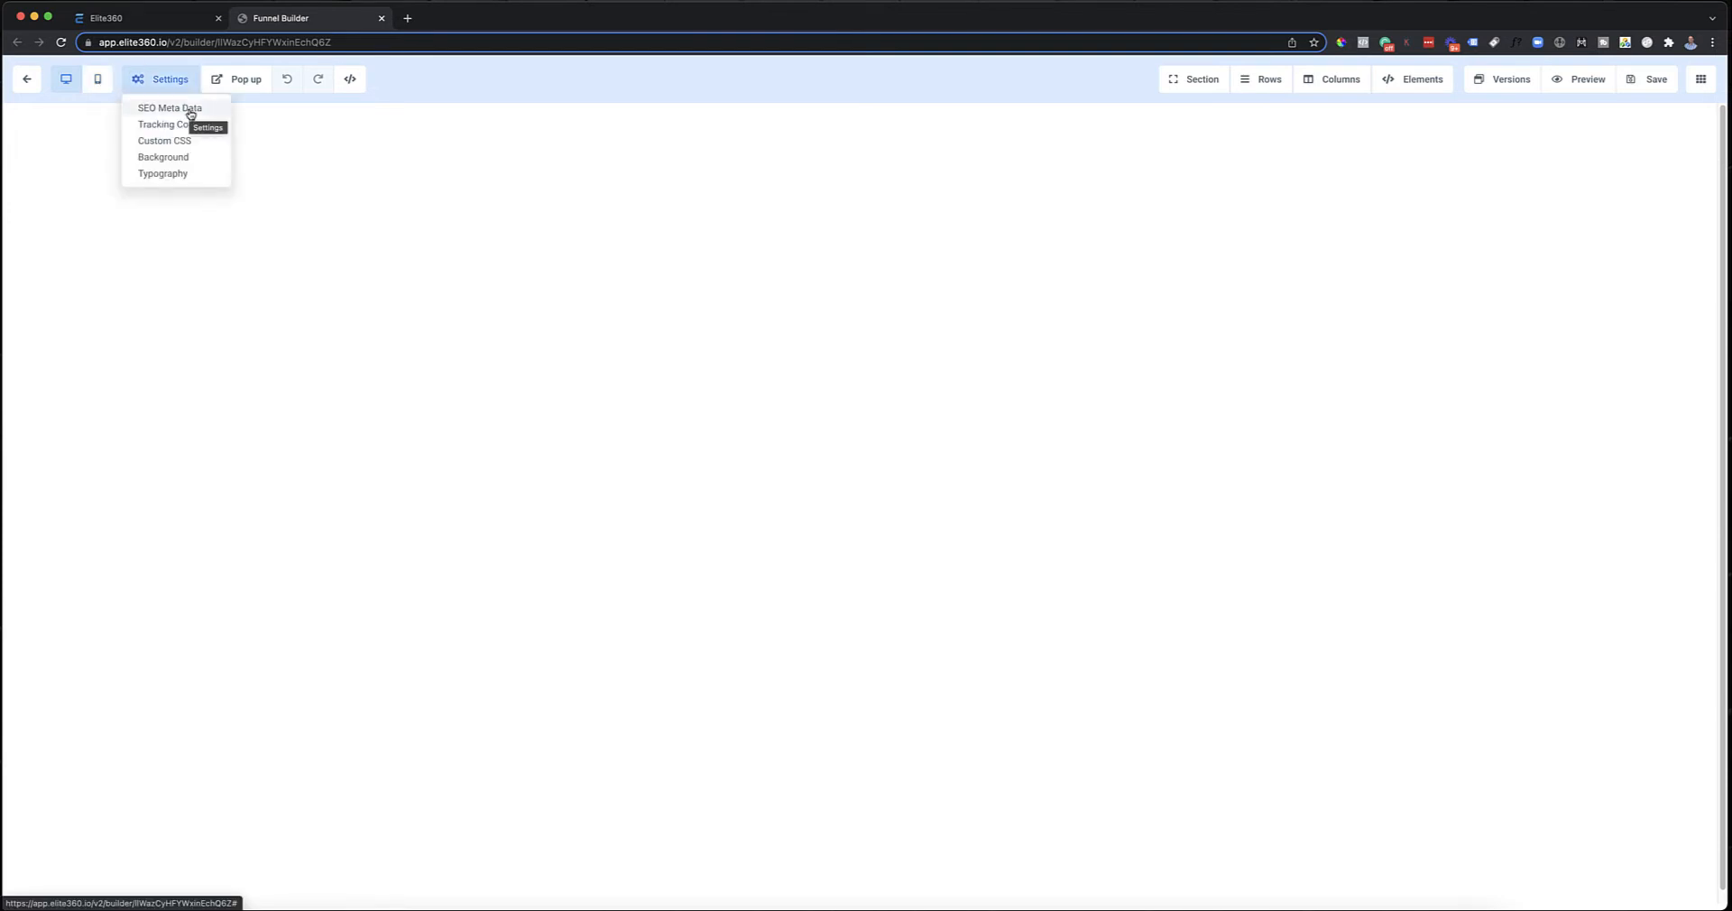
{"action": "left_click", "coordinate": [190, 112]}
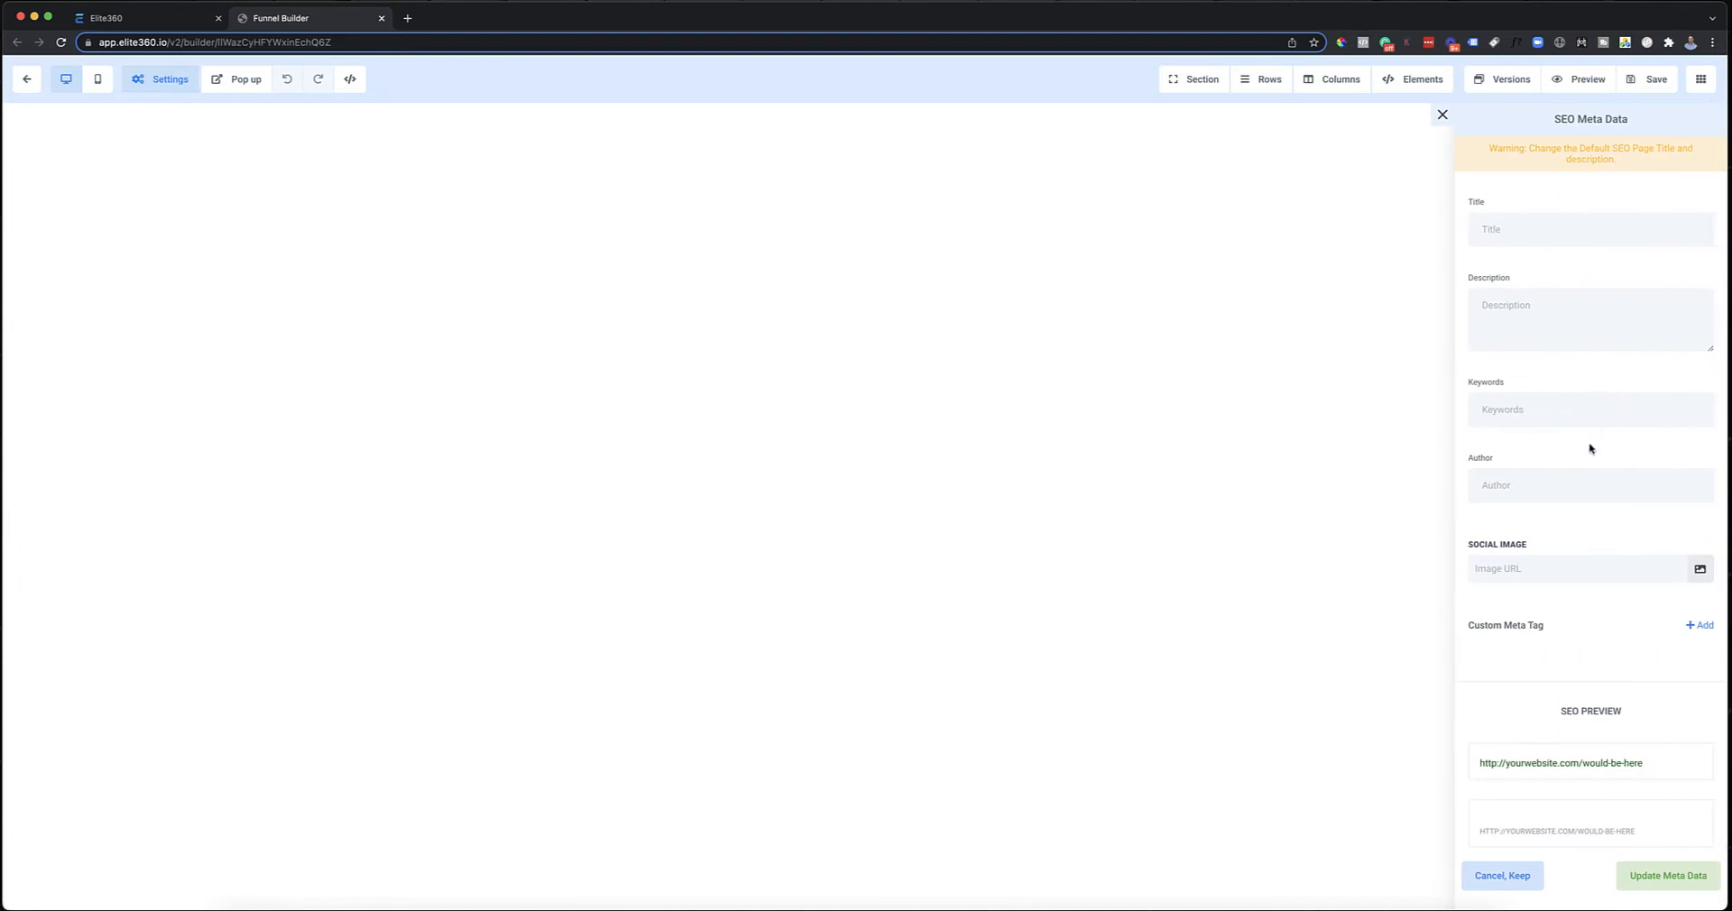
{"action": "left_click", "coordinate": [1442, 115]}
Examine the page's Tracking Code editor, including its Footer Code section, and close it without saving
{"action": "left_click", "coordinate": [158, 80]}
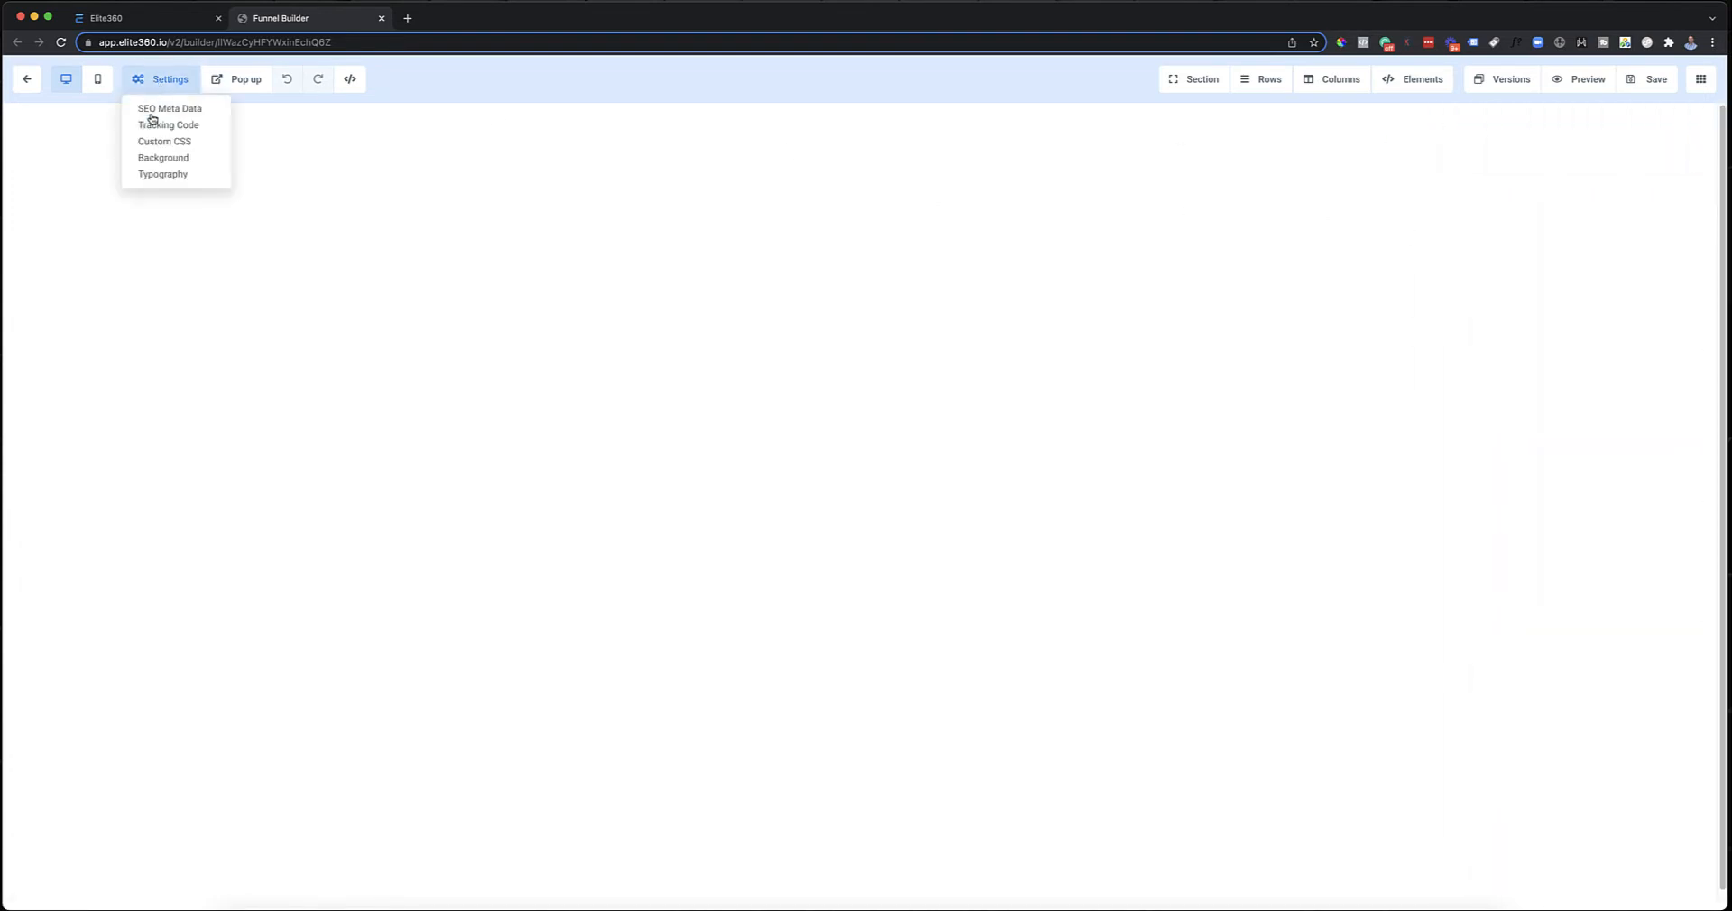
{"action": "left_click", "coordinate": [155, 124]}
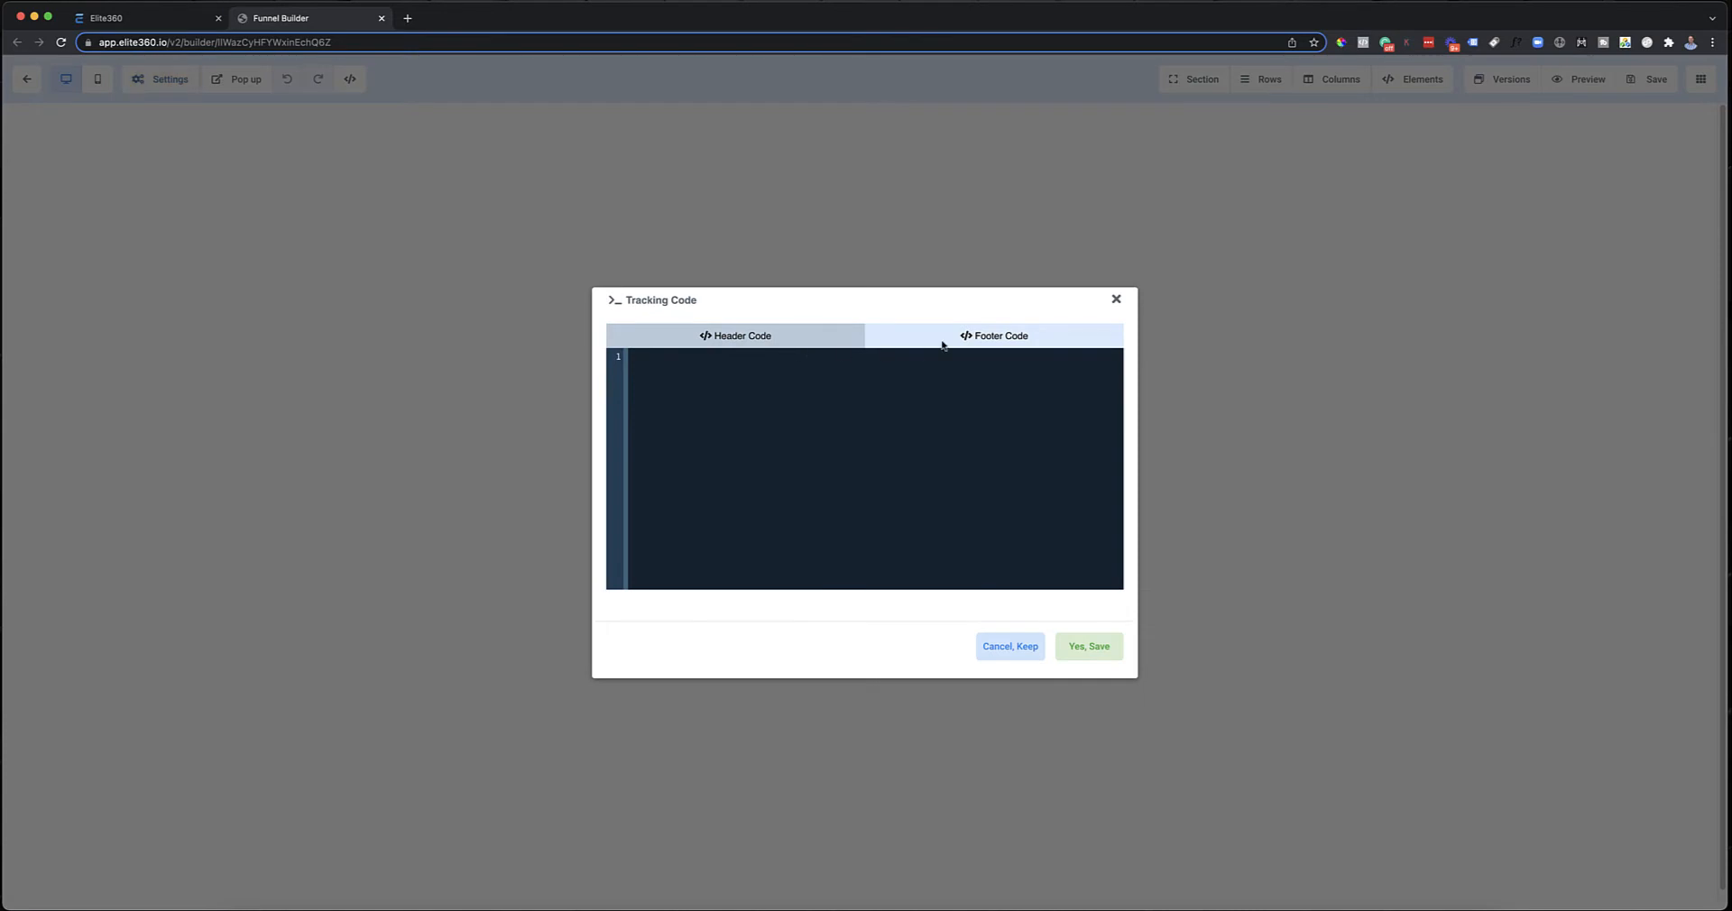
{"action": "left_click", "coordinate": [986, 335]}
{"action": "left_click", "coordinate": [1116, 299]}
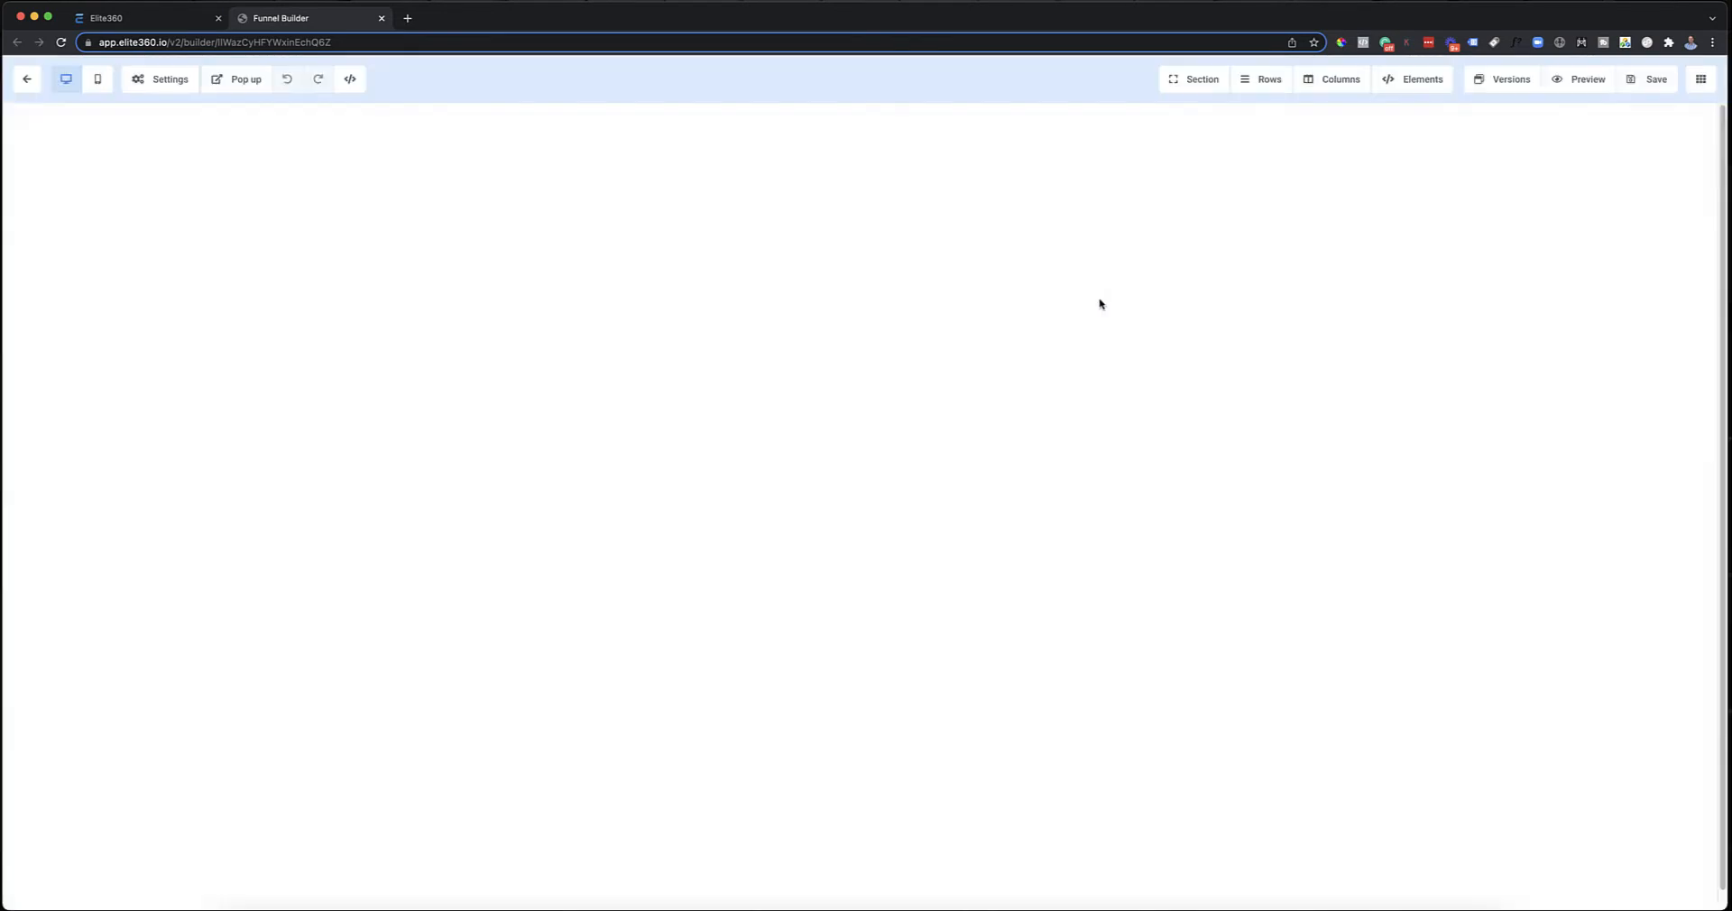
View the page's Custom CSS editor and close it without adding any code
{"action": "left_click", "coordinate": [159, 81]}
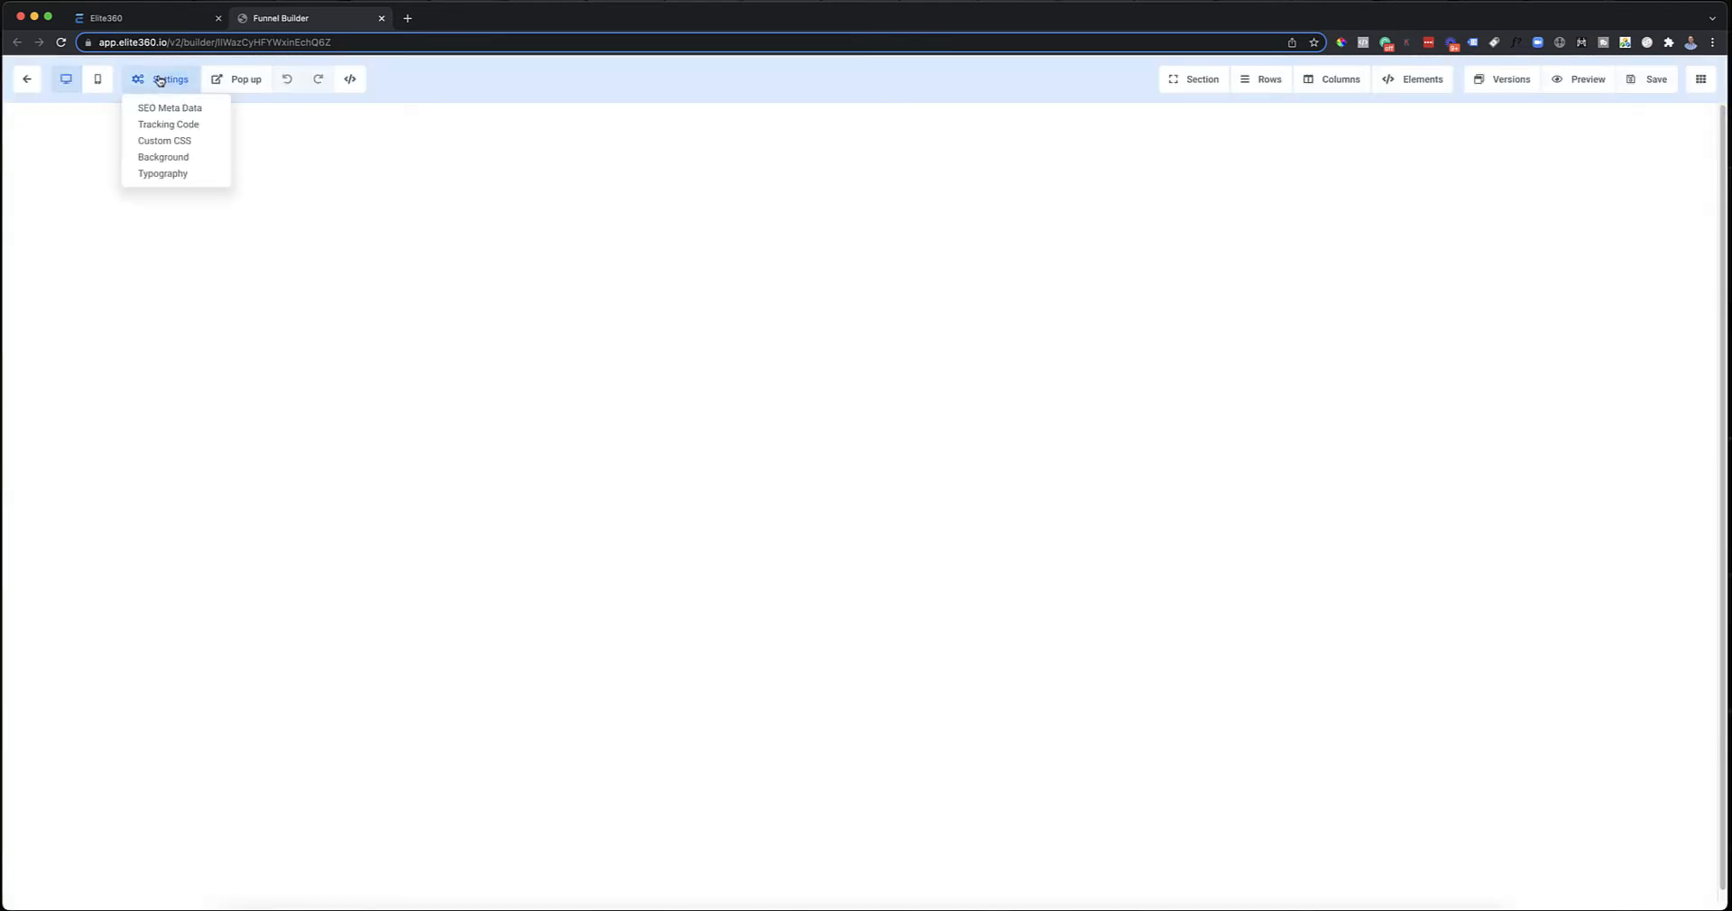
{"action": "left_click", "coordinate": [186, 141]}
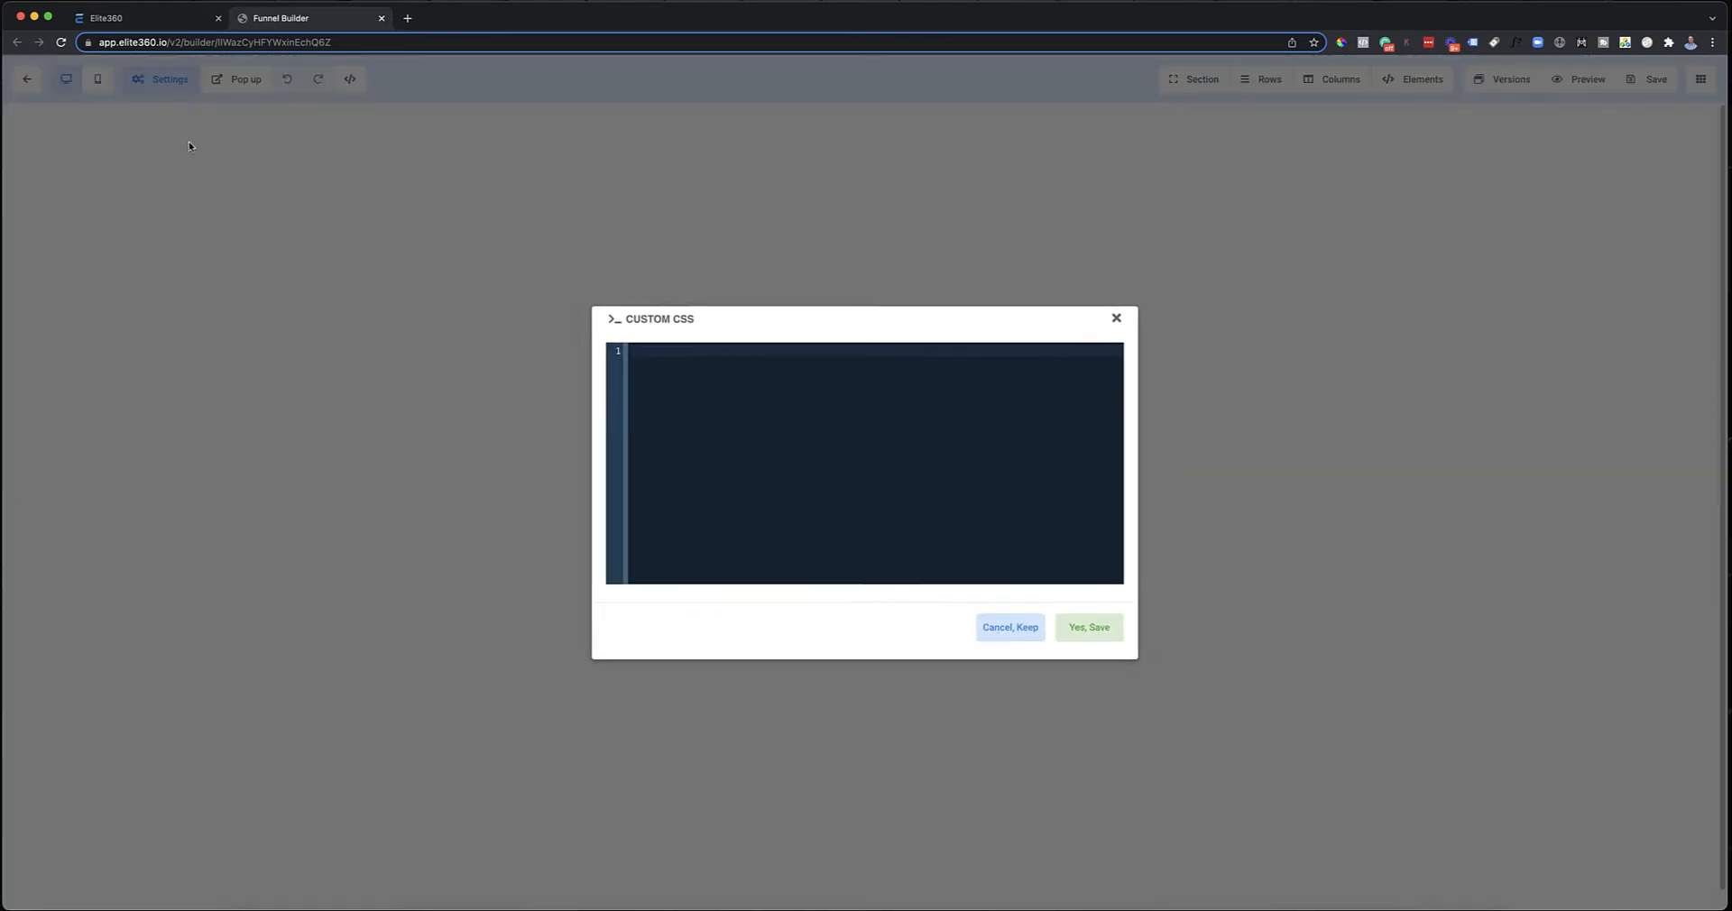
{"action": "left_click", "coordinate": [1116, 319]}
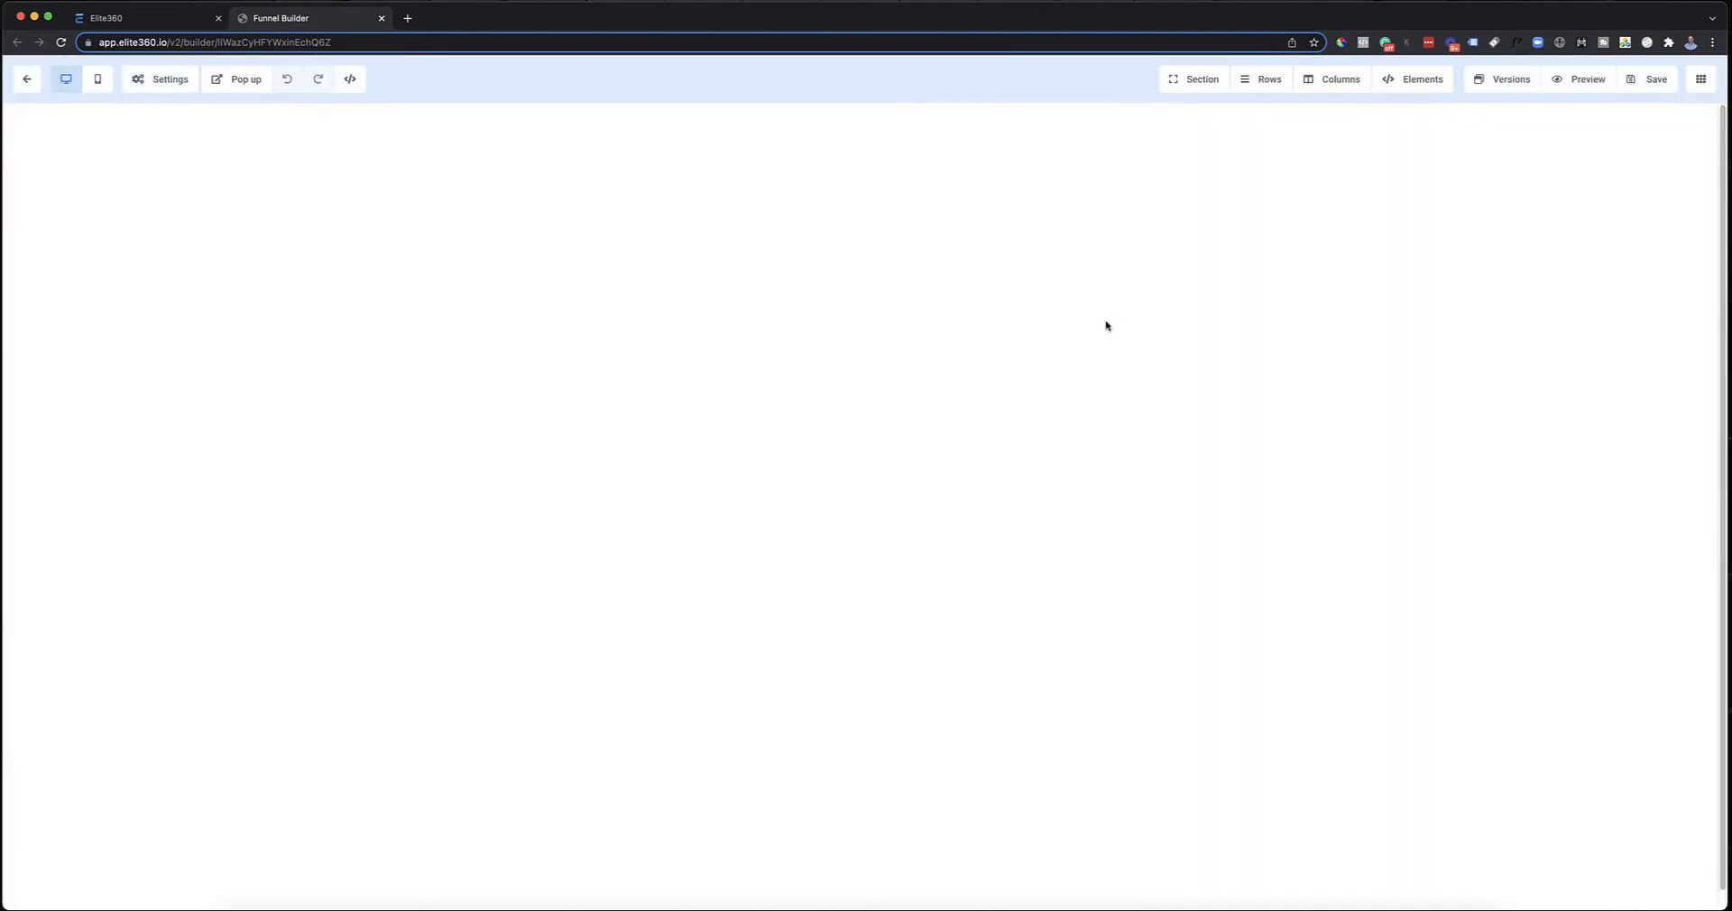
Open the media library for the page's background image and look through the Relocated Item folder
{"action": "left_click", "coordinate": [150, 83]}
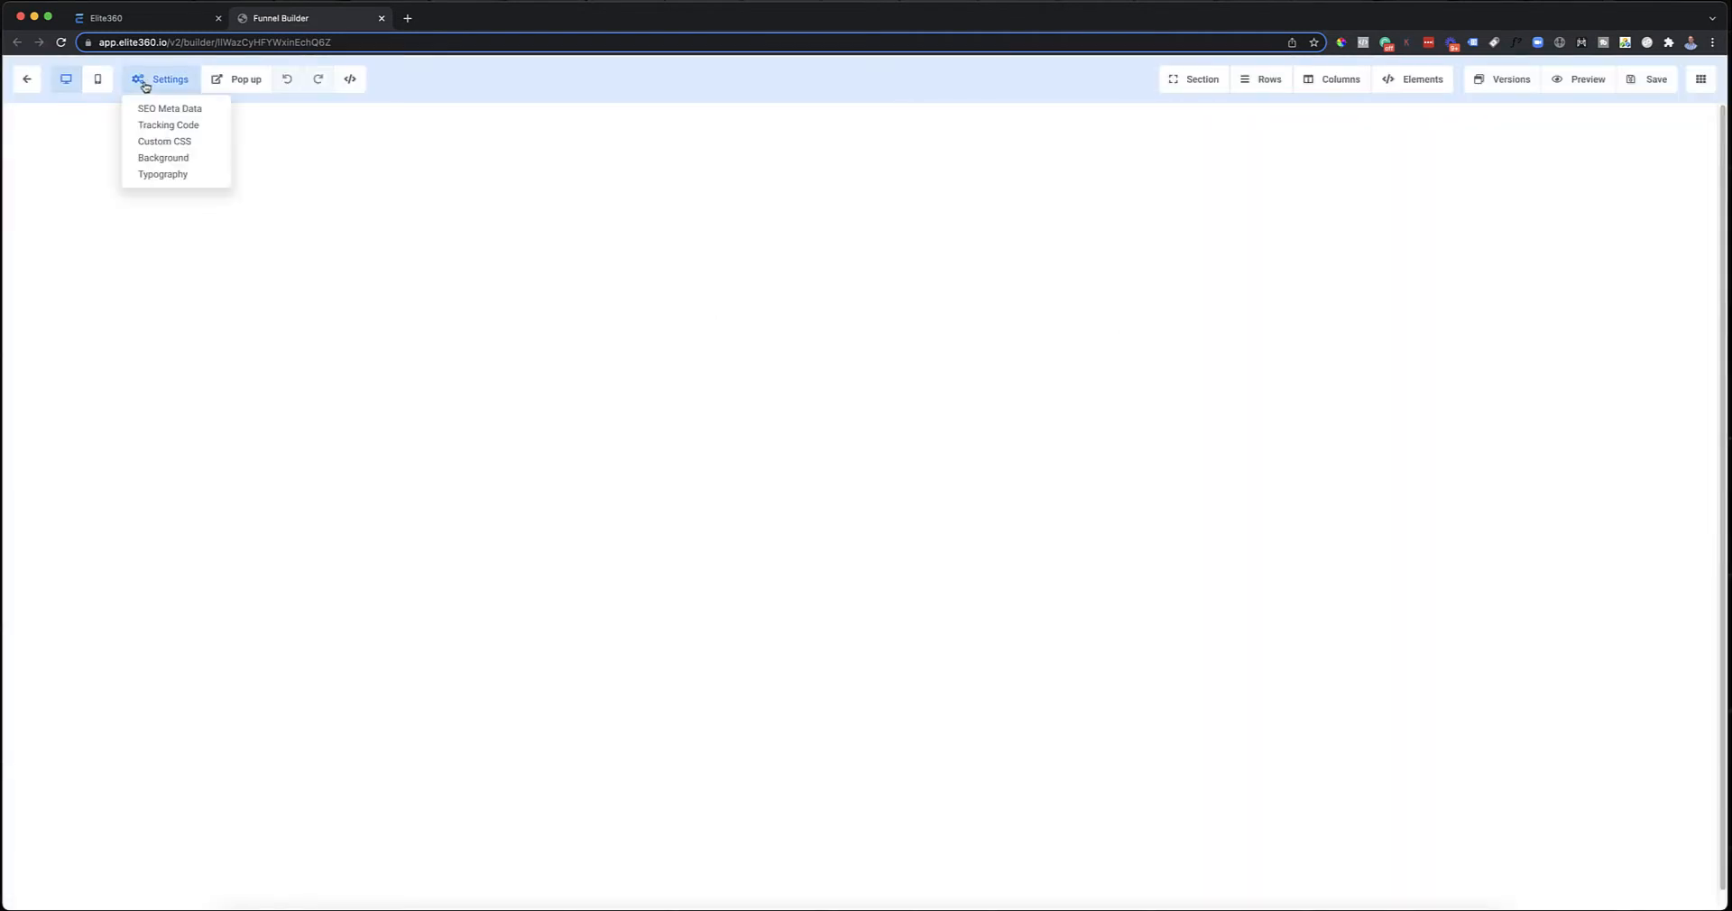
{"action": "left_click", "coordinate": [177, 161]}
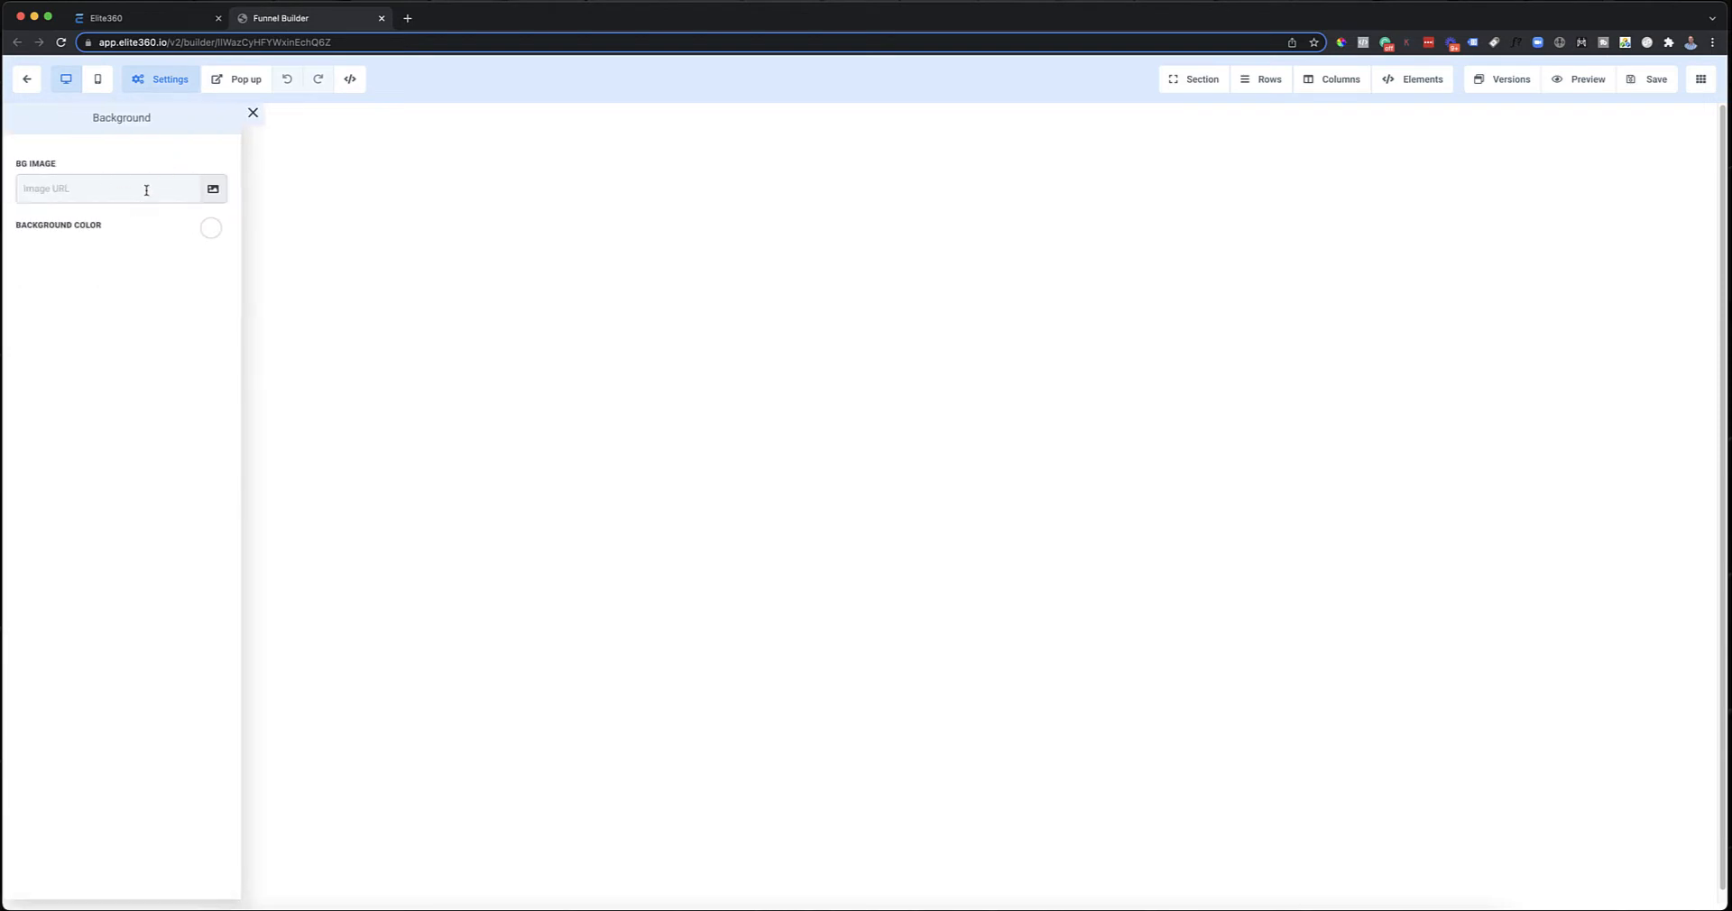
{"action": "left_click", "coordinate": [213, 189]}
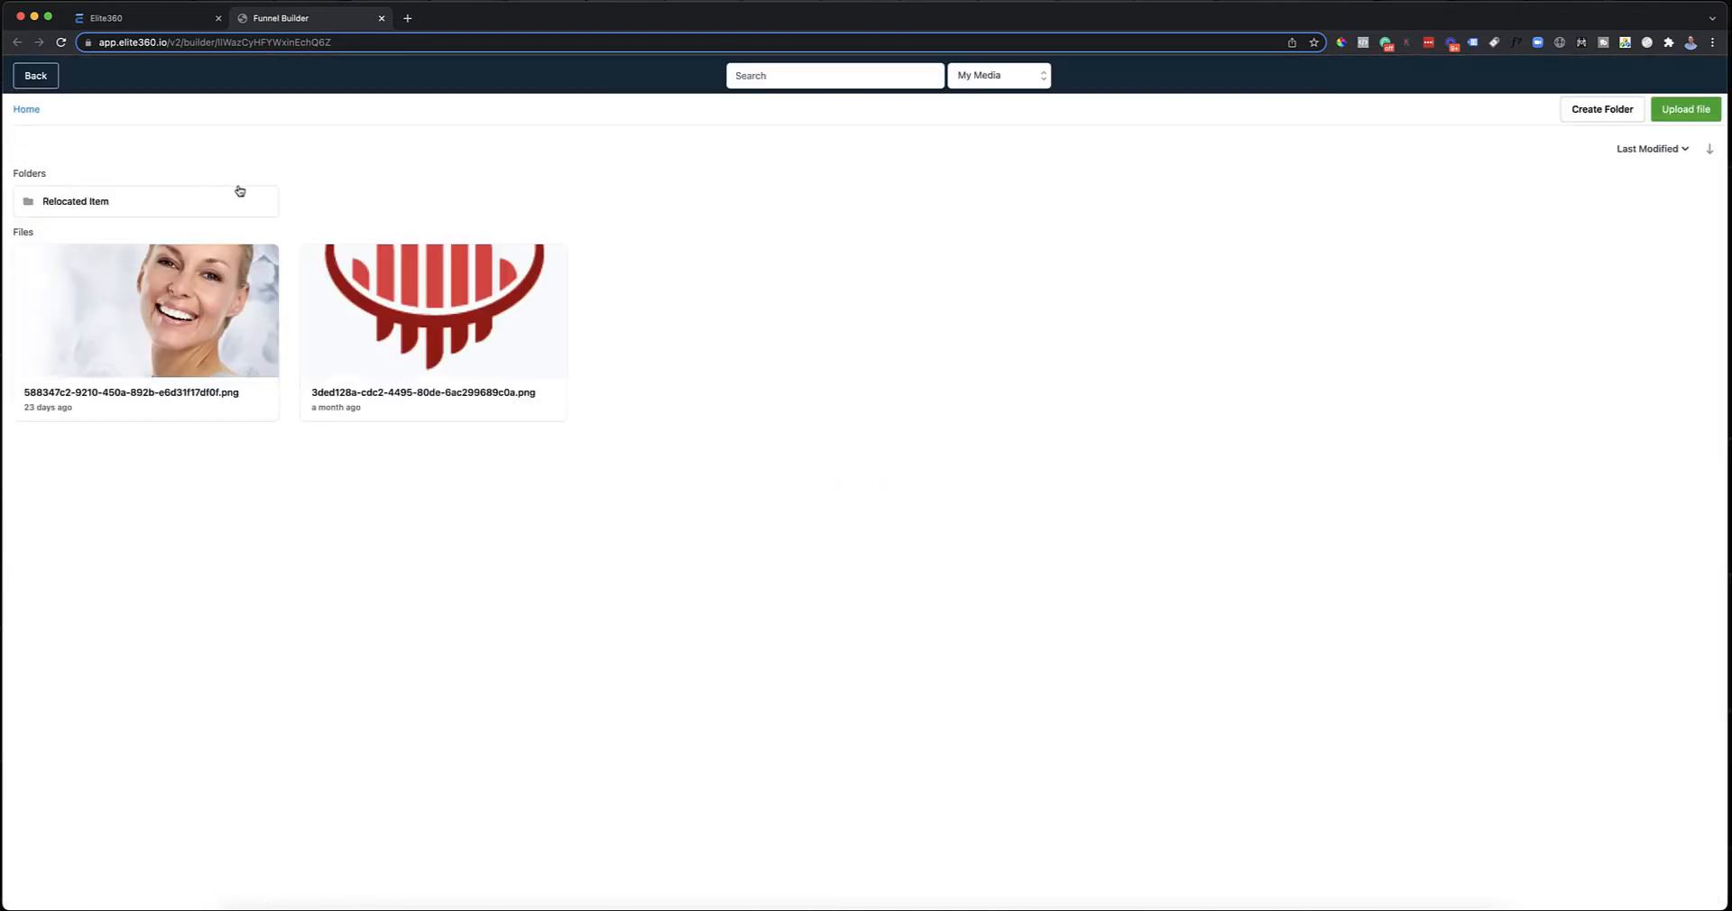
{"action": "left_click", "coordinate": [239, 191]}
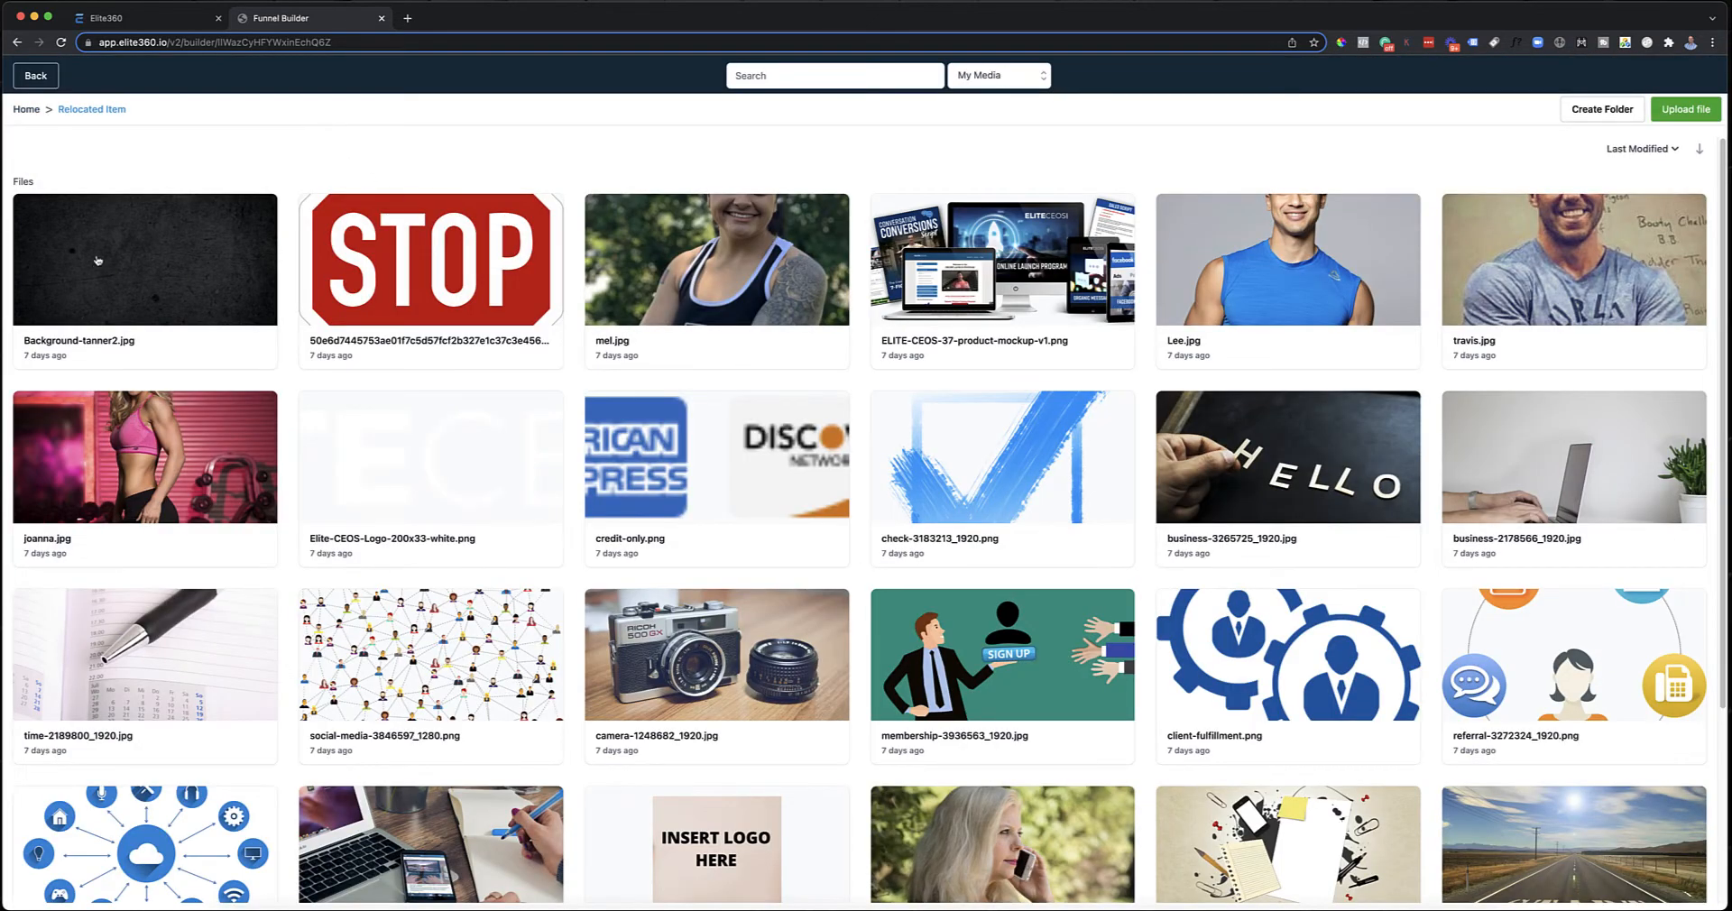
{"action": "scroll", "coordinate": [403, 271], "scroll_direction": "down", "scroll_amount": 2}
{"action": "scroll", "coordinate": [510, 325], "scroll_direction": "up", "scroll_amount": 2}
Switch the media library source to Backgrounds and to Unsplash to view each one
{"action": "left_click", "coordinate": [1004, 84]}
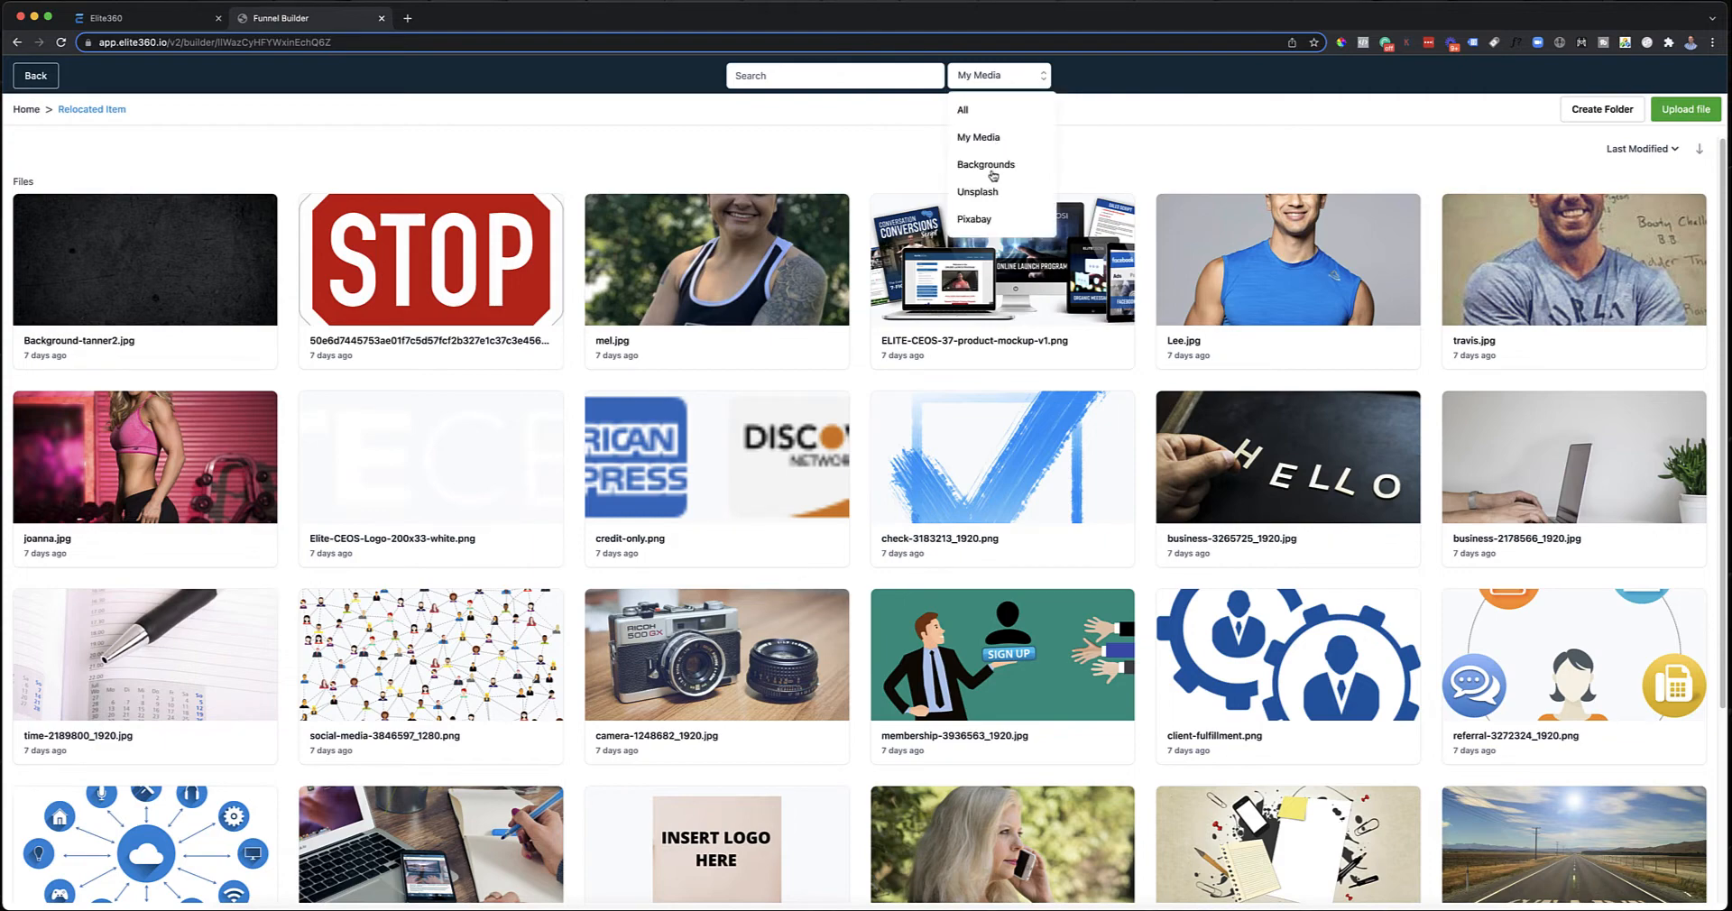
{"action": "left_click", "coordinate": [993, 168]}
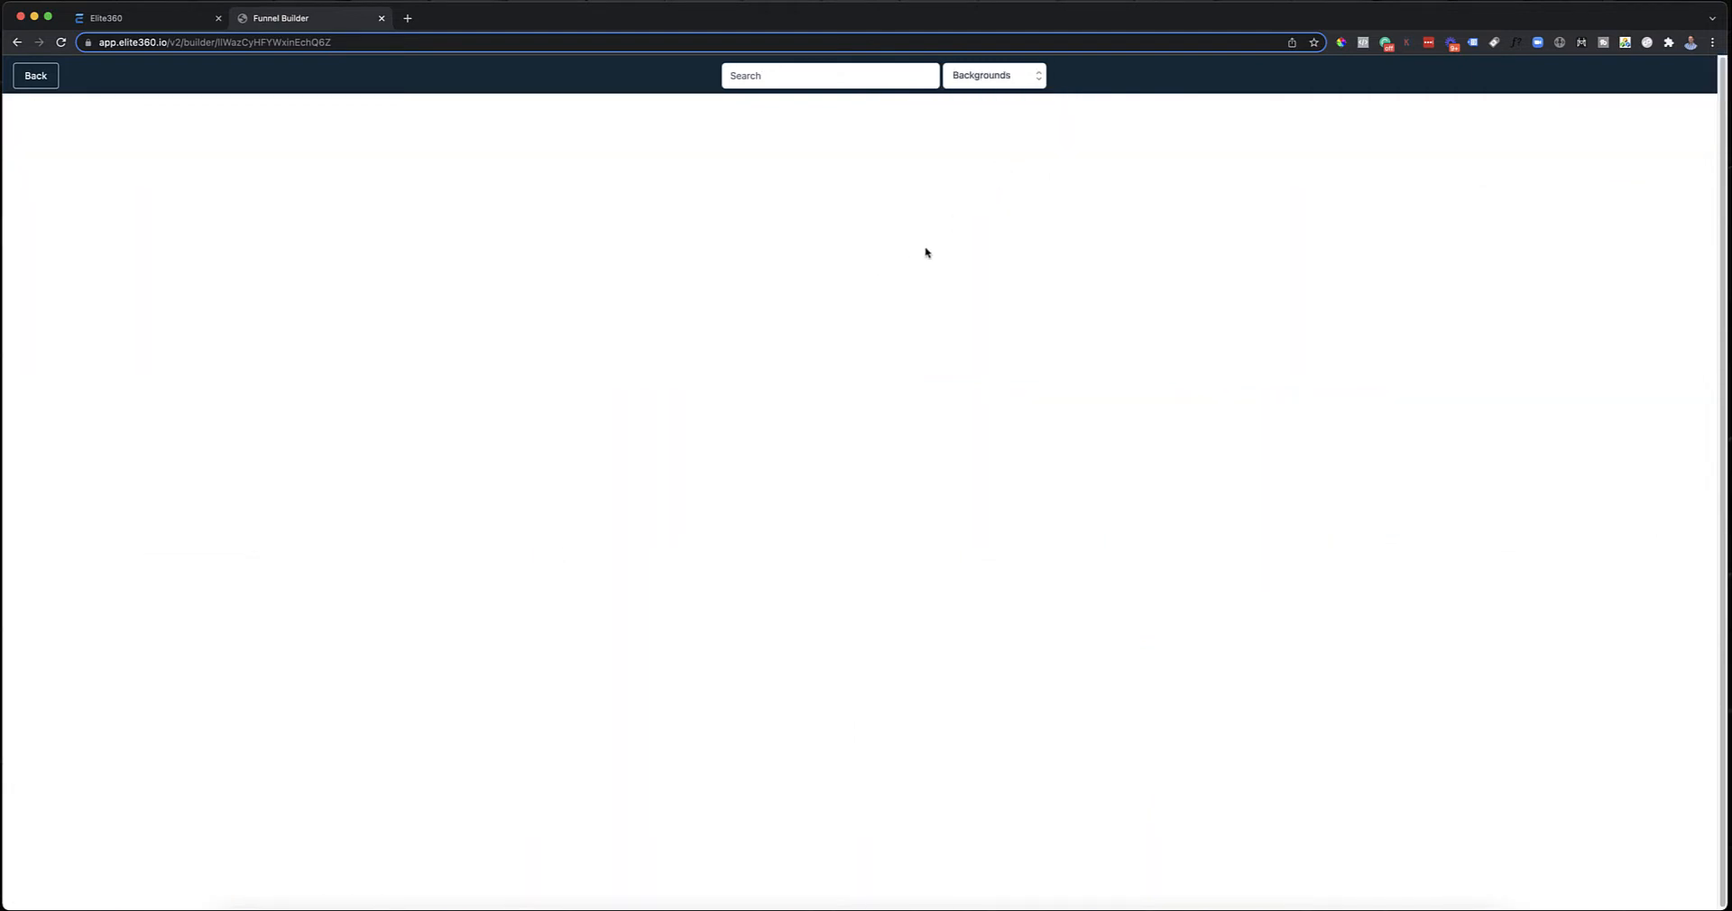
{"action": "left_click", "coordinate": [1030, 84]}
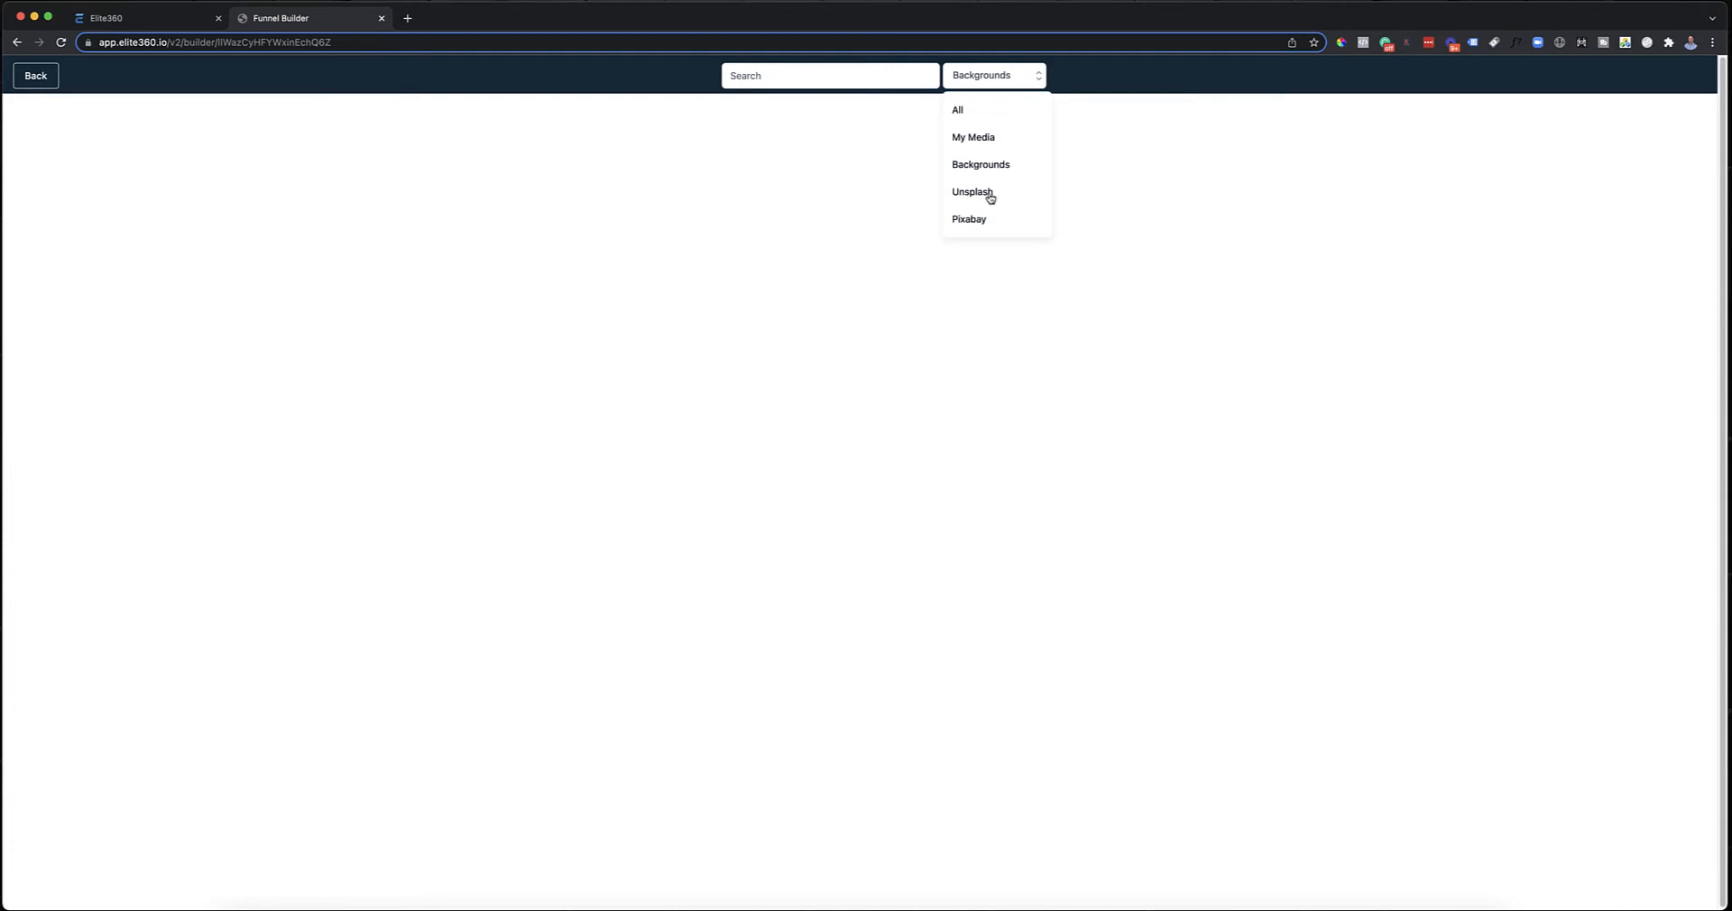
{"action": "left_click", "coordinate": [991, 192]}
Search the Pixabay media source for "business" images
{"action": "left_click", "coordinate": [1017, 81]}
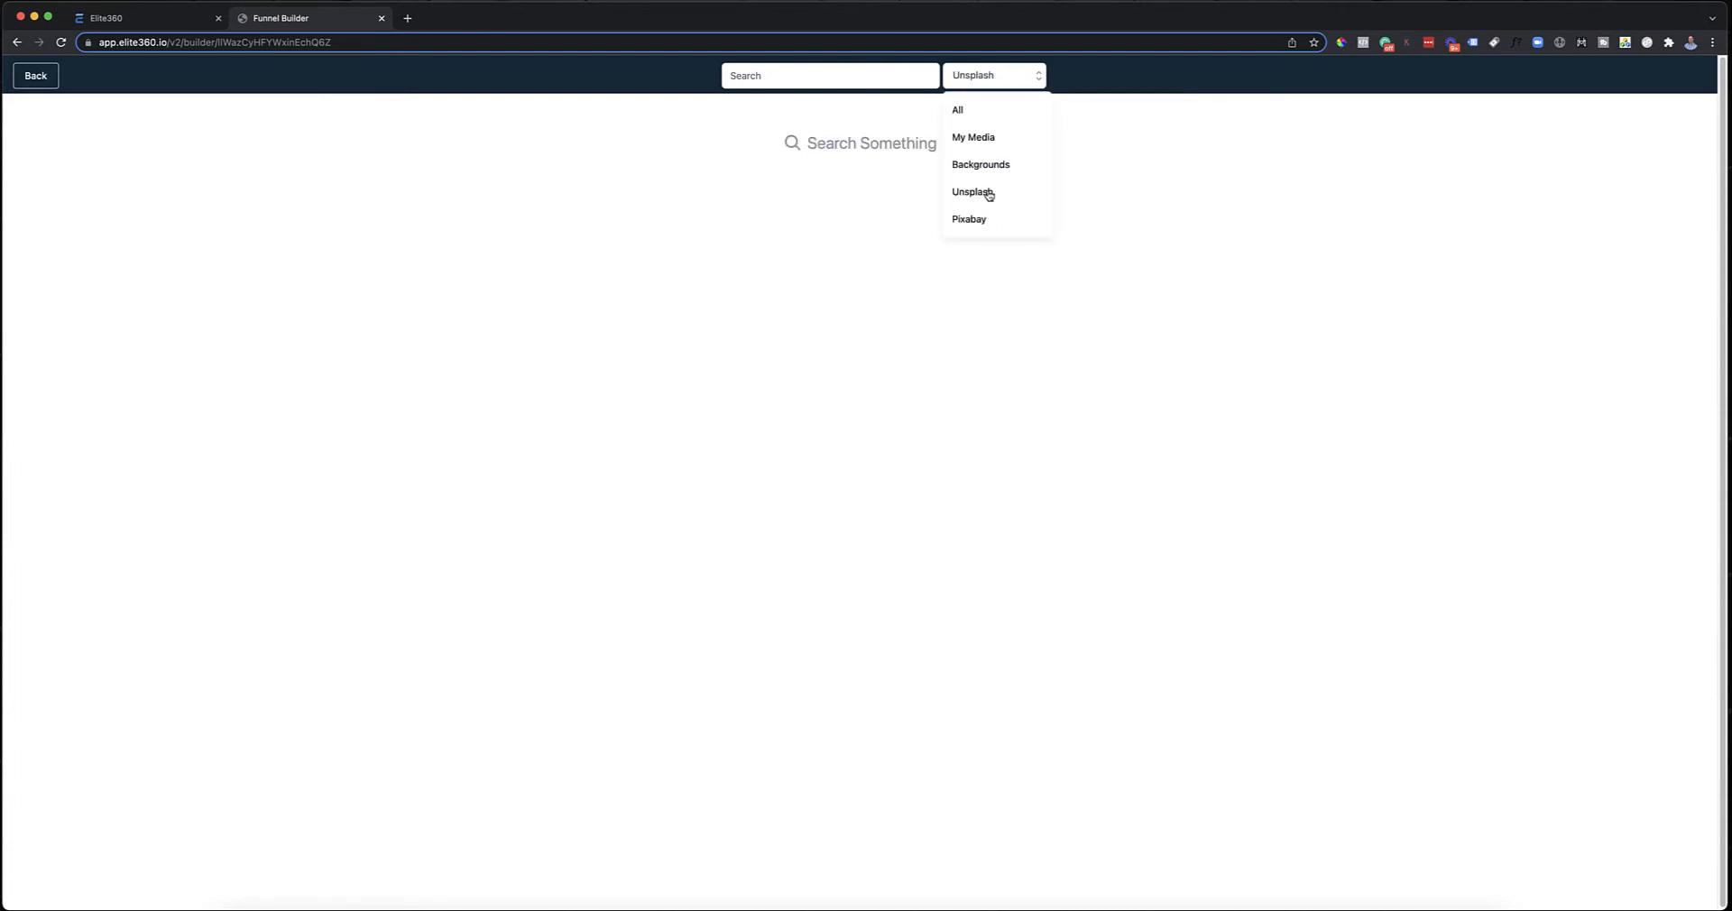
{"action": "left_click", "coordinate": [979, 222]}
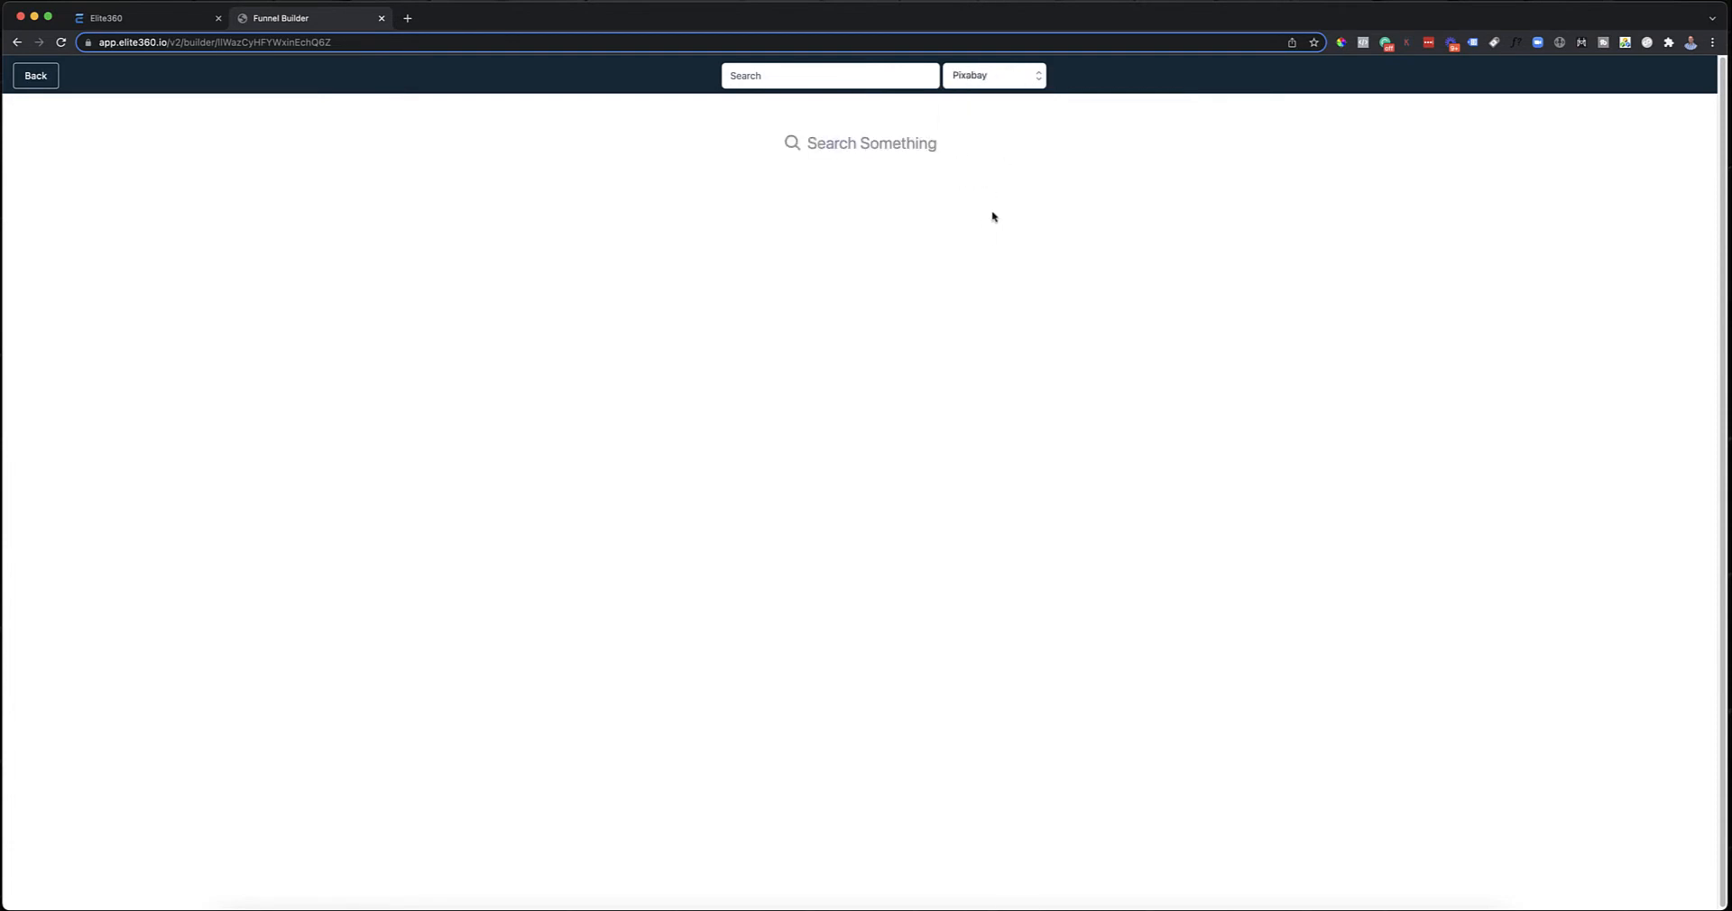
{"action": "left_click", "coordinate": [788, 72]}
{"action": "type", "text": "business"}
{"action": "key", "text": "Return"}
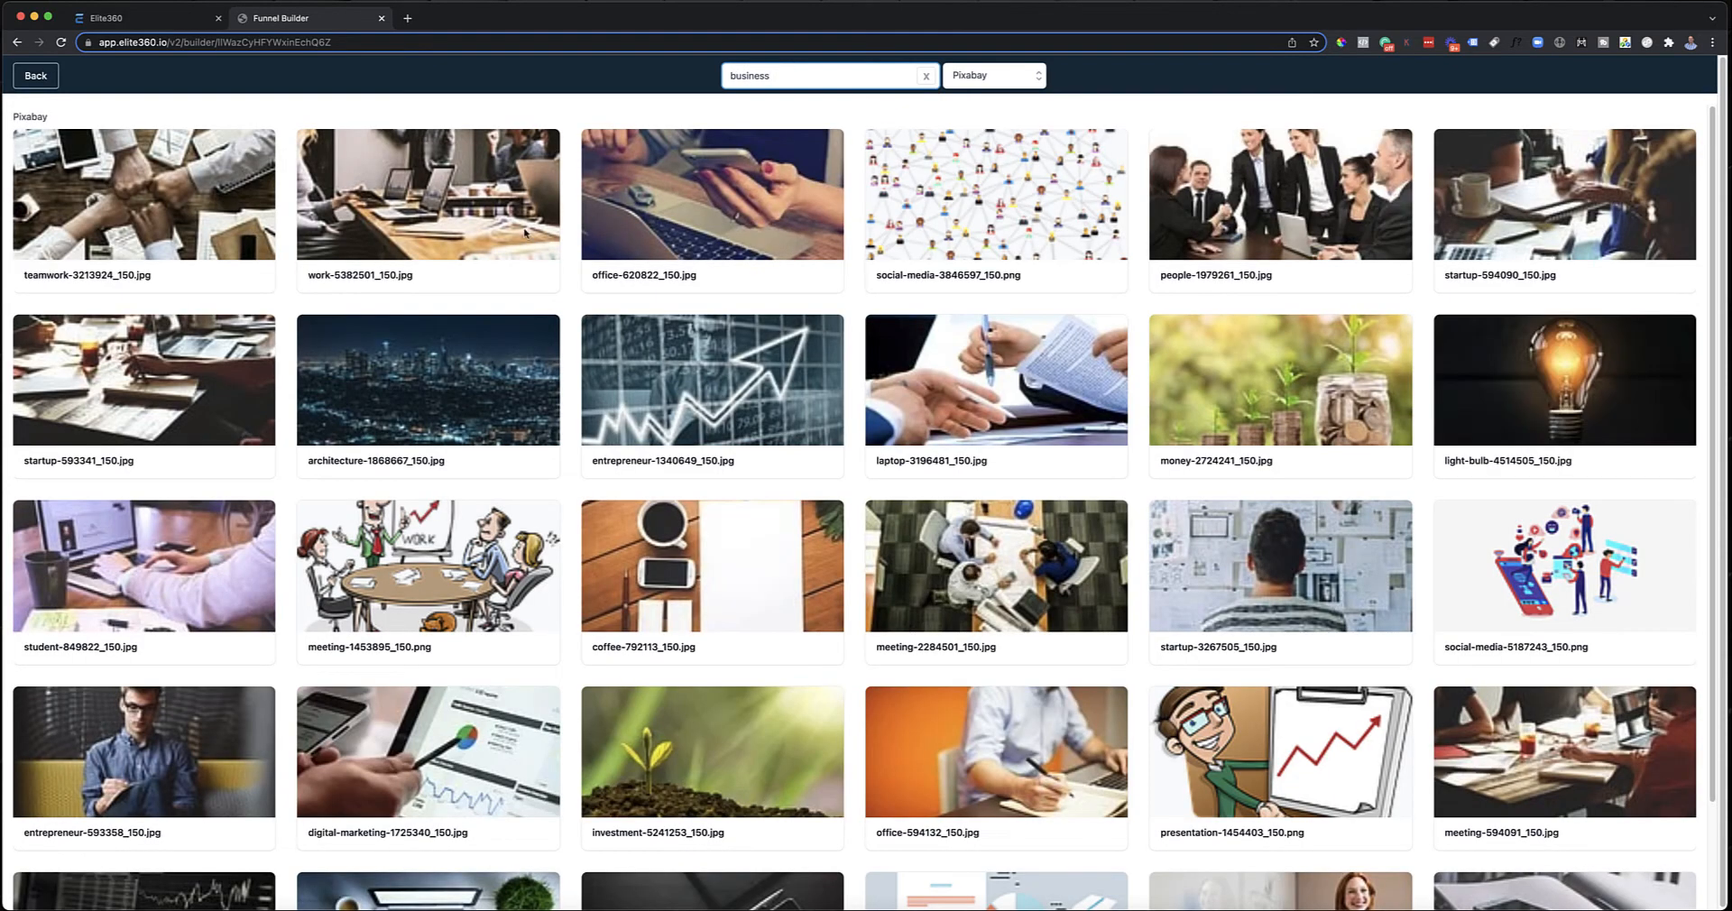
Compare the "business" images across Unsplash and Backgrounds, and return to the Pixabay source
{"action": "left_click", "coordinate": [1004, 77]}
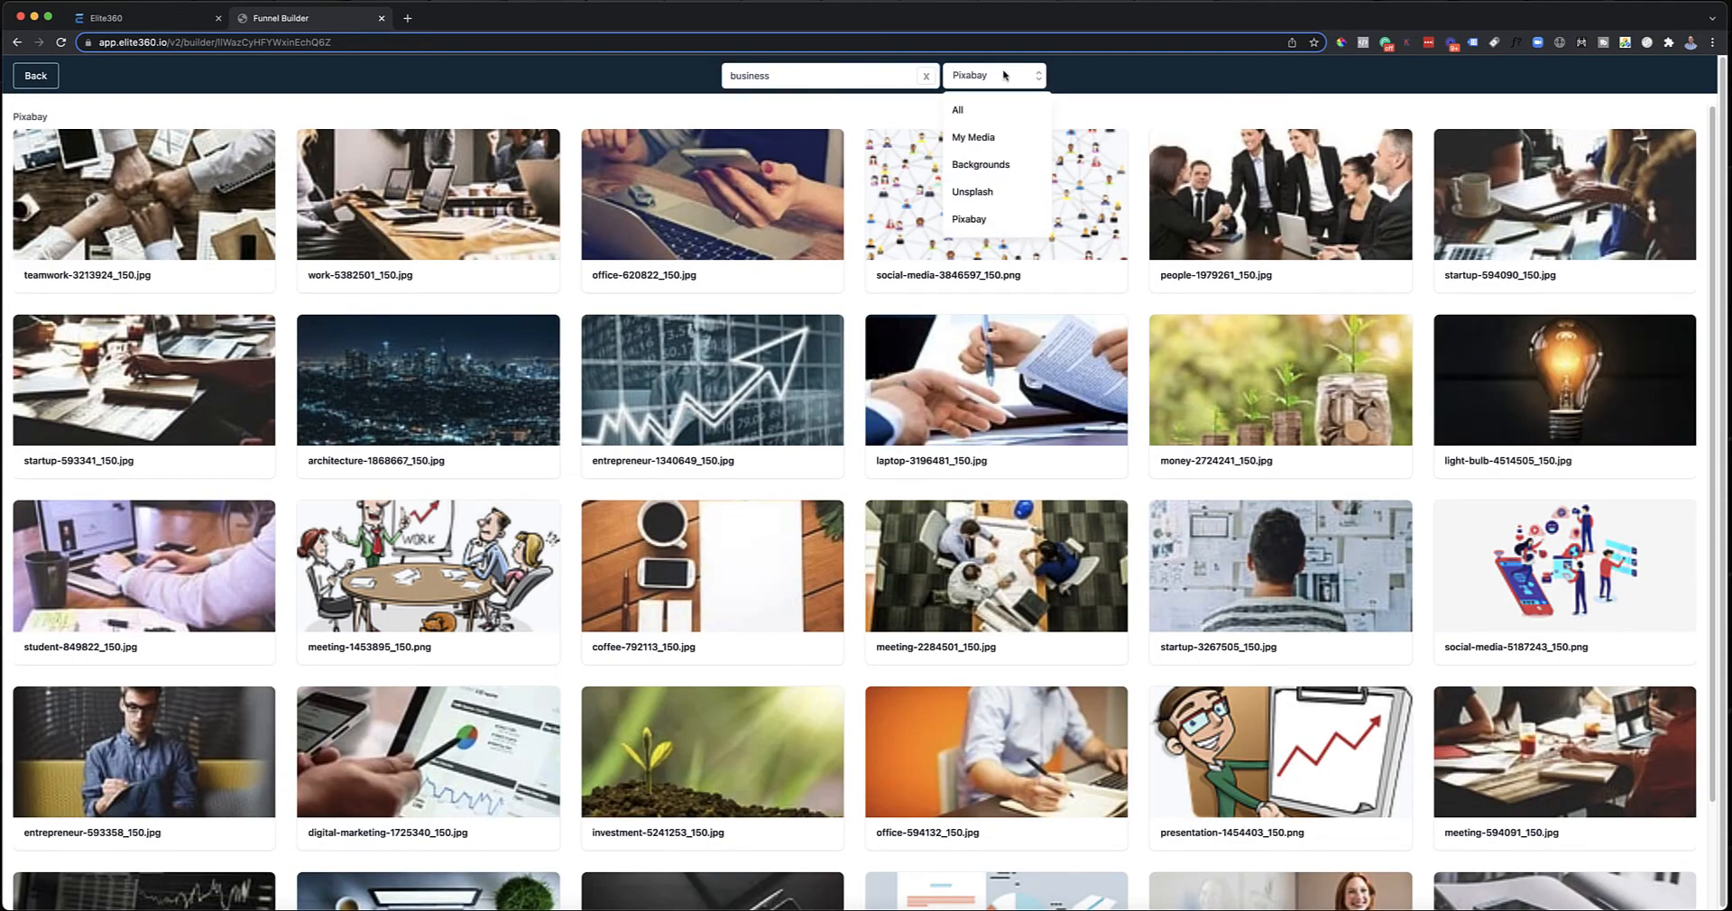
{"action": "left_click", "coordinate": [999, 190]}
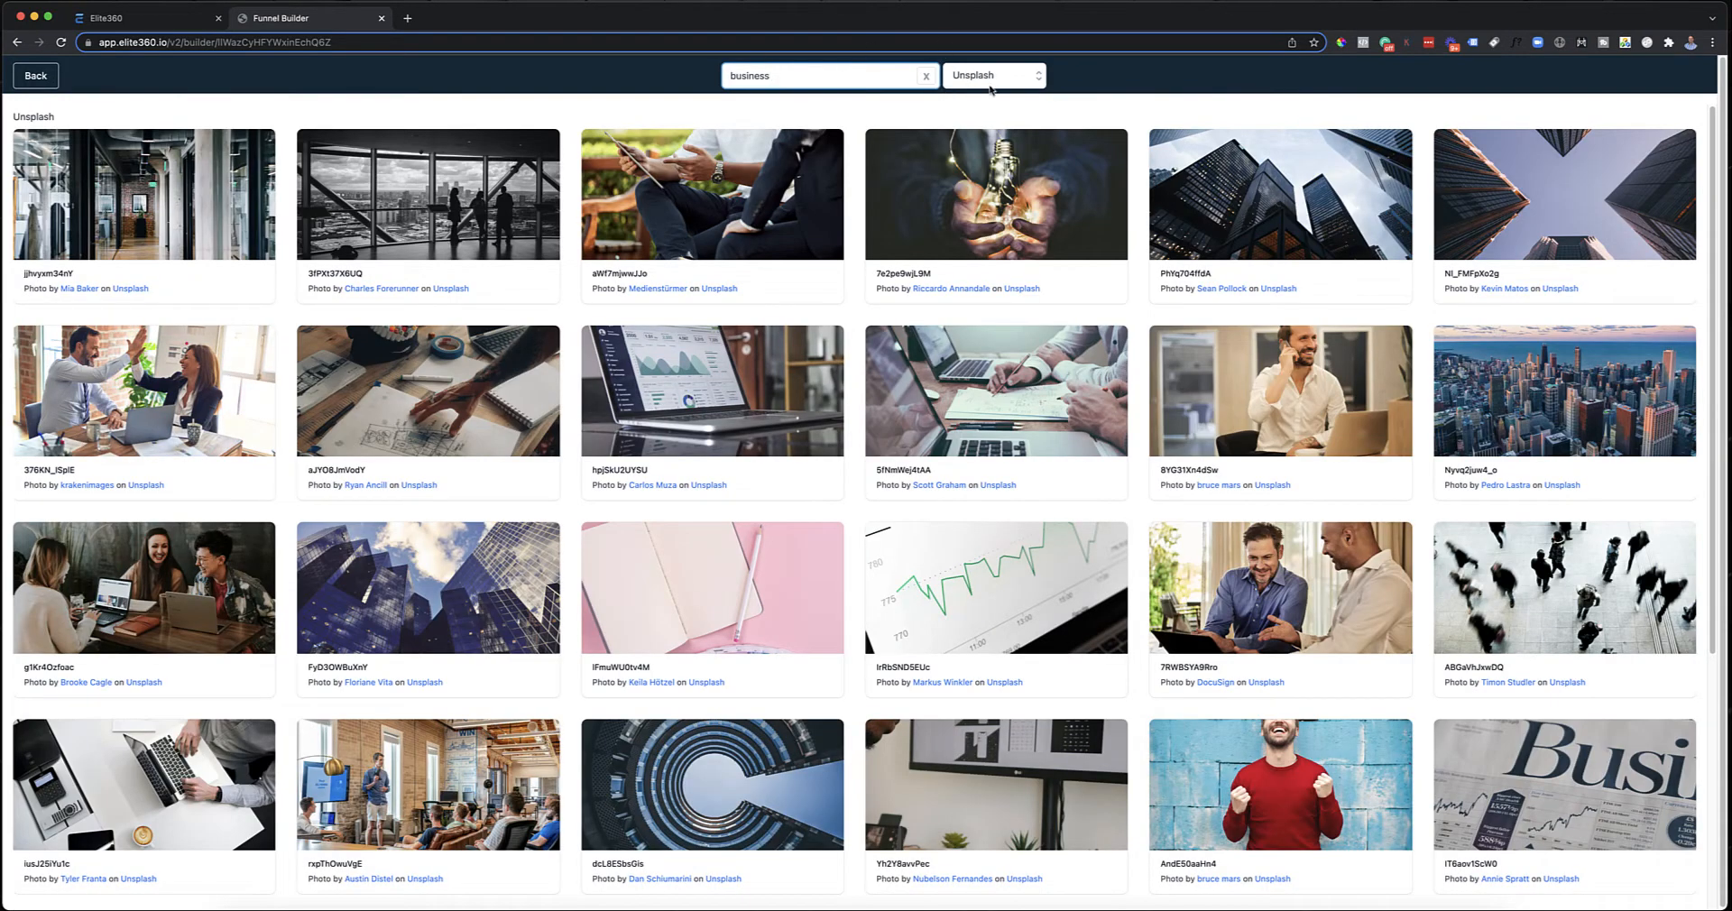
{"action": "left_click", "coordinate": [990, 89]}
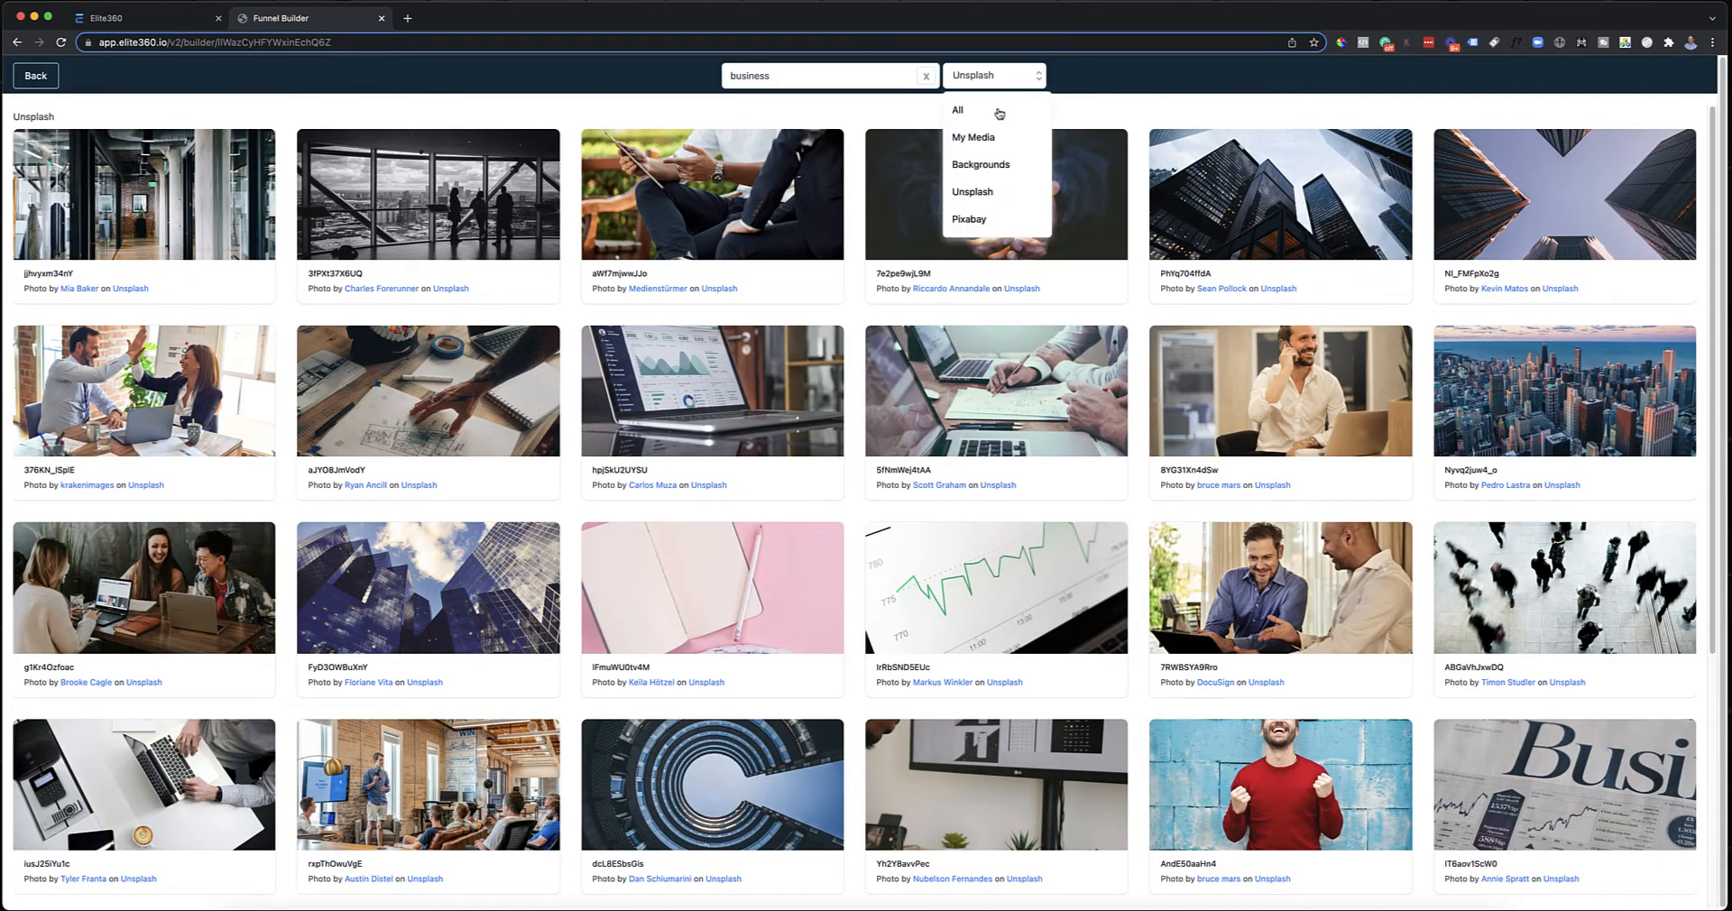
{"action": "left_click", "coordinate": [1008, 164]}
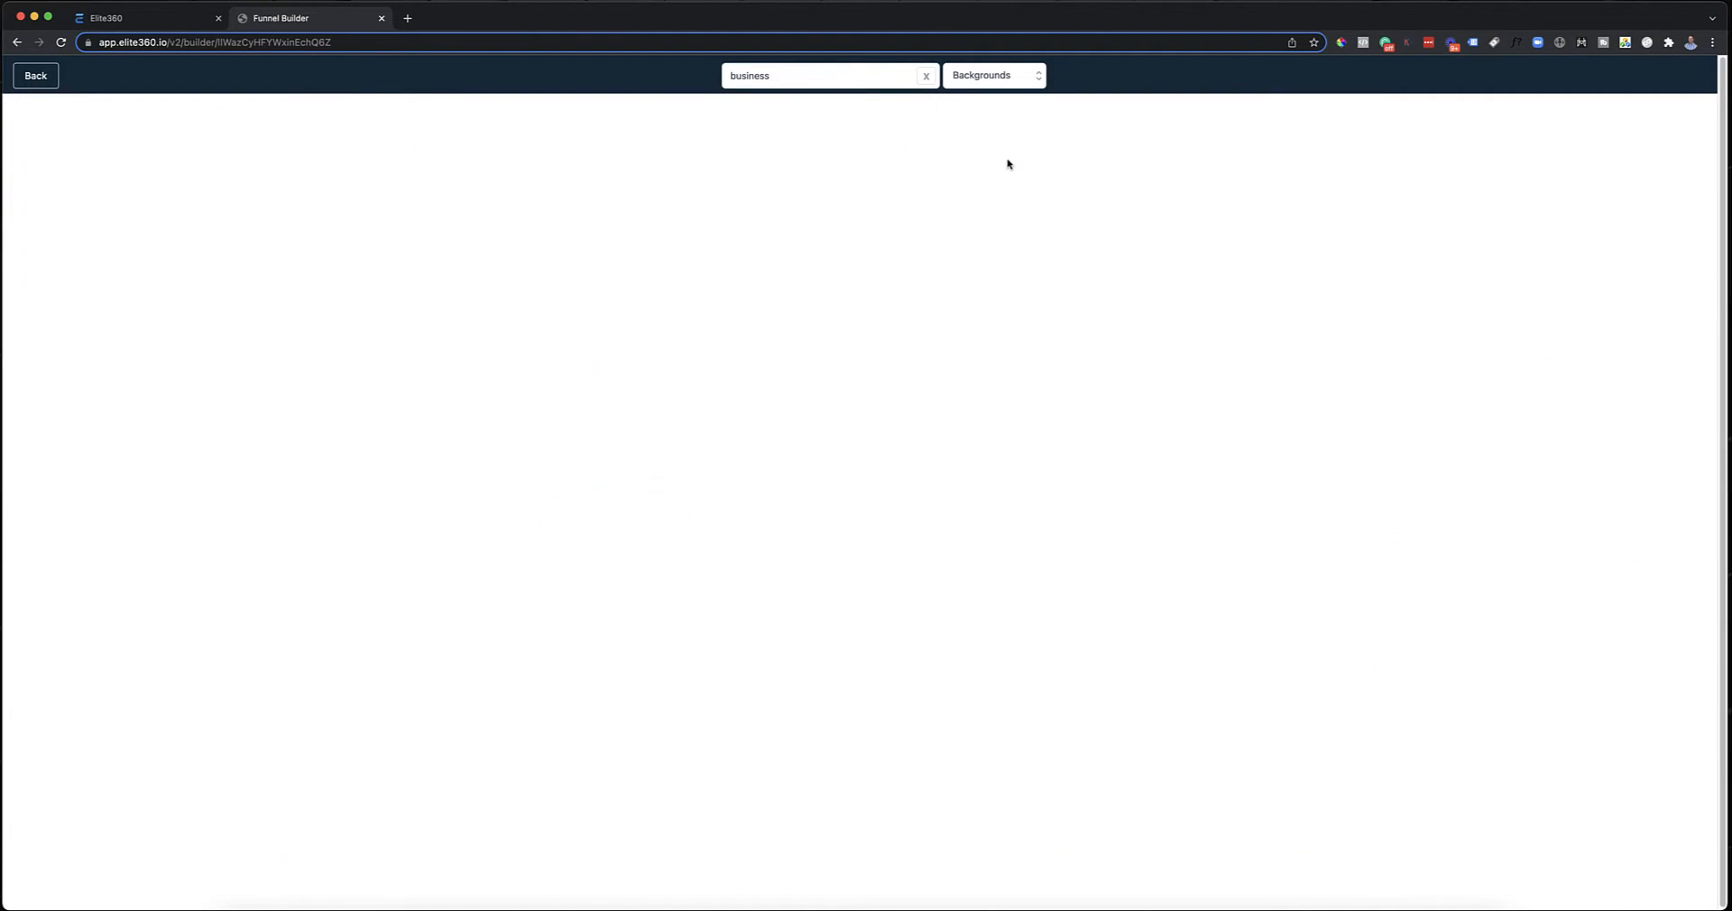
{"action": "left_click", "coordinate": [1006, 77]}
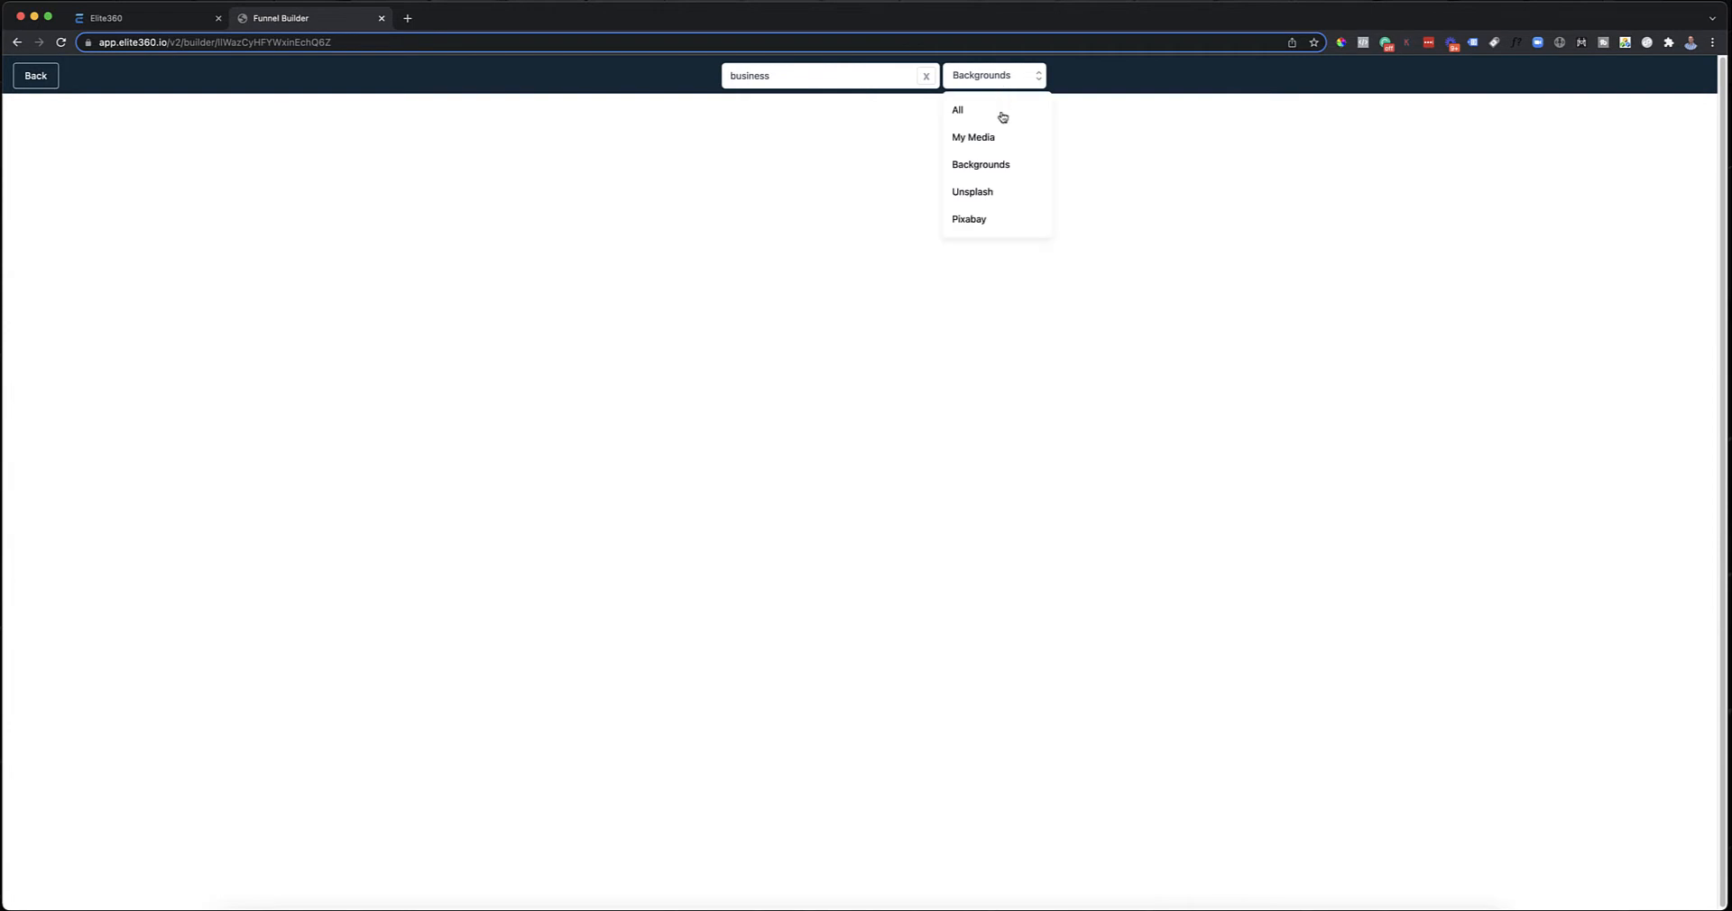
{"action": "left_click", "coordinate": [1004, 225]}
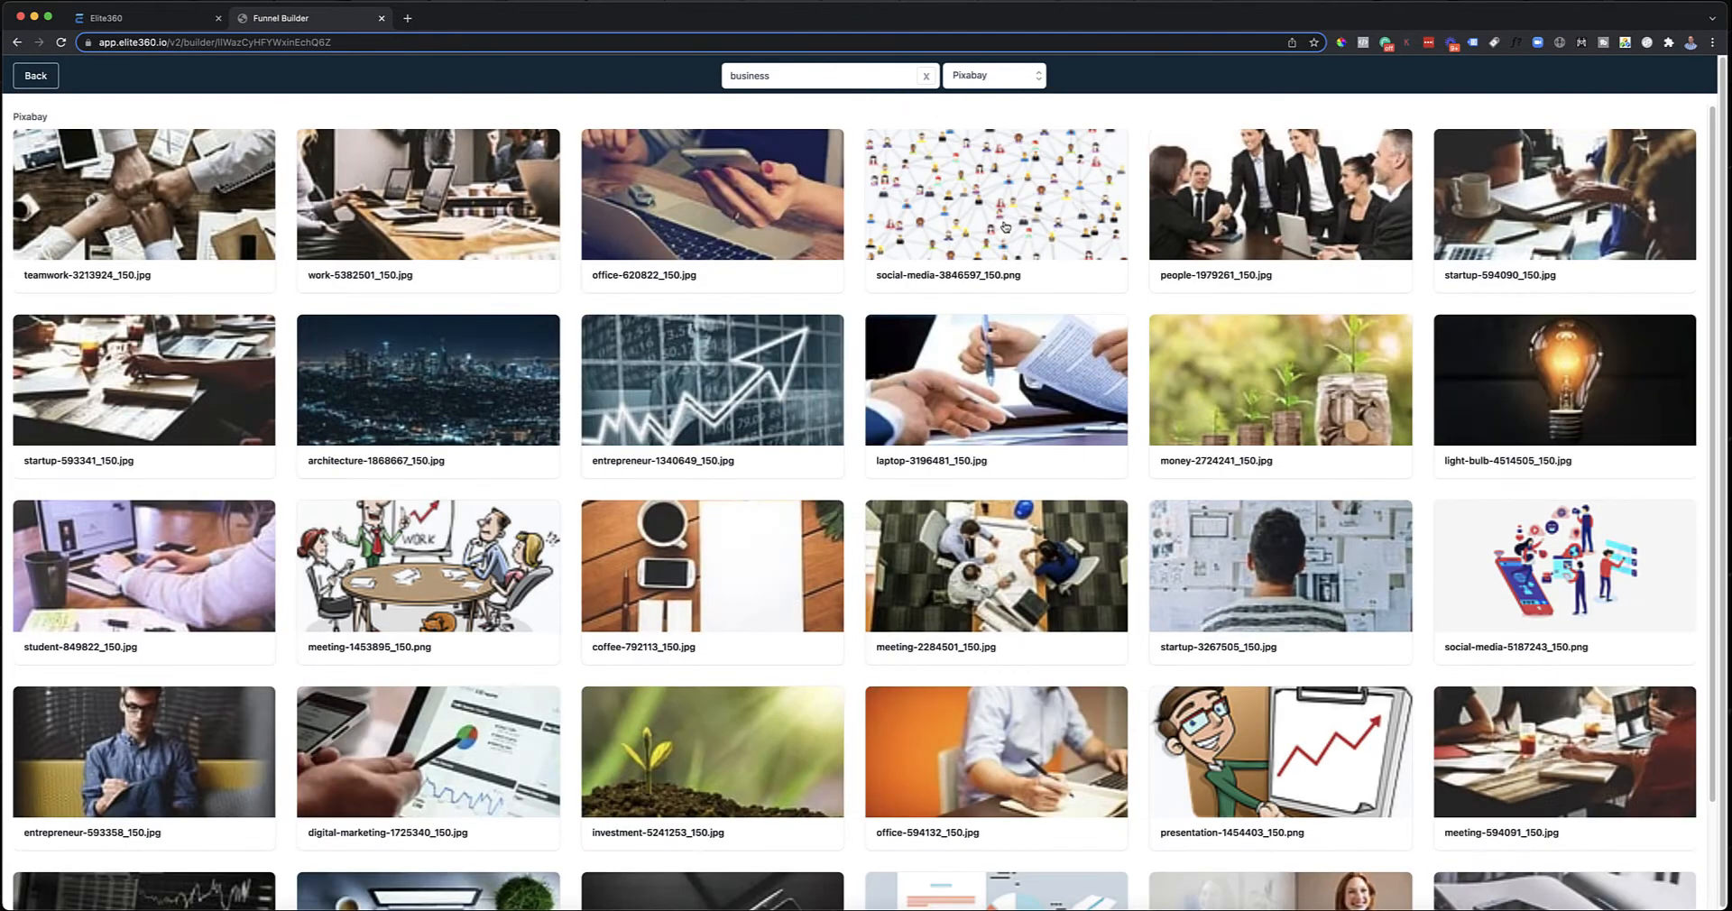
Search Pixabay for "fitness" and "real estate" images, and leave the background settings without choosing an image
{"action": "double_click", "coordinate": [825, 79]}
{"action": "type", "text": "fitness"}
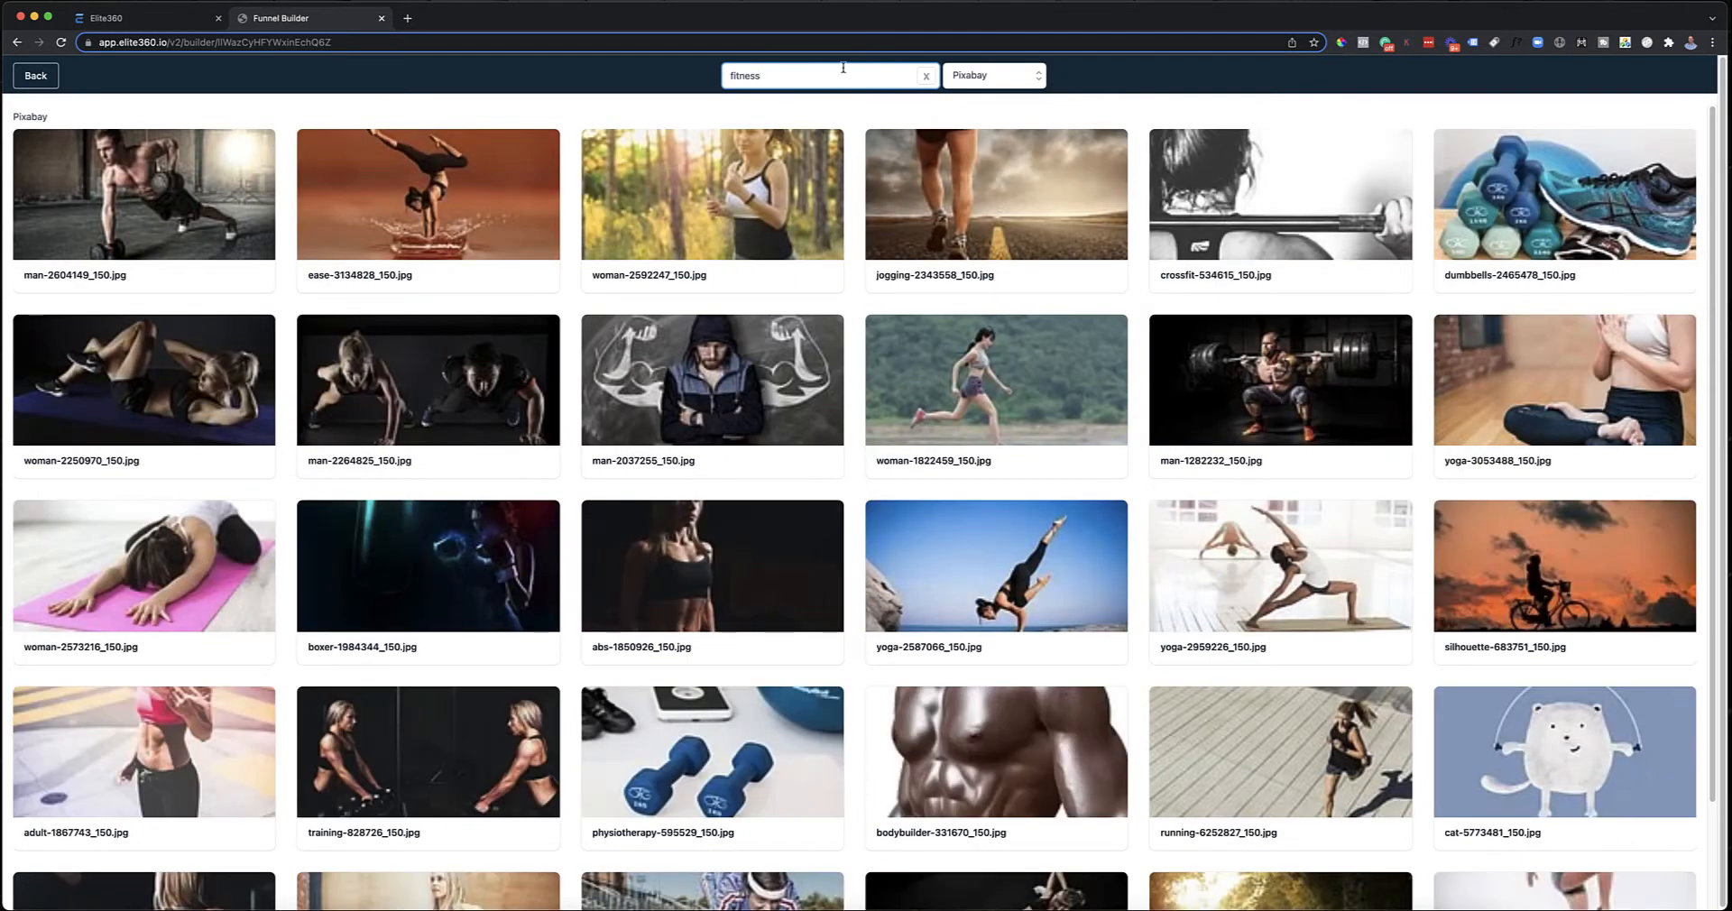
{"action": "double_click", "coordinate": [844, 67]}
{"action": "type", "text": "real estate"}
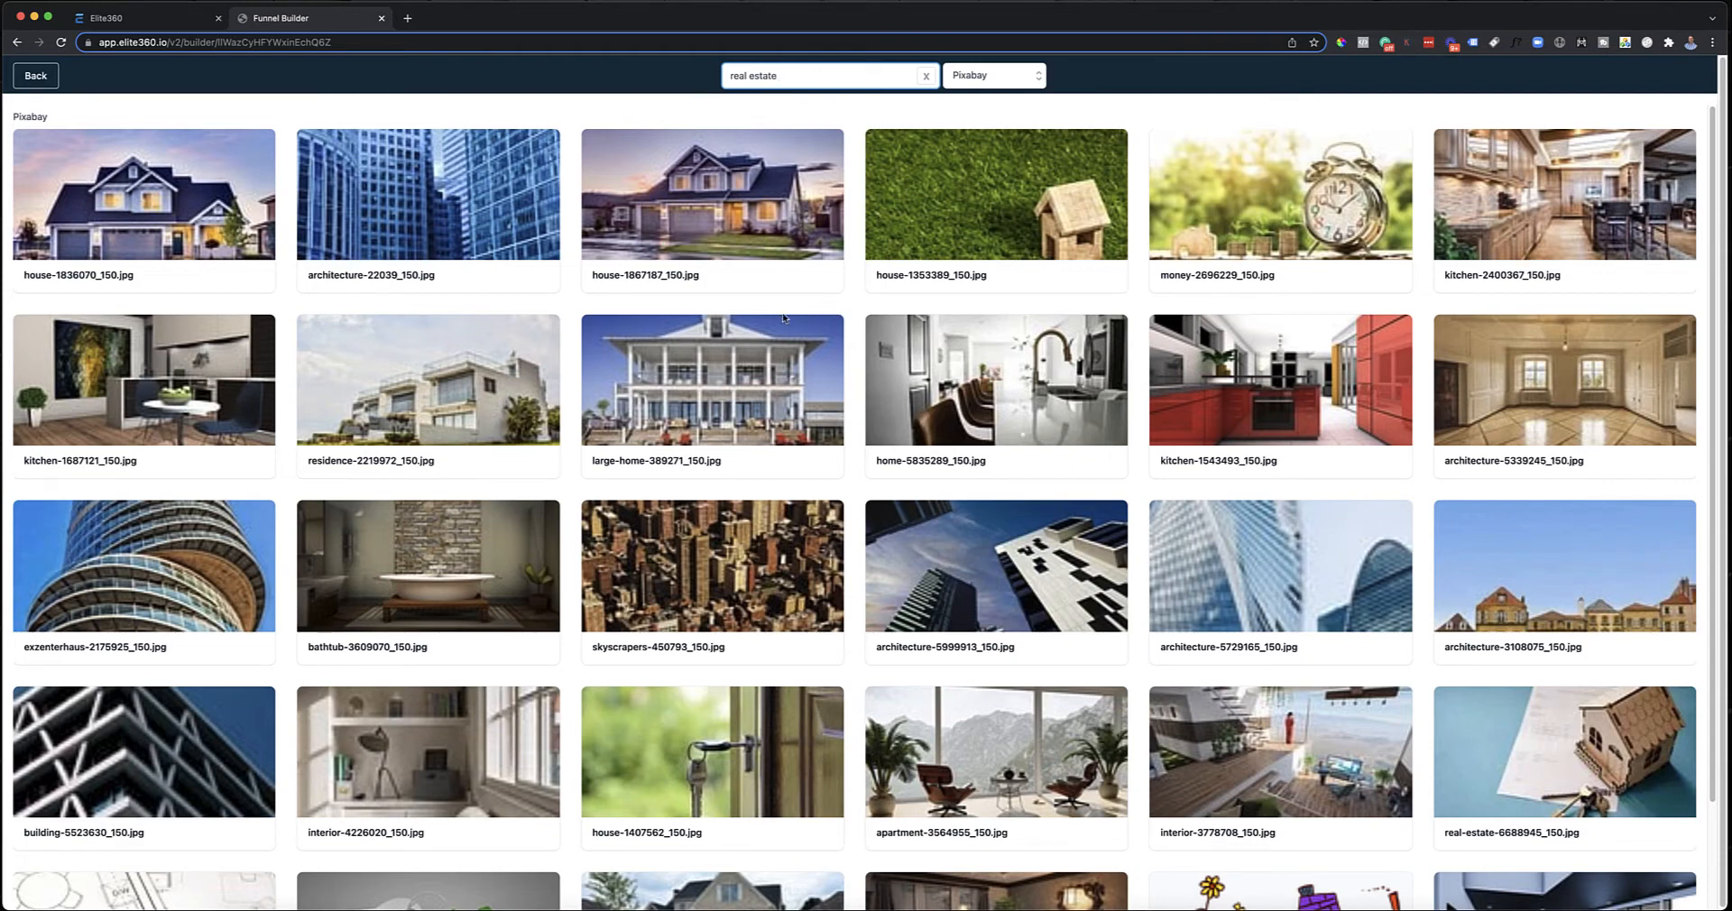
{"action": "left_click", "coordinate": [53, 84]}
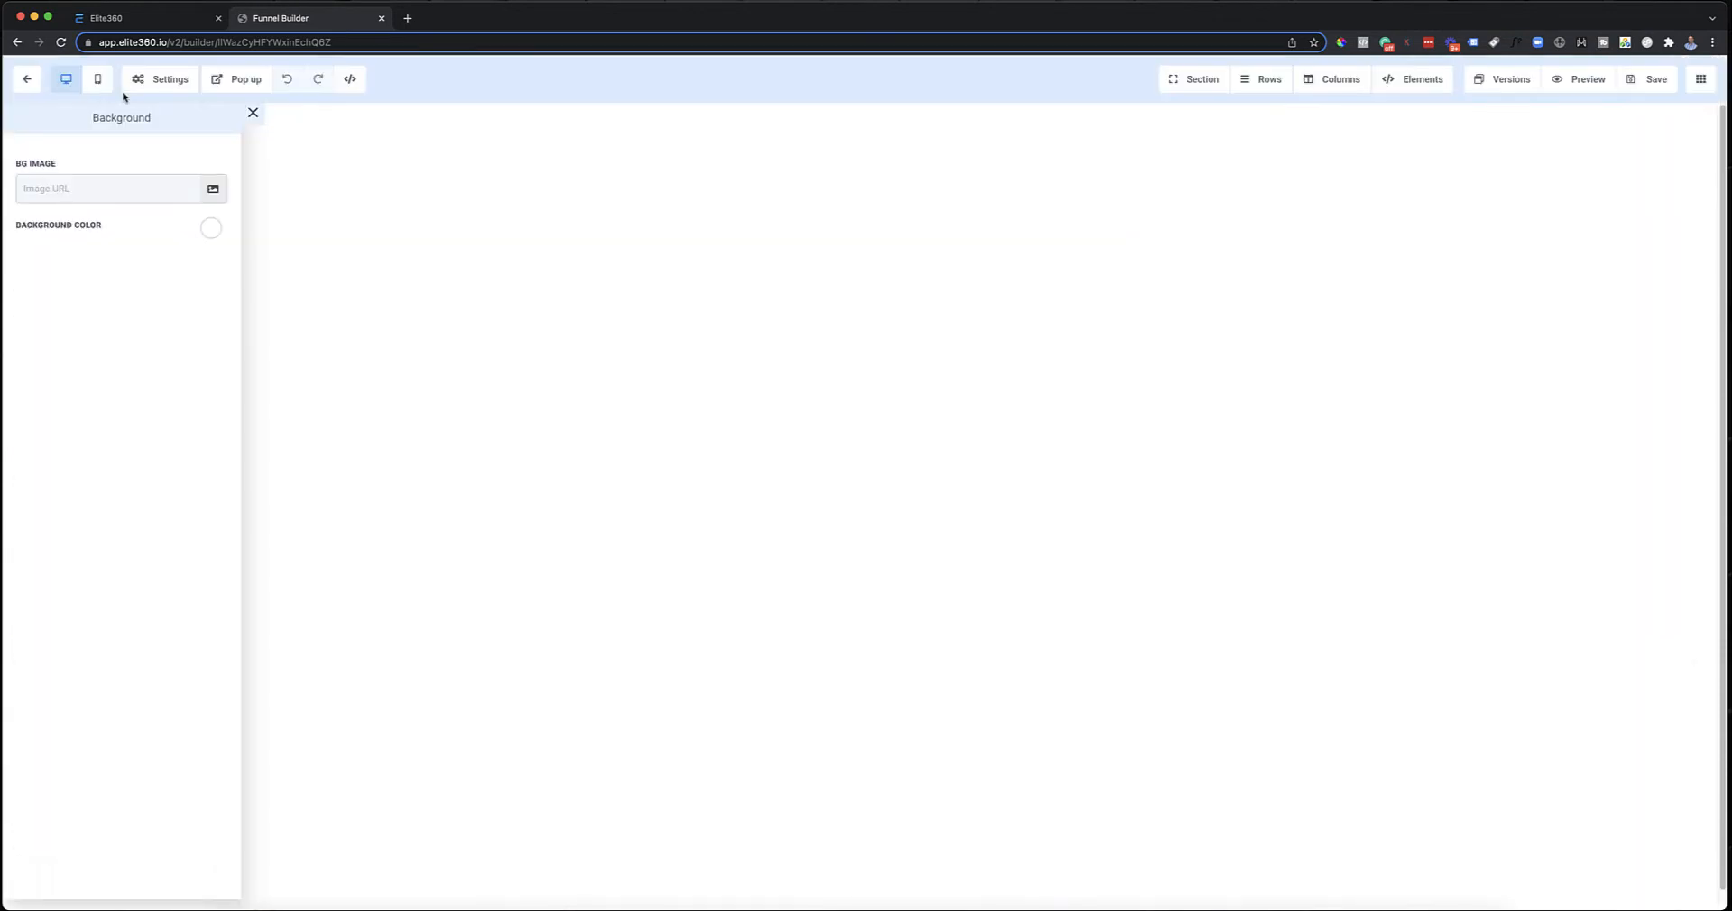
{"action": "left_click", "coordinate": [253, 117]}
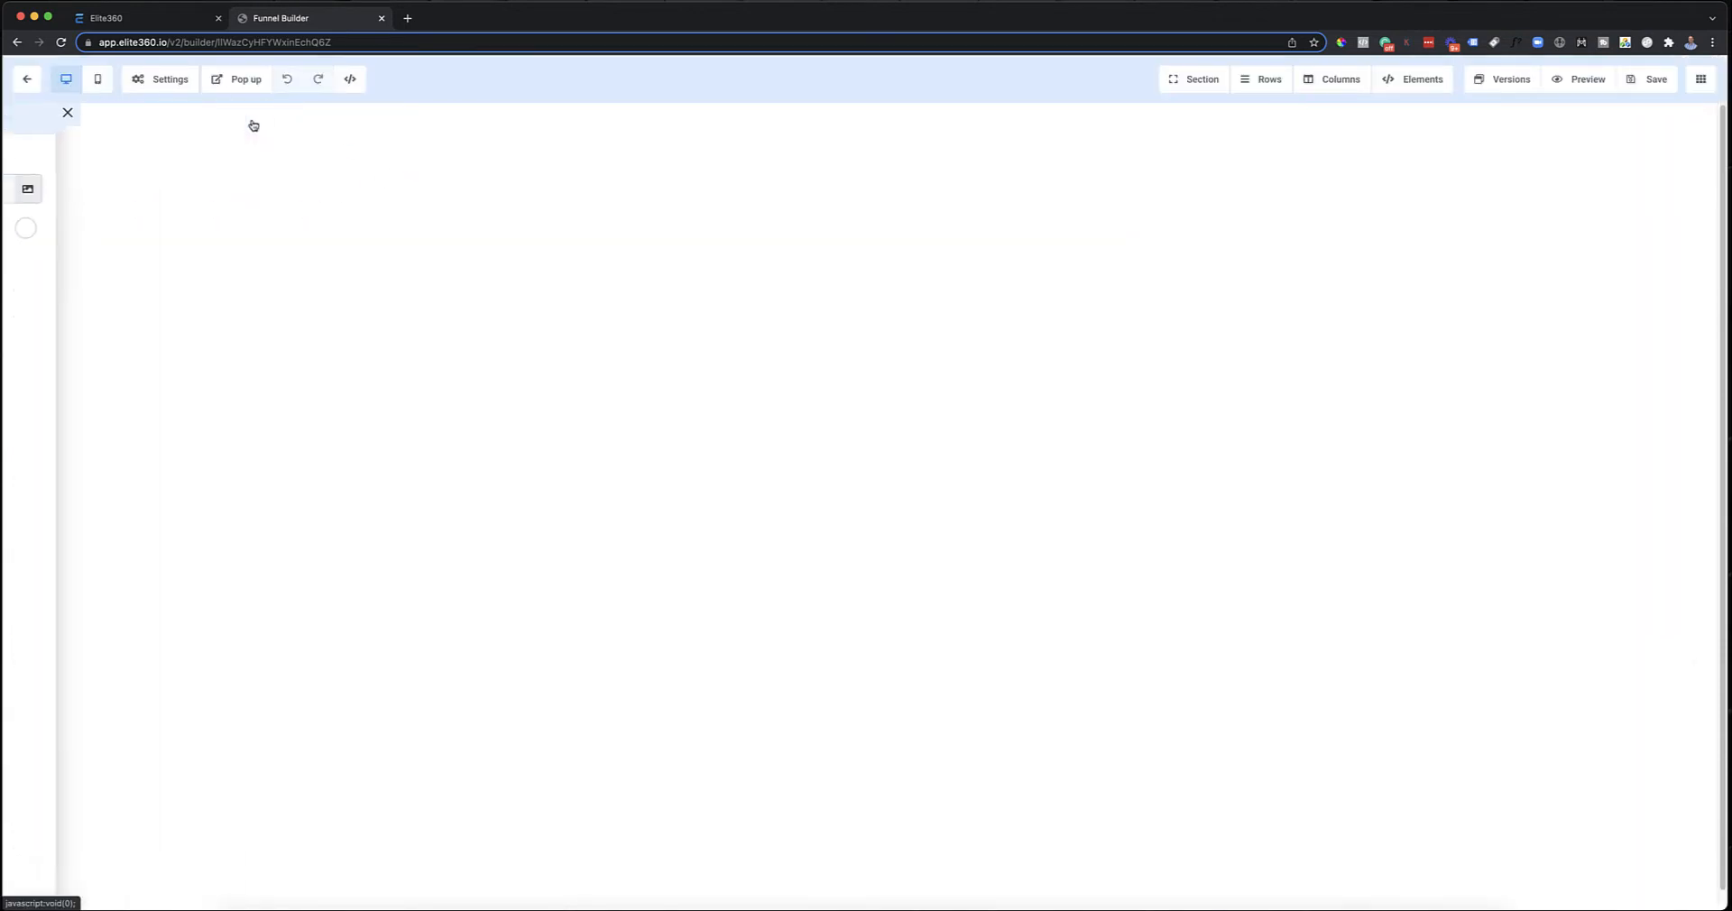
View the page's typography settings for headline font, content font, text color and link color, and leave them unchanged
{"action": "left_click", "coordinate": [143, 88]}
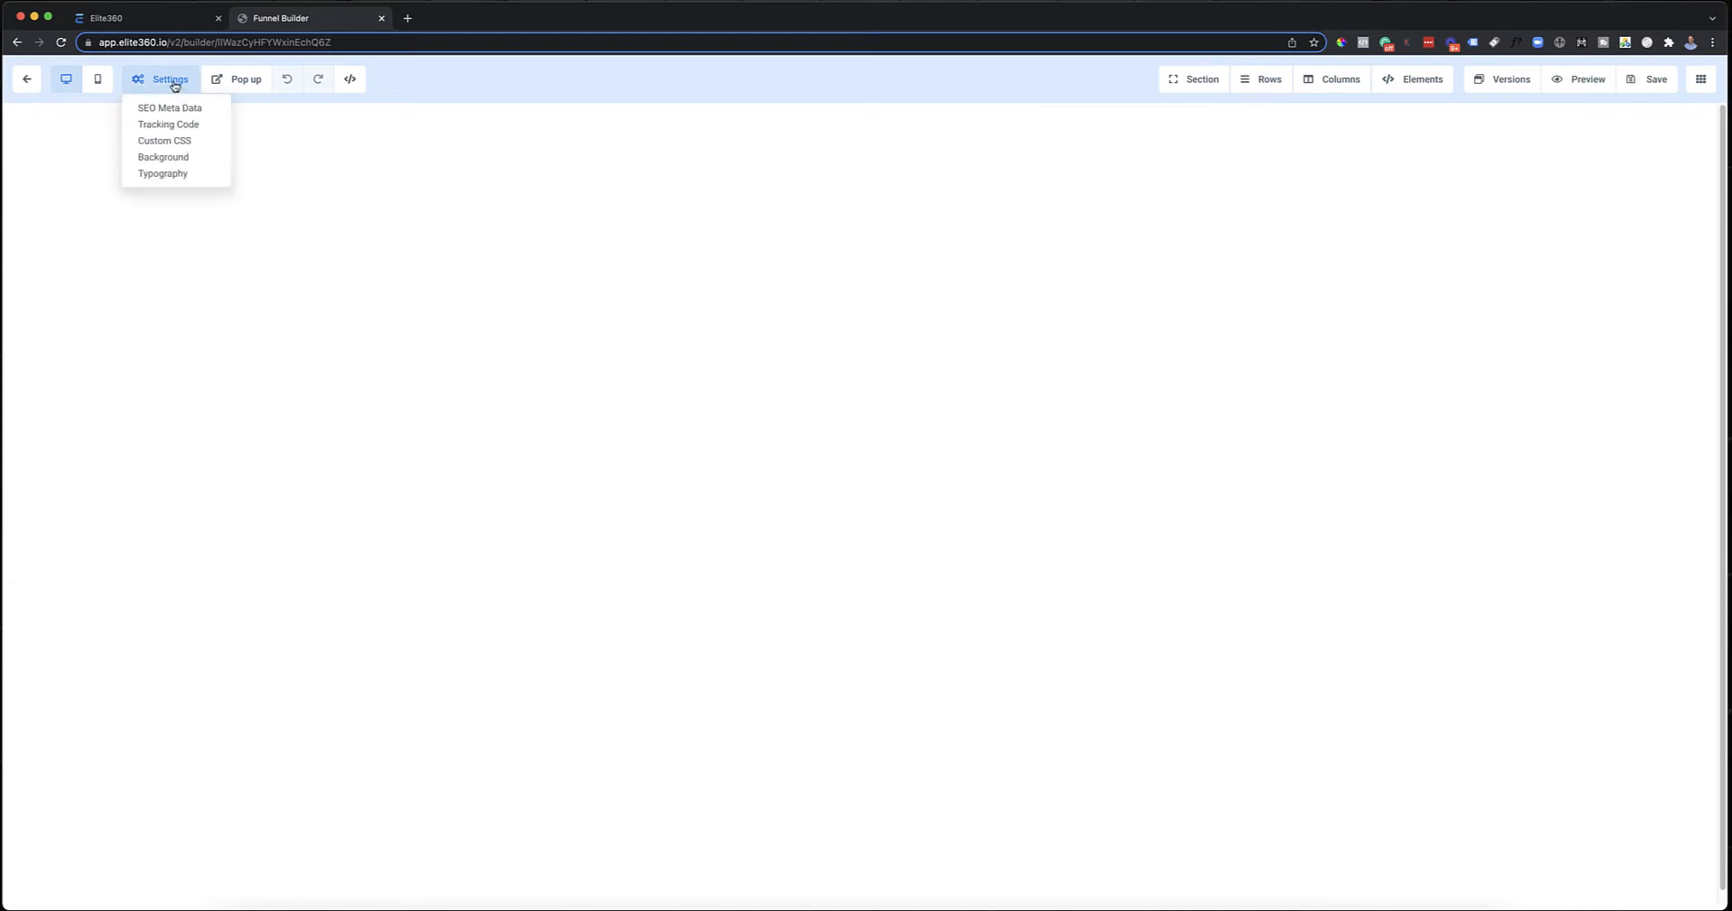
{"action": "left_click", "coordinate": [180, 170]}
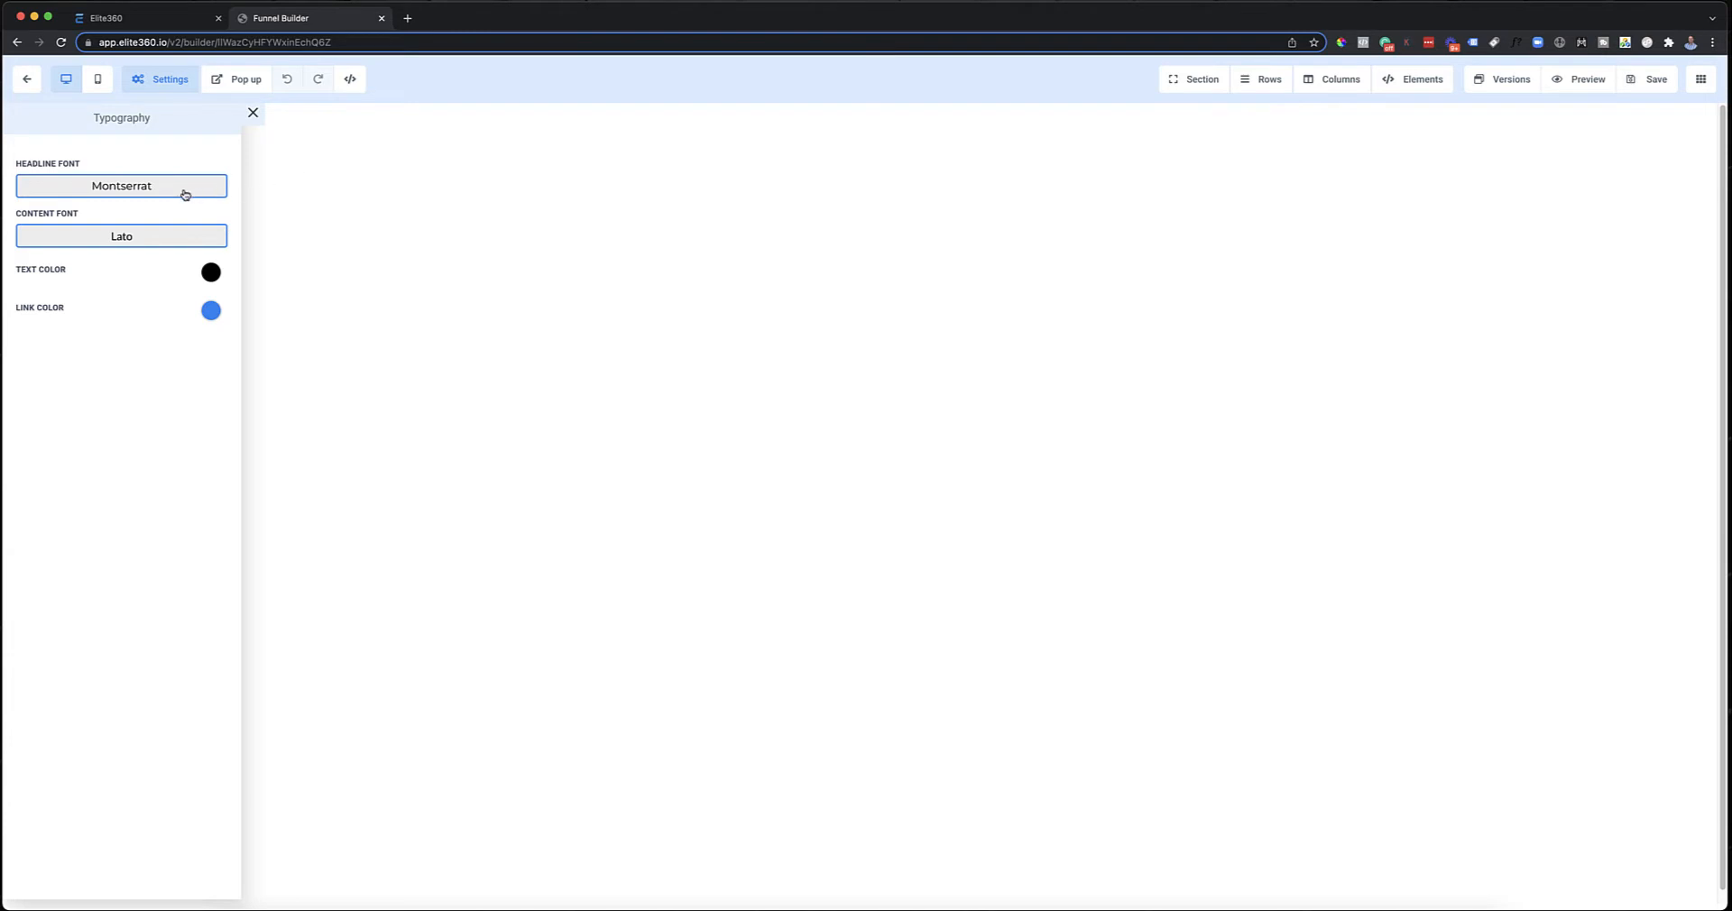
{"action": "left_click", "coordinate": [420, 247]}
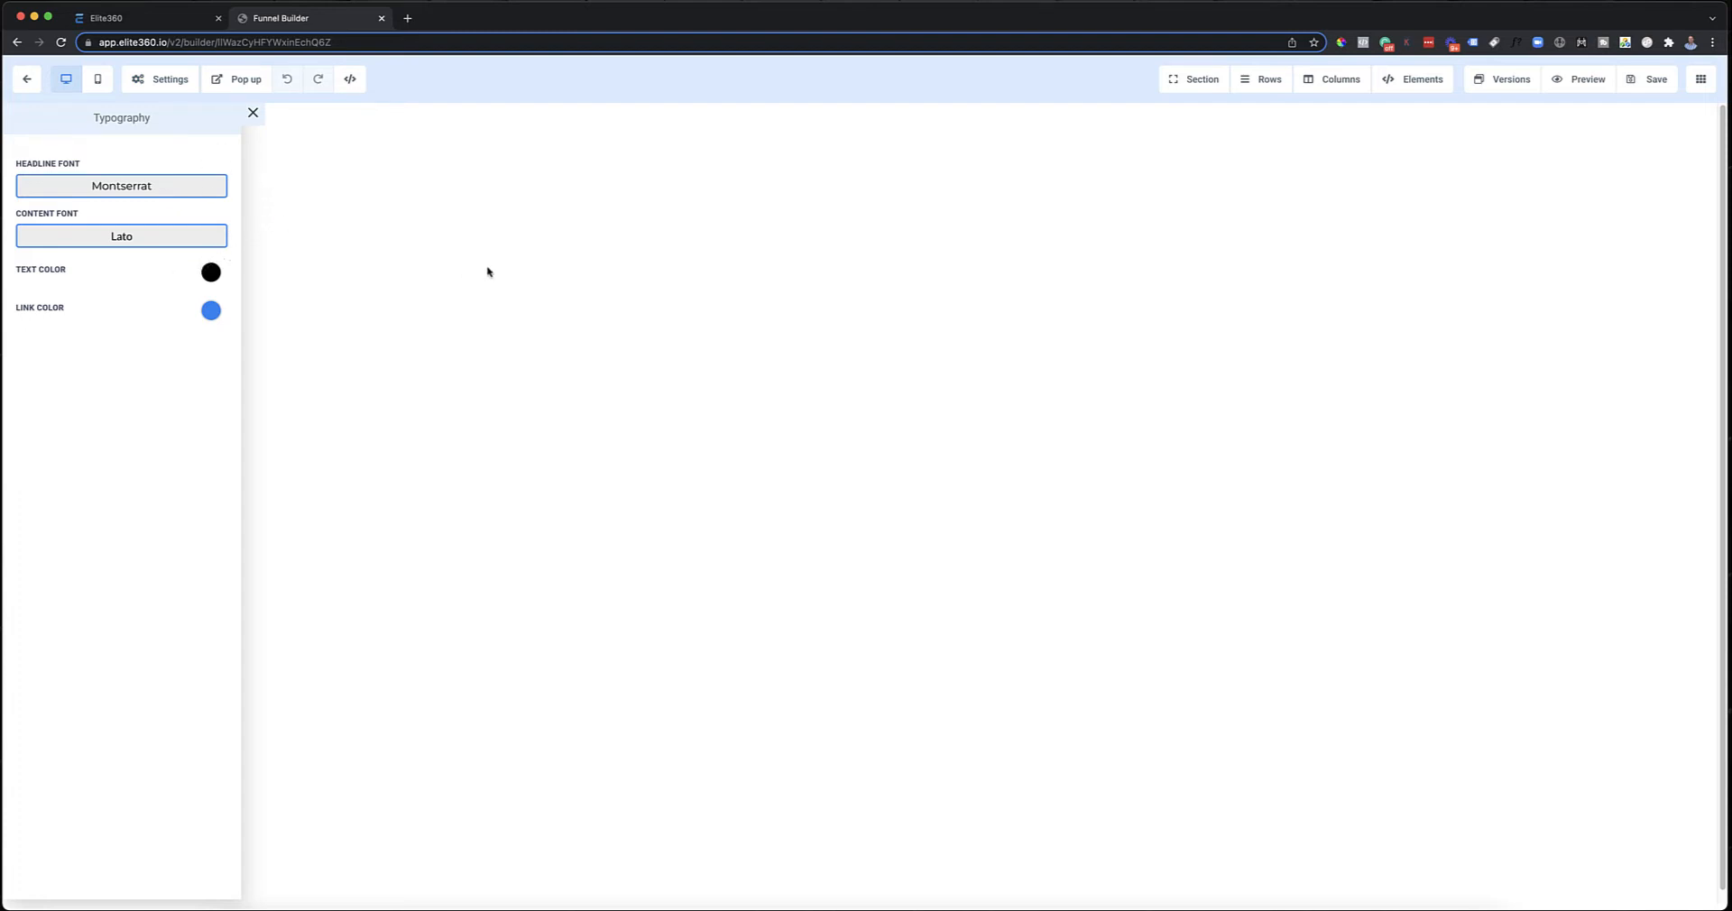
{"action": "left_click", "coordinate": [252, 113]}
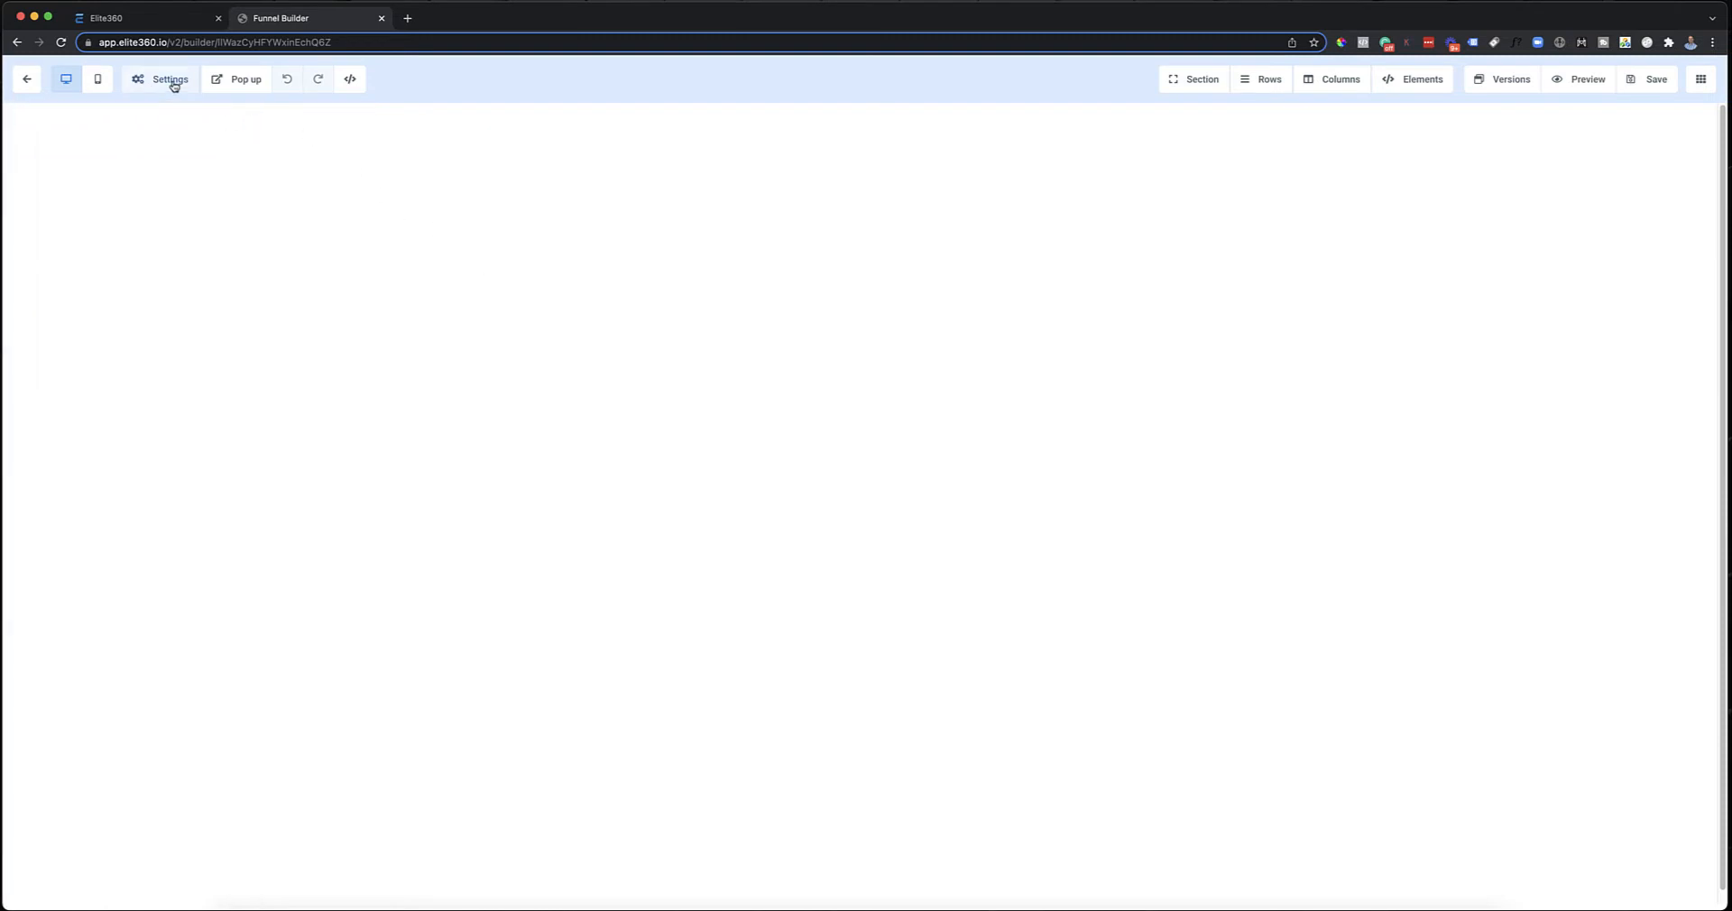
View the page's pop-up editor with its pop-up settings and add-row options, and close it
{"action": "left_click", "coordinate": [232, 80]}
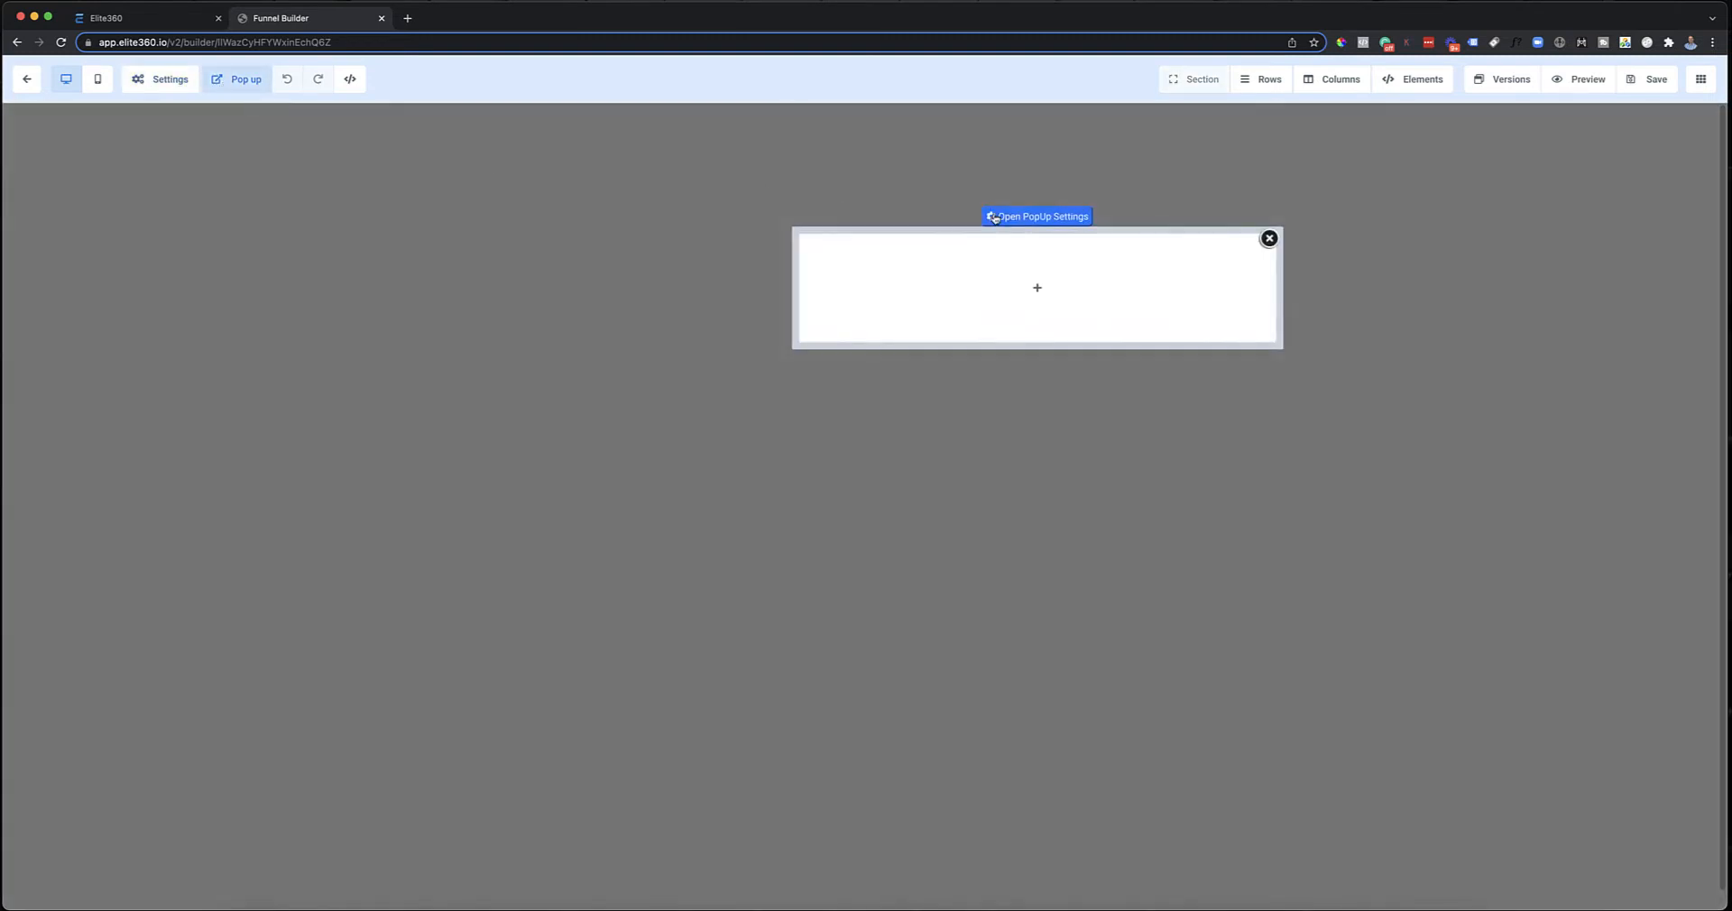
{"action": "mouse_move", "coordinate": [1048, 277]}
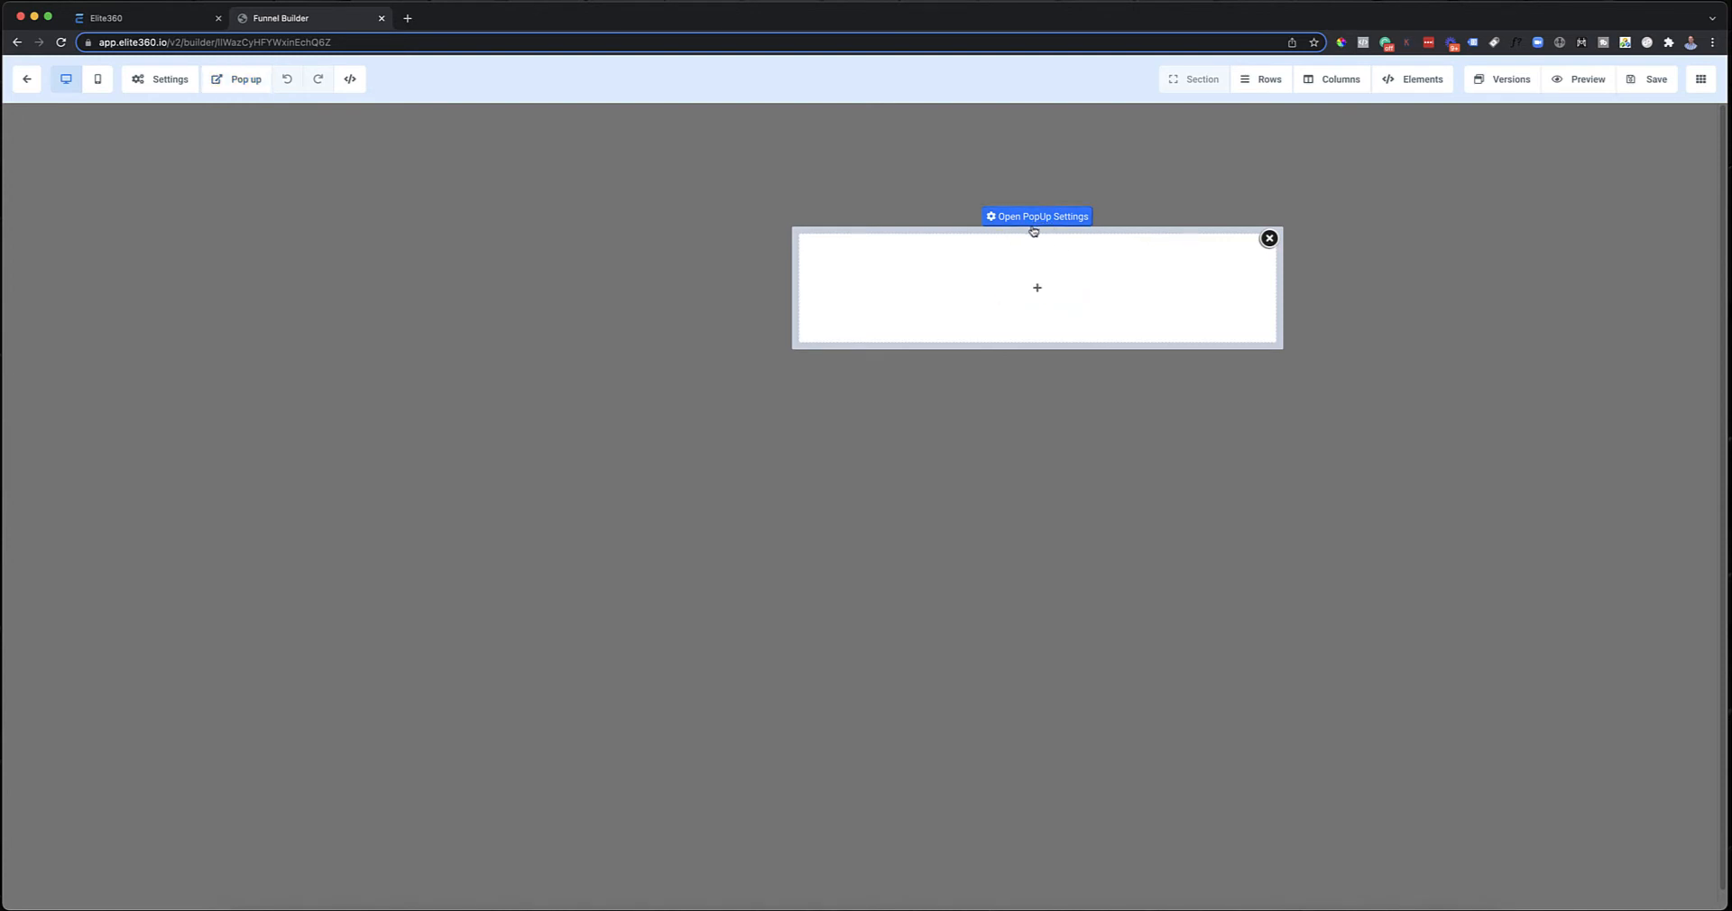
{"action": "mouse_move", "coordinate": [1039, 249]}
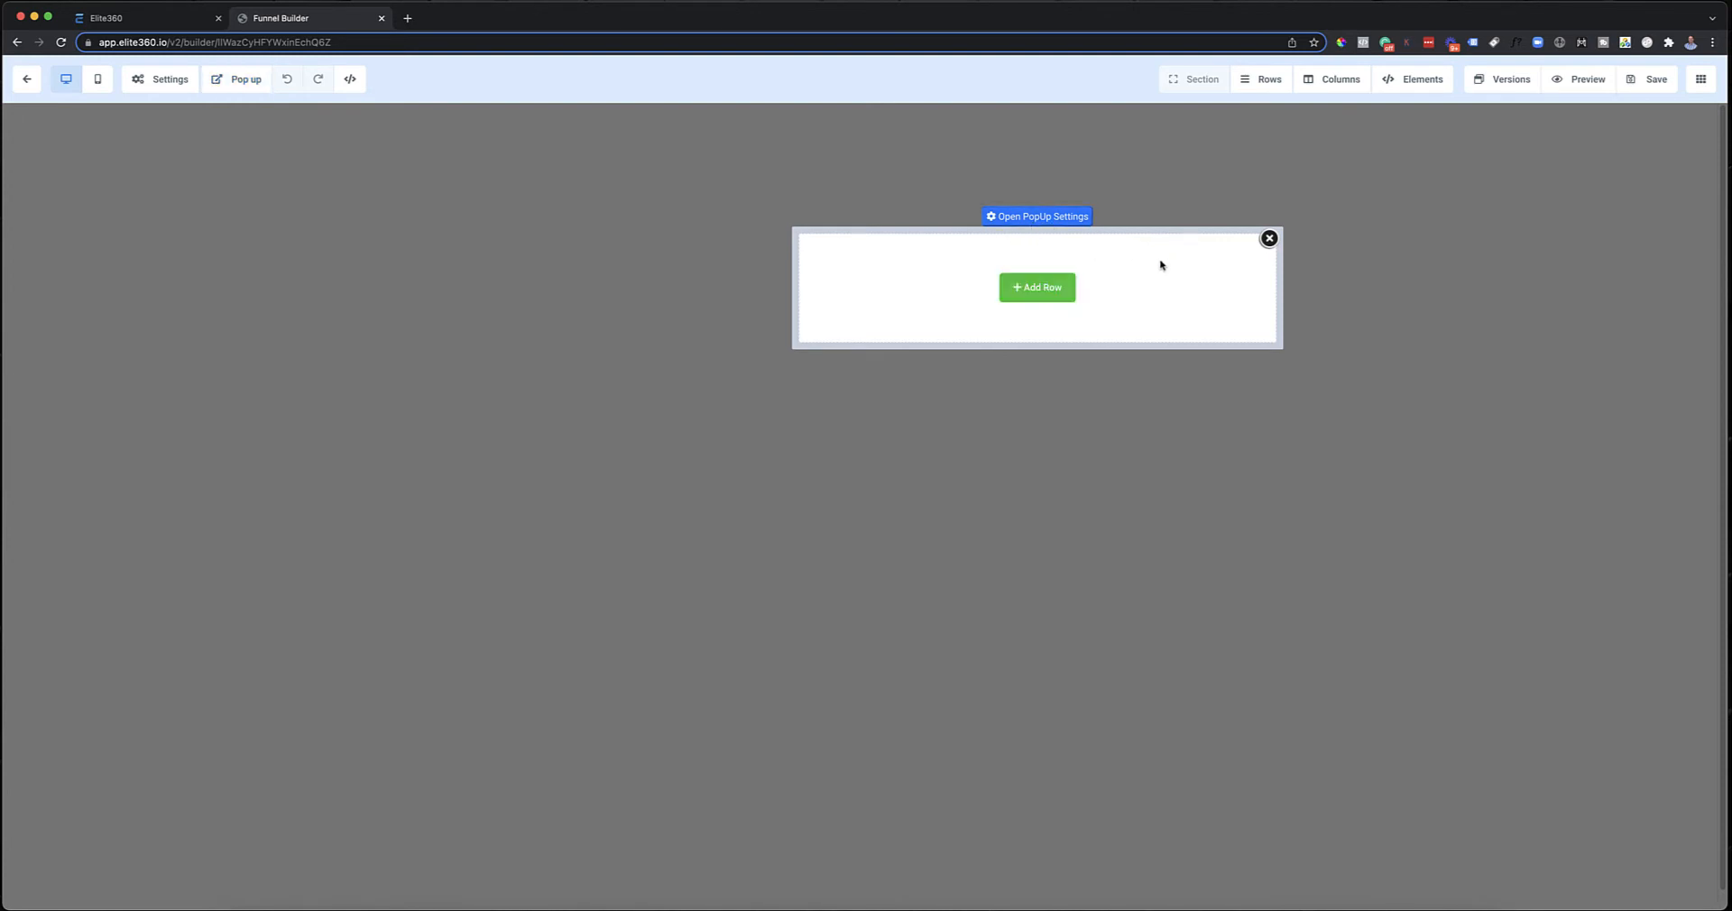
{"action": "left_click", "coordinate": [1270, 238]}
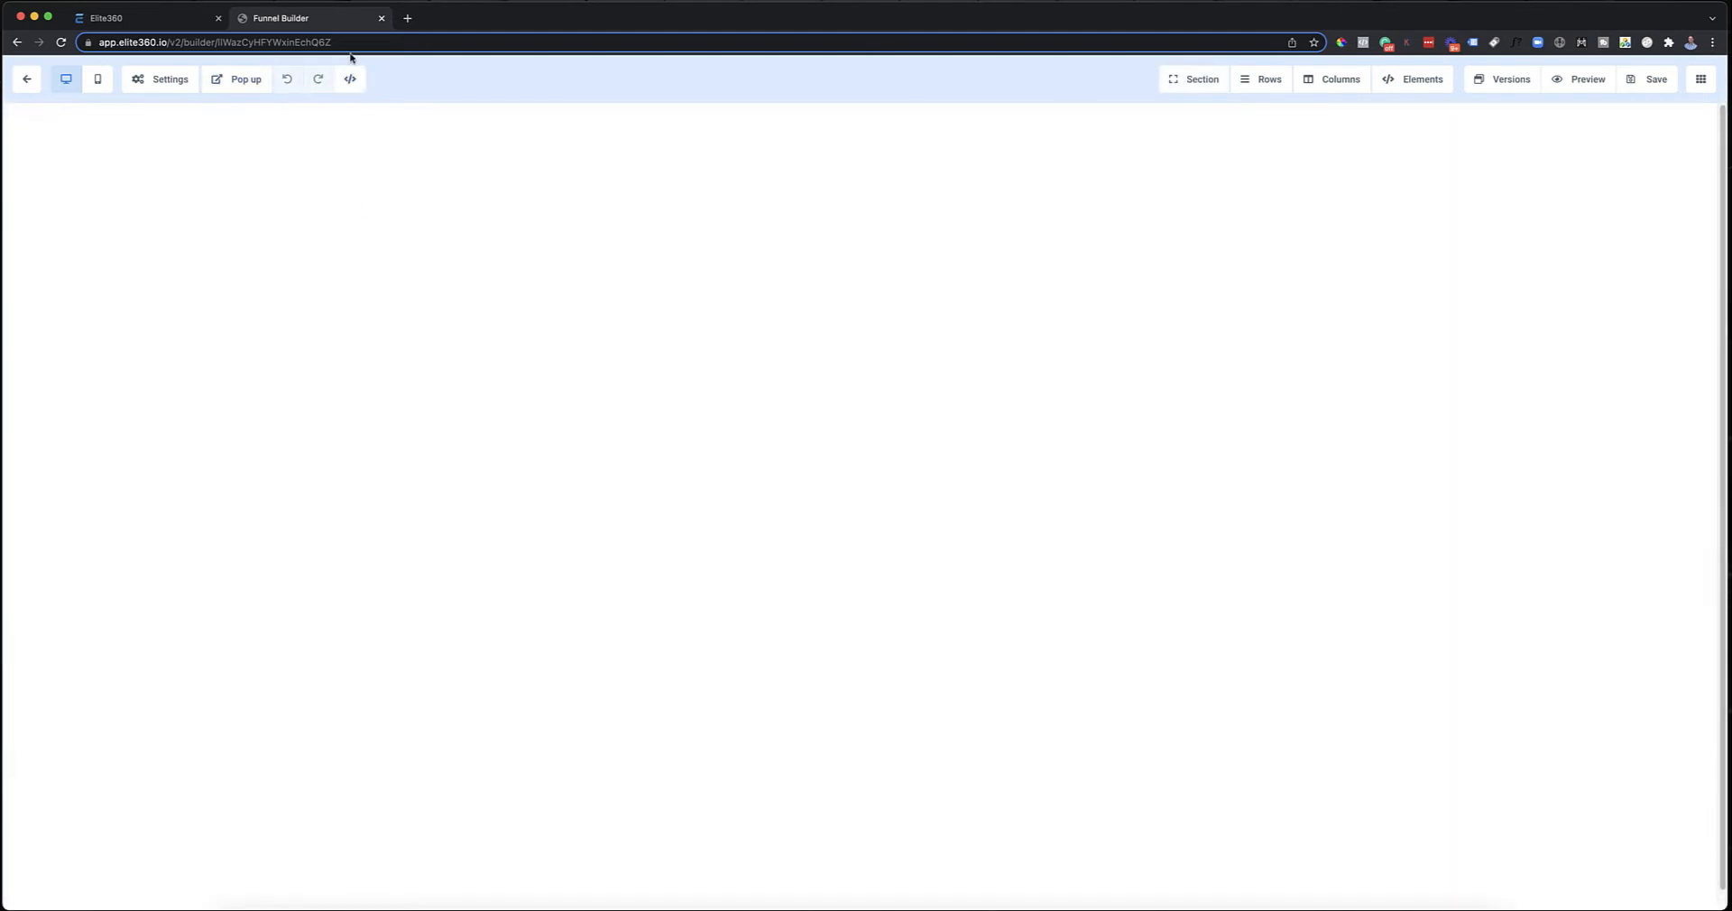
{"action": "left_click", "coordinate": [351, 80]}
Add a full-width section to the blank page and insert a 1-column row in it
{"action": "left_click", "coordinate": [1196, 83]}
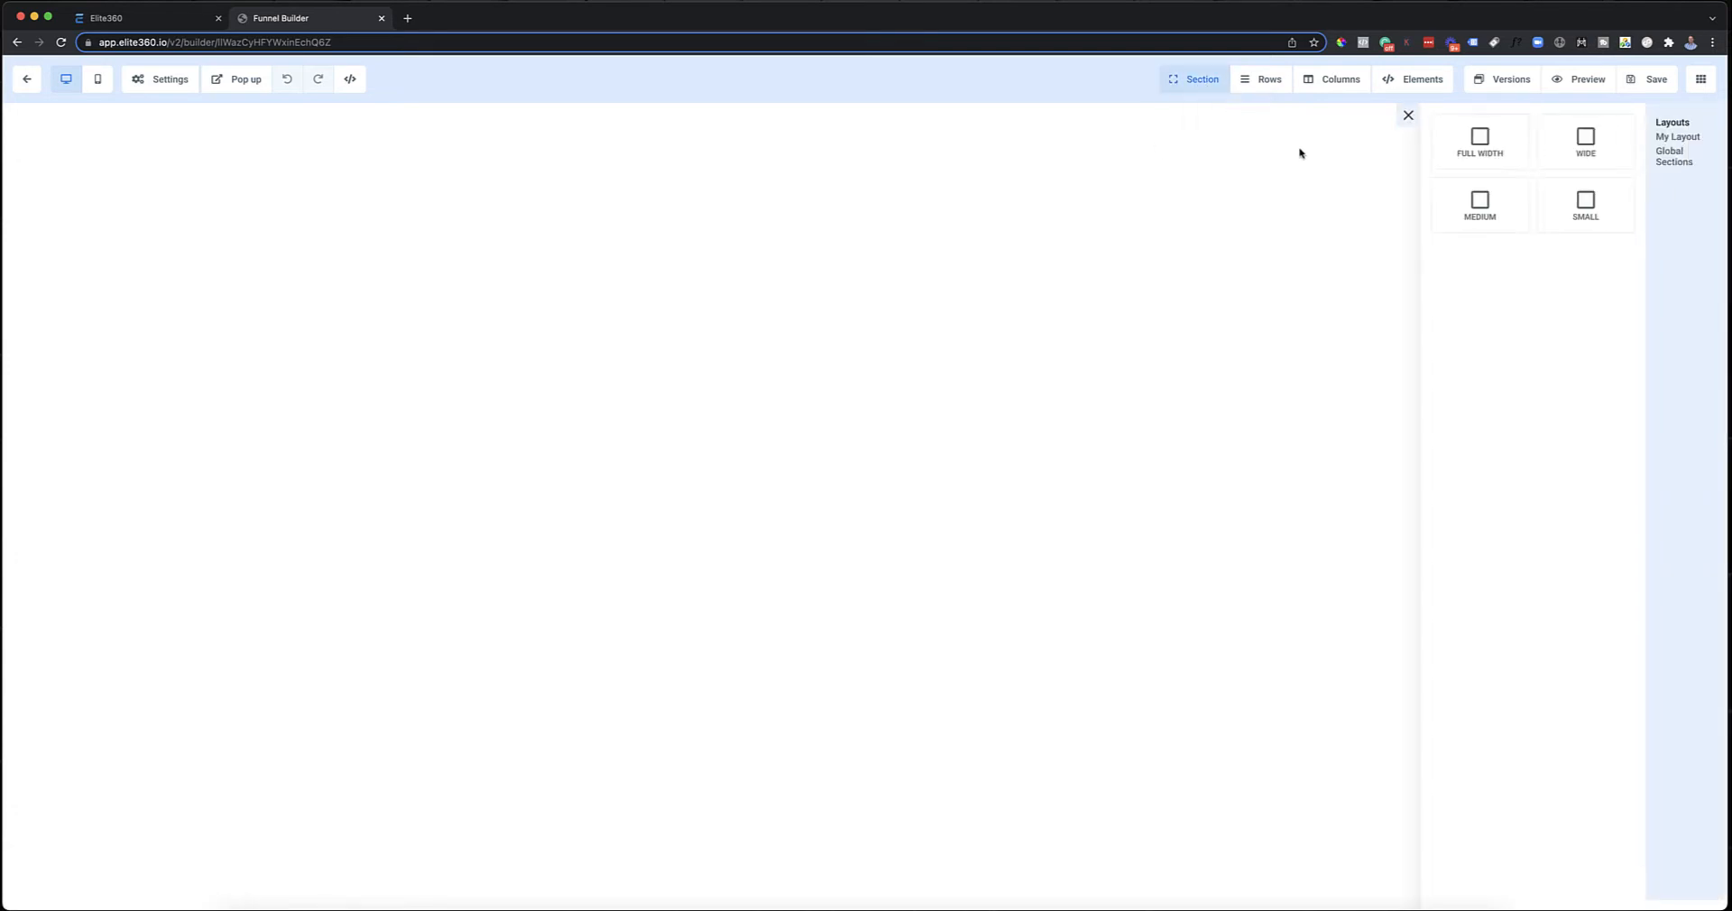
{"action": "left_click", "coordinate": [1494, 150]}
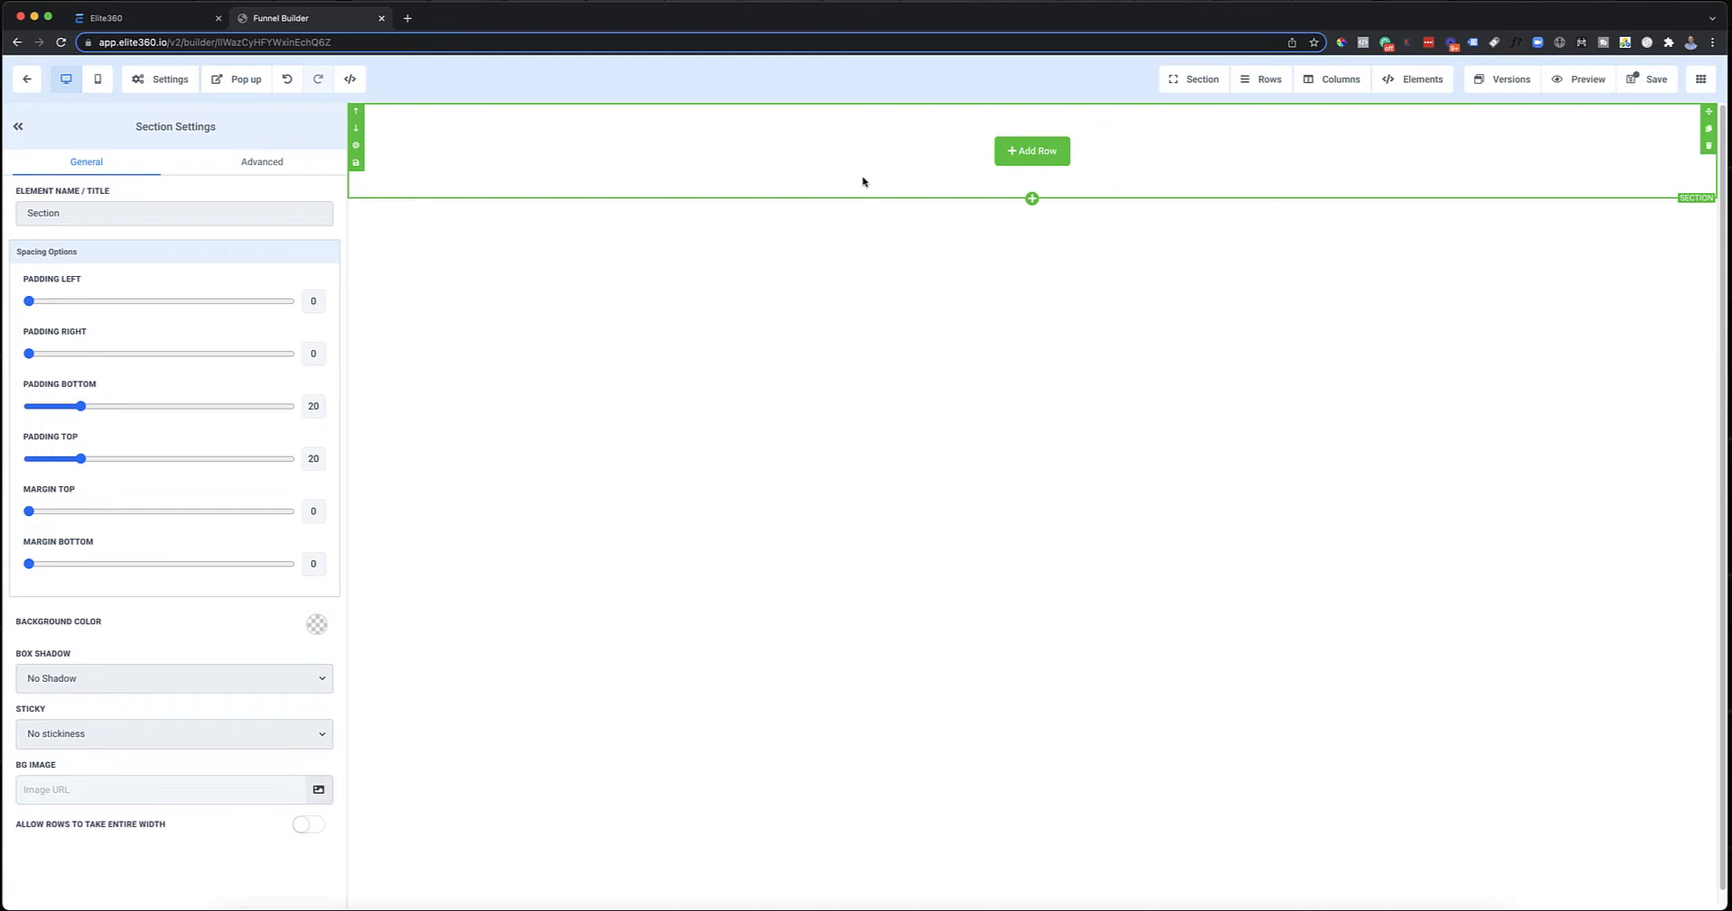
{"action": "left_click", "coordinate": [1032, 151]}
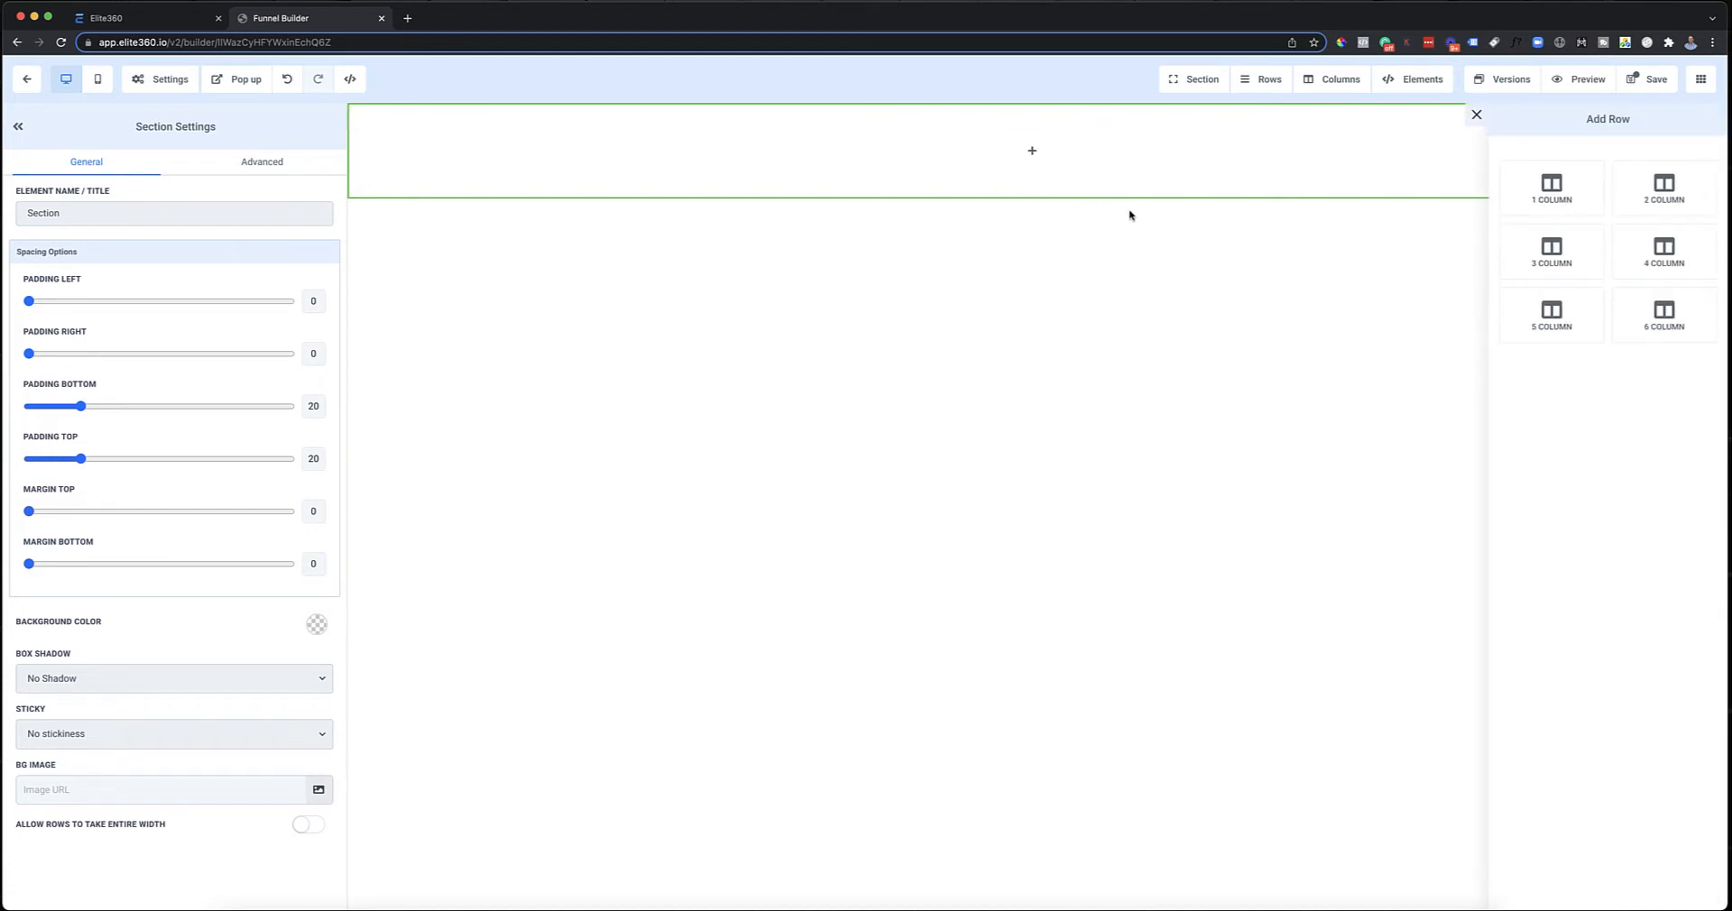
{"action": "left_click", "coordinate": [1568, 188]}
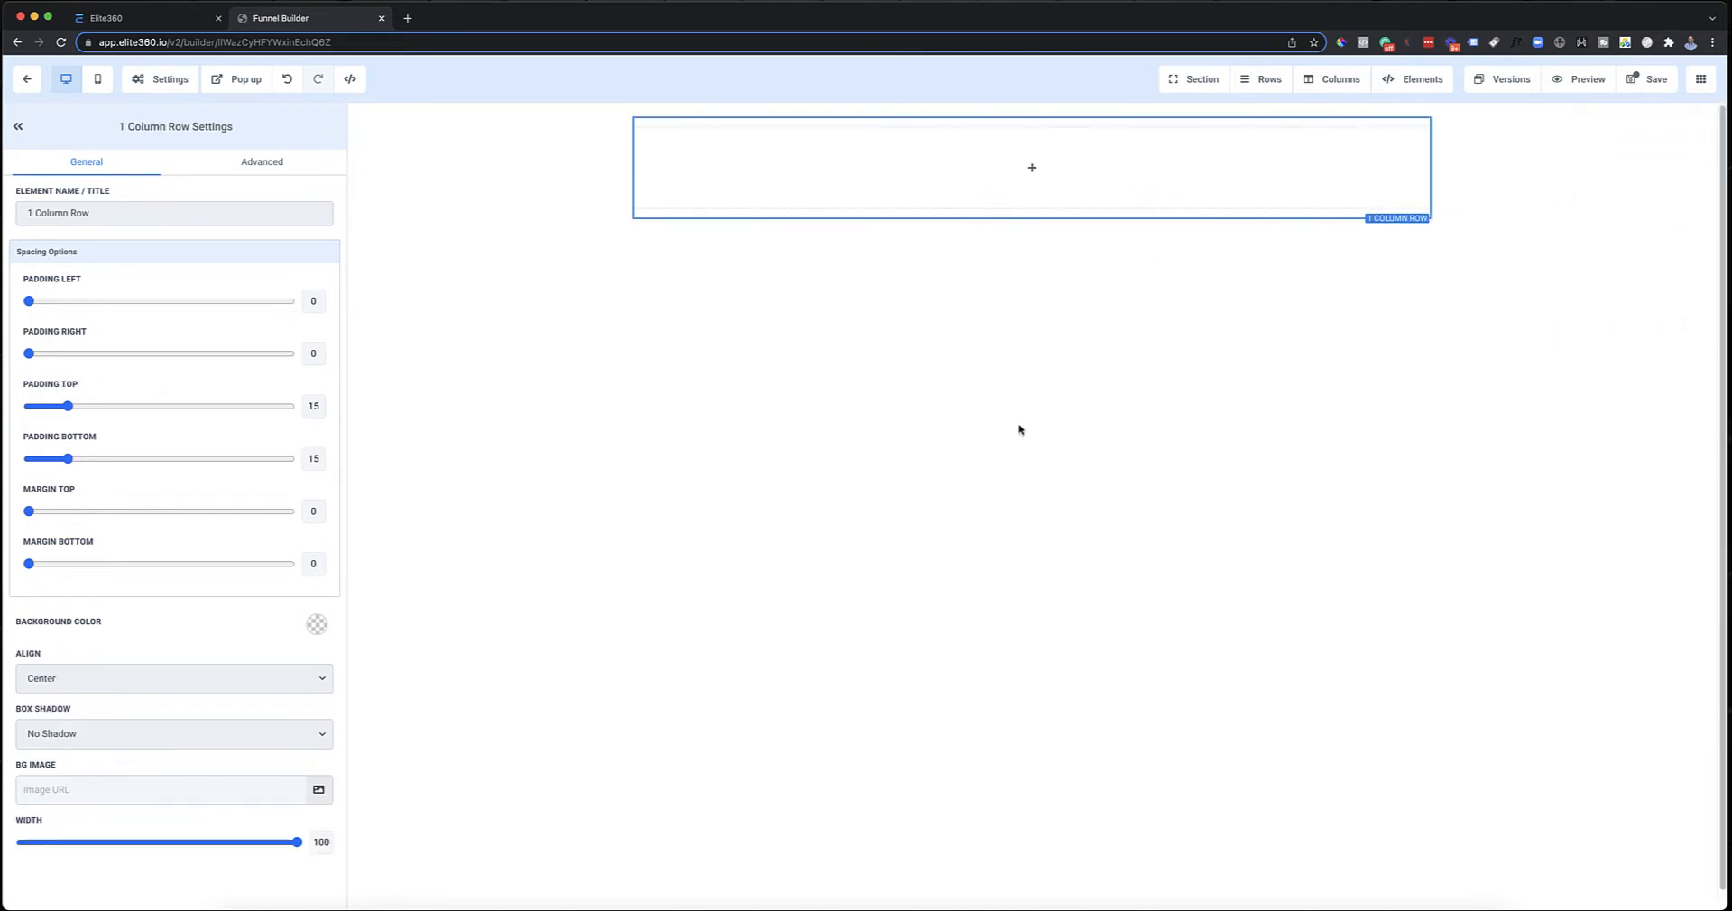
Compare the general settings of the section with those of the 1-column row inside it
{"action": "left_click", "coordinate": [1674, 142]}
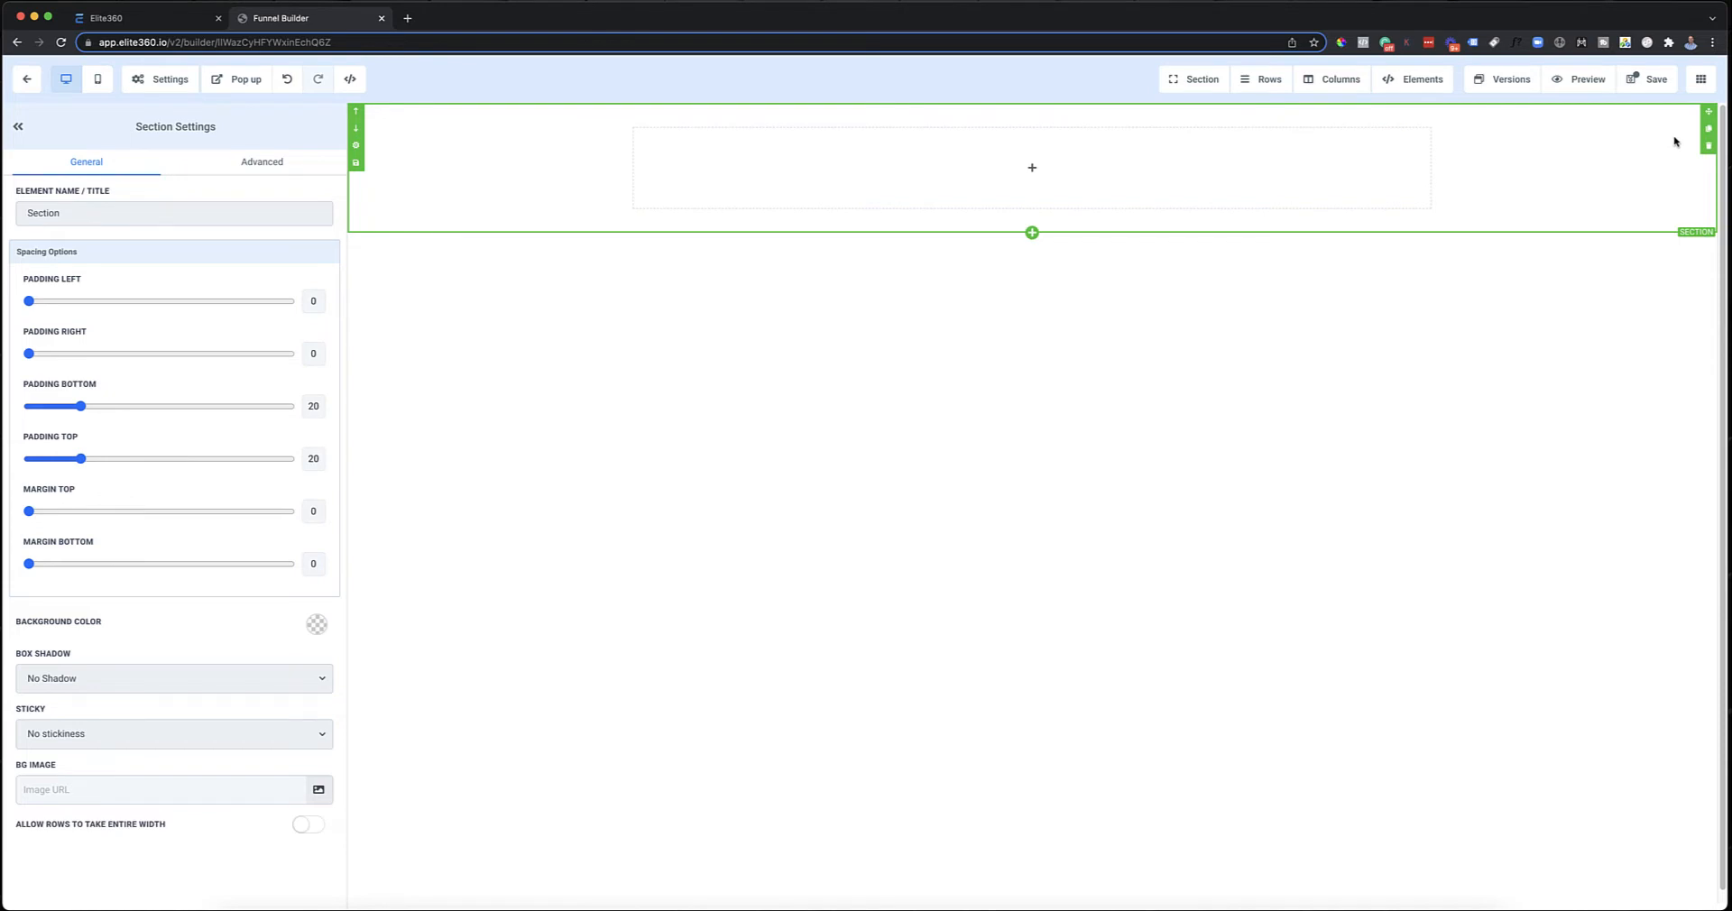
{"action": "left_click_drag", "start_coordinate": [221, 135], "coordinate": [131, 135]}
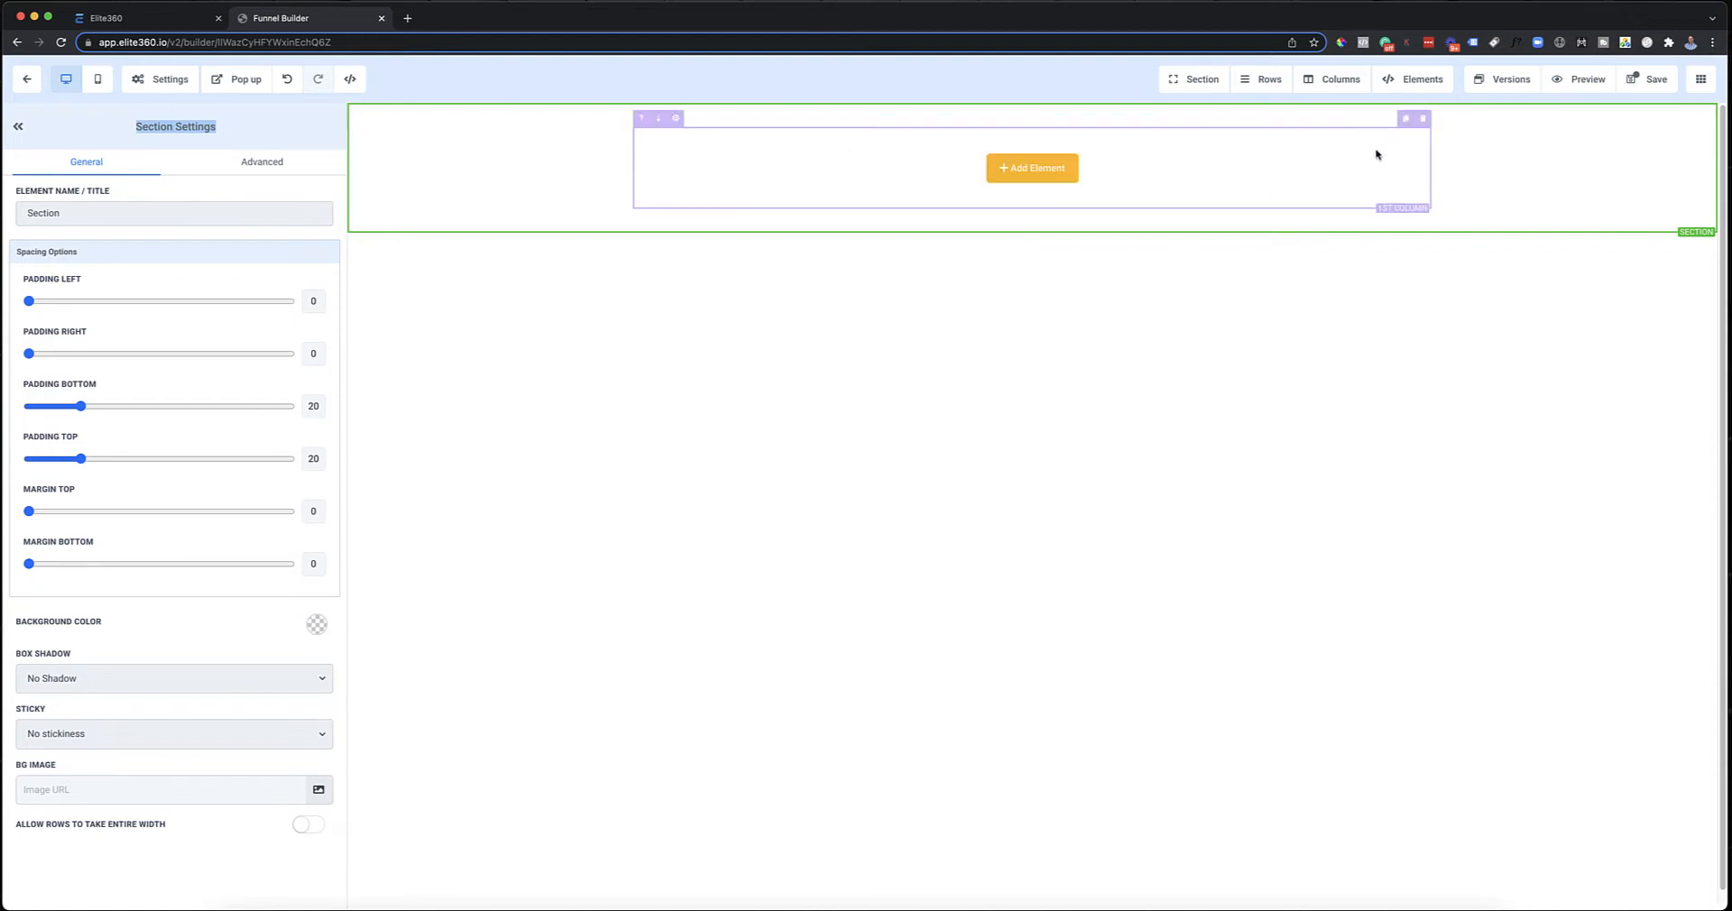
{"action": "left_click", "coordinate": [1336, 124]}
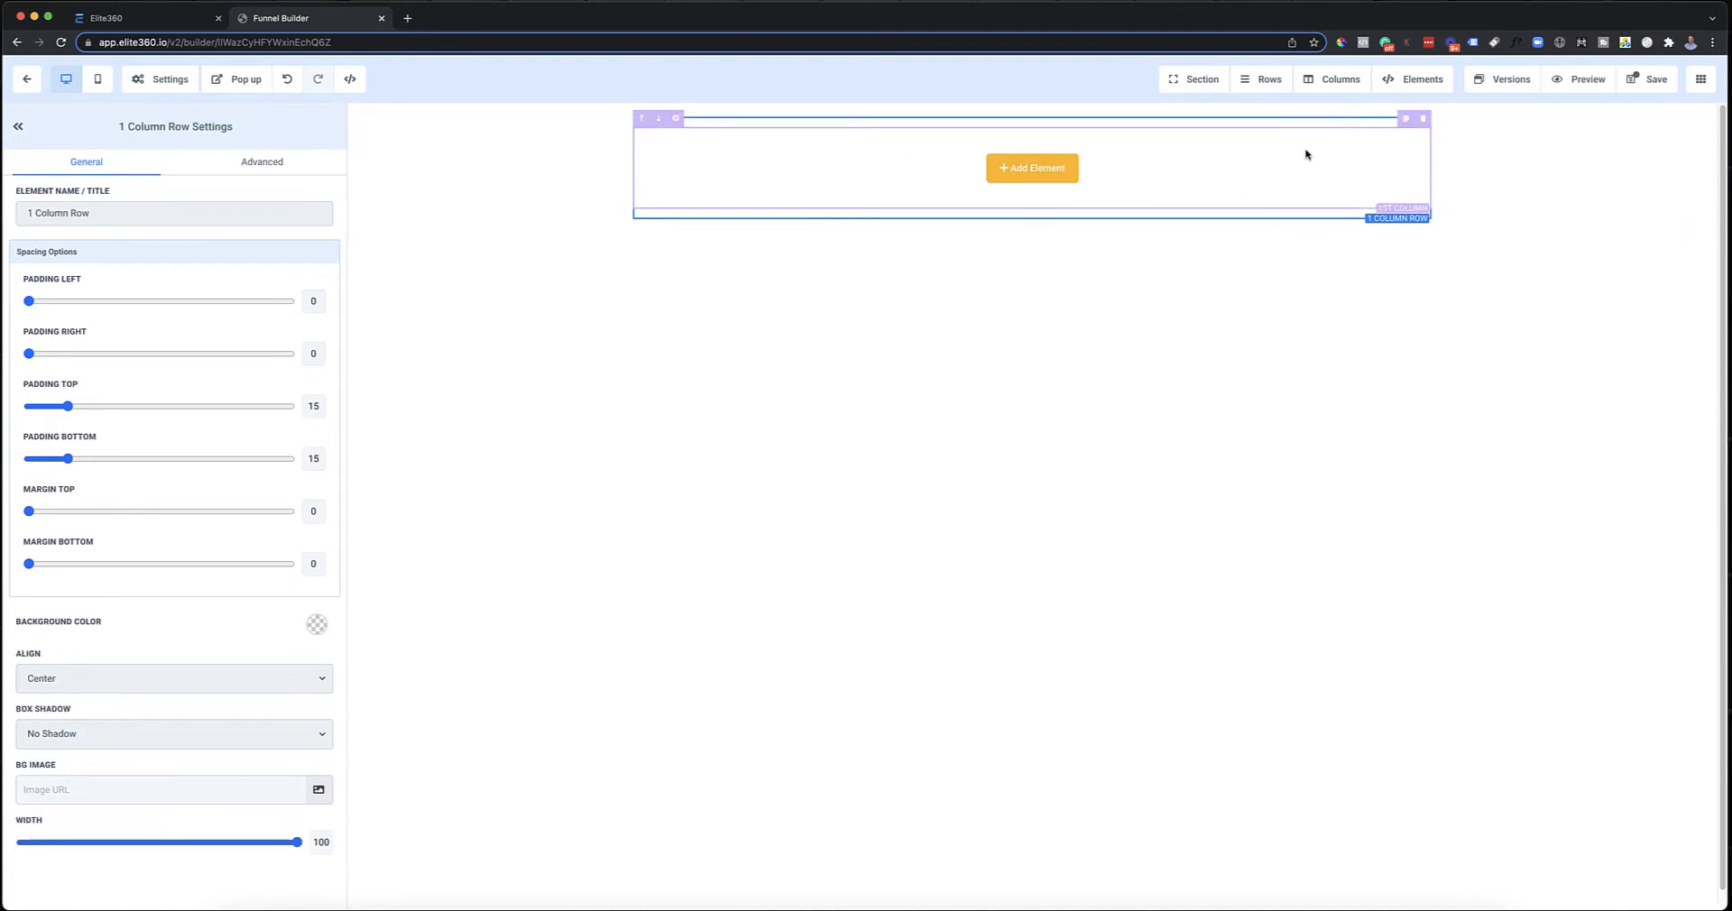
{"action": "triple_click", "coordinate": [186, 126]}
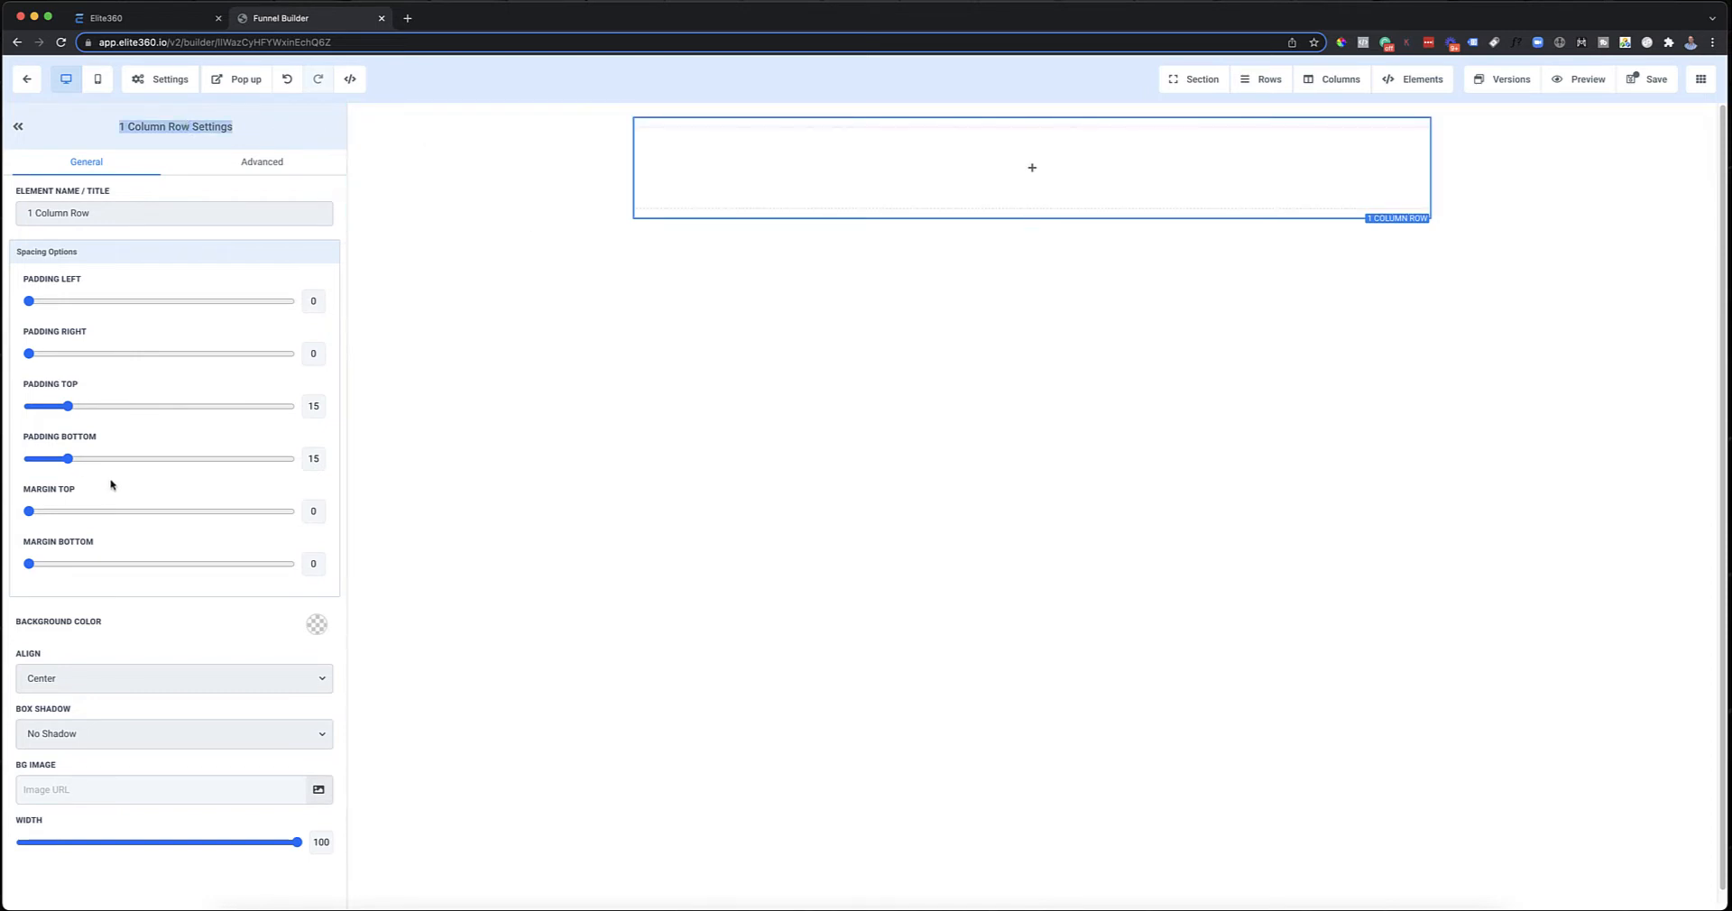
Try a light blue background color on the 1-column row and reset it to transparent
{"action": "left_click", "coordinate": [316, 624]}
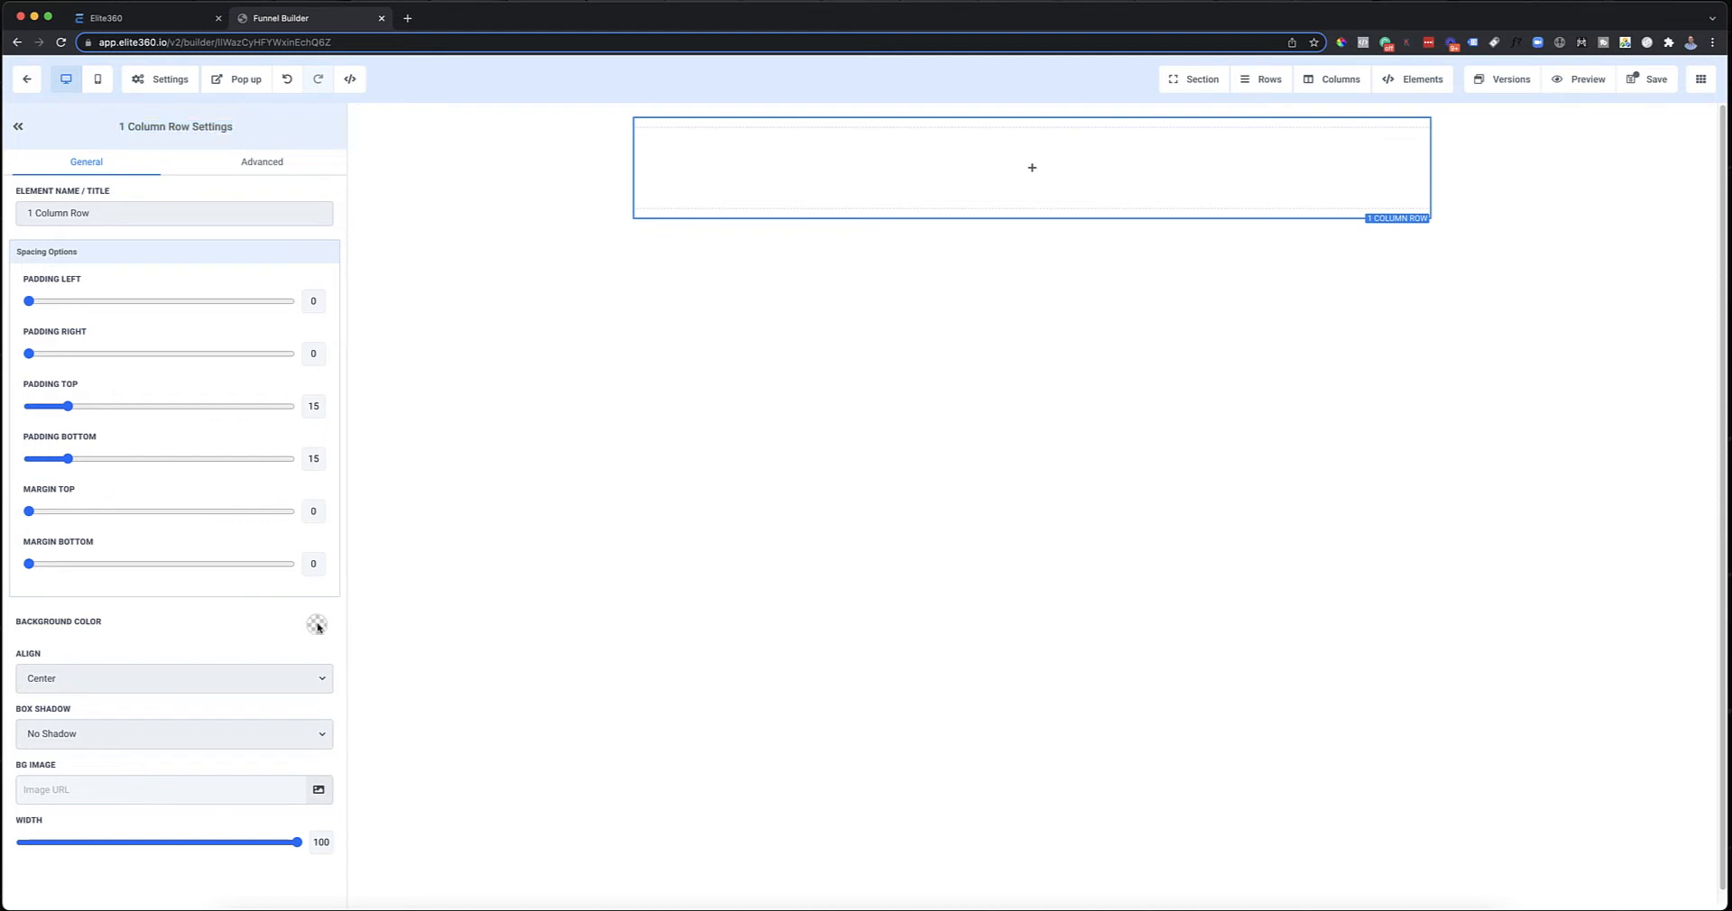
{"action": "left_click", "coordinate": [295, 655]}
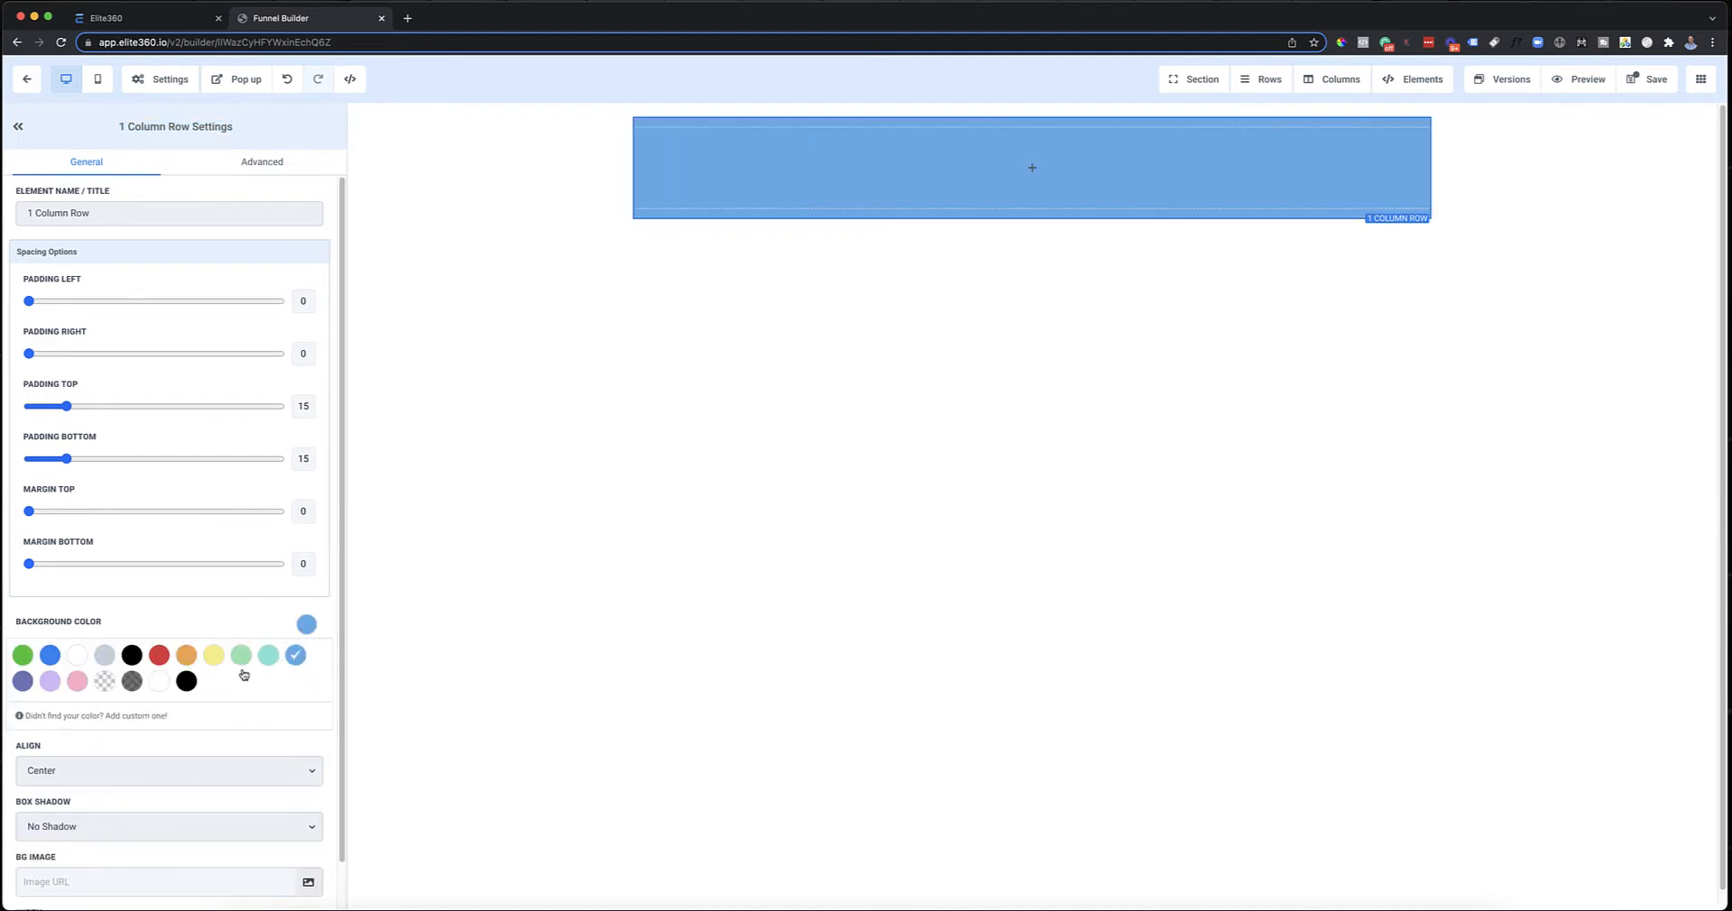
{"action": "left_click", "coordinate": [105, 682]}
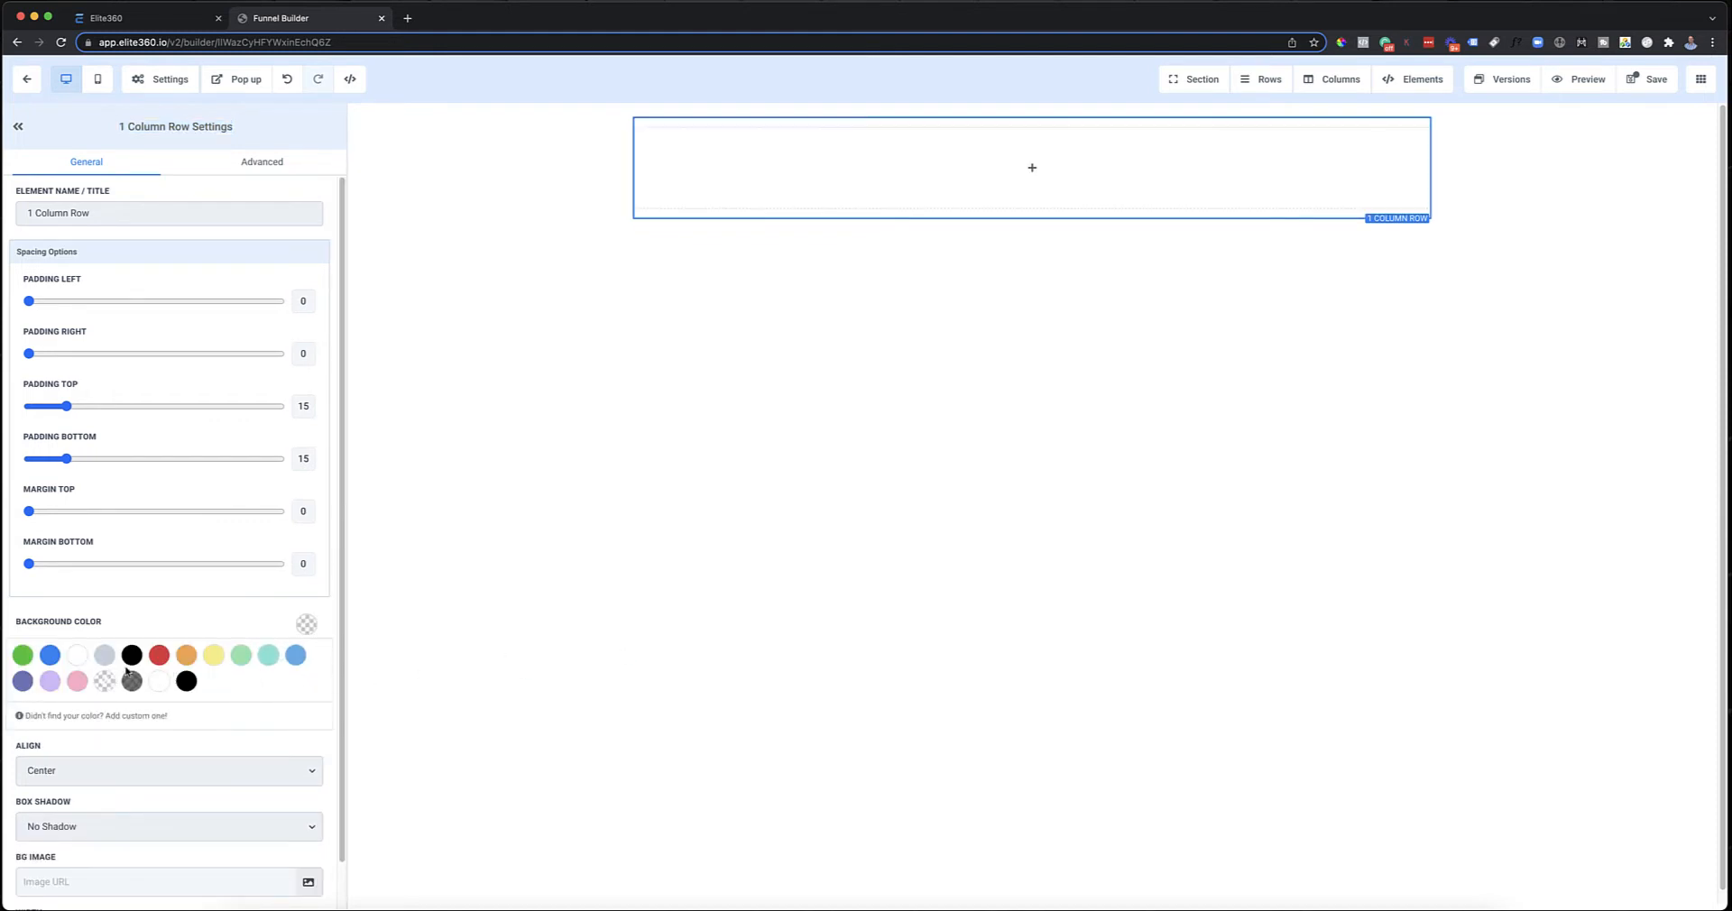
Try a full border on the 1-column row, reset it to no border, and return to the general settings
{"action": "left_click", "coordinate": [249, 172]}
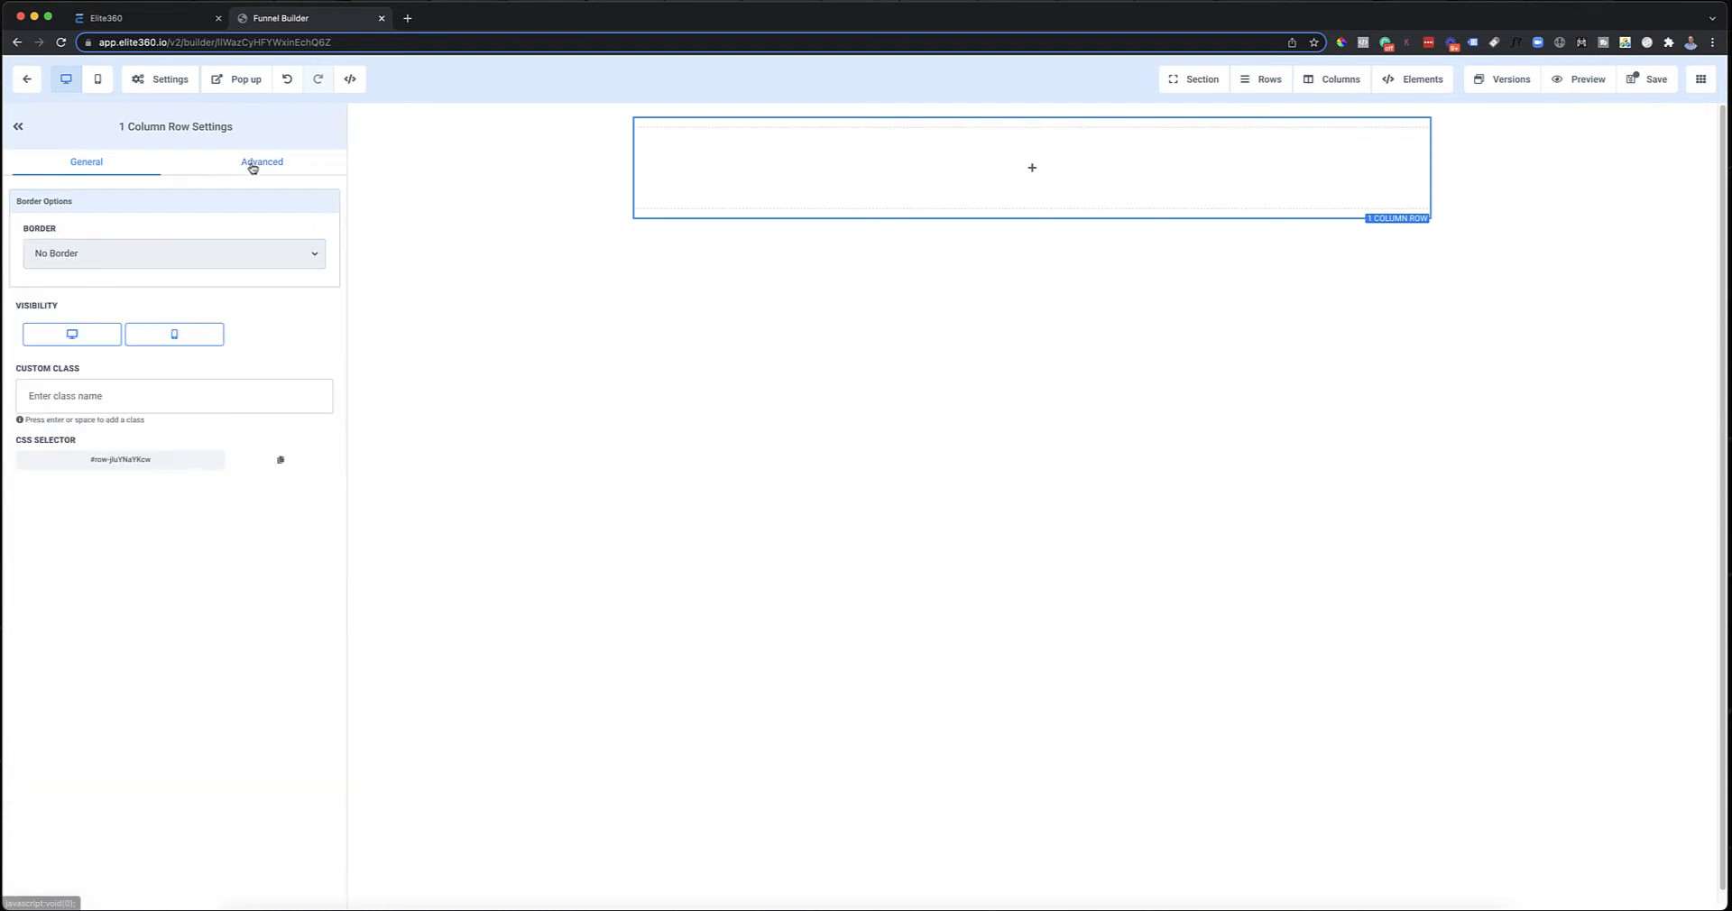
{"action": "left_click", "coordinate": [144, 256]}
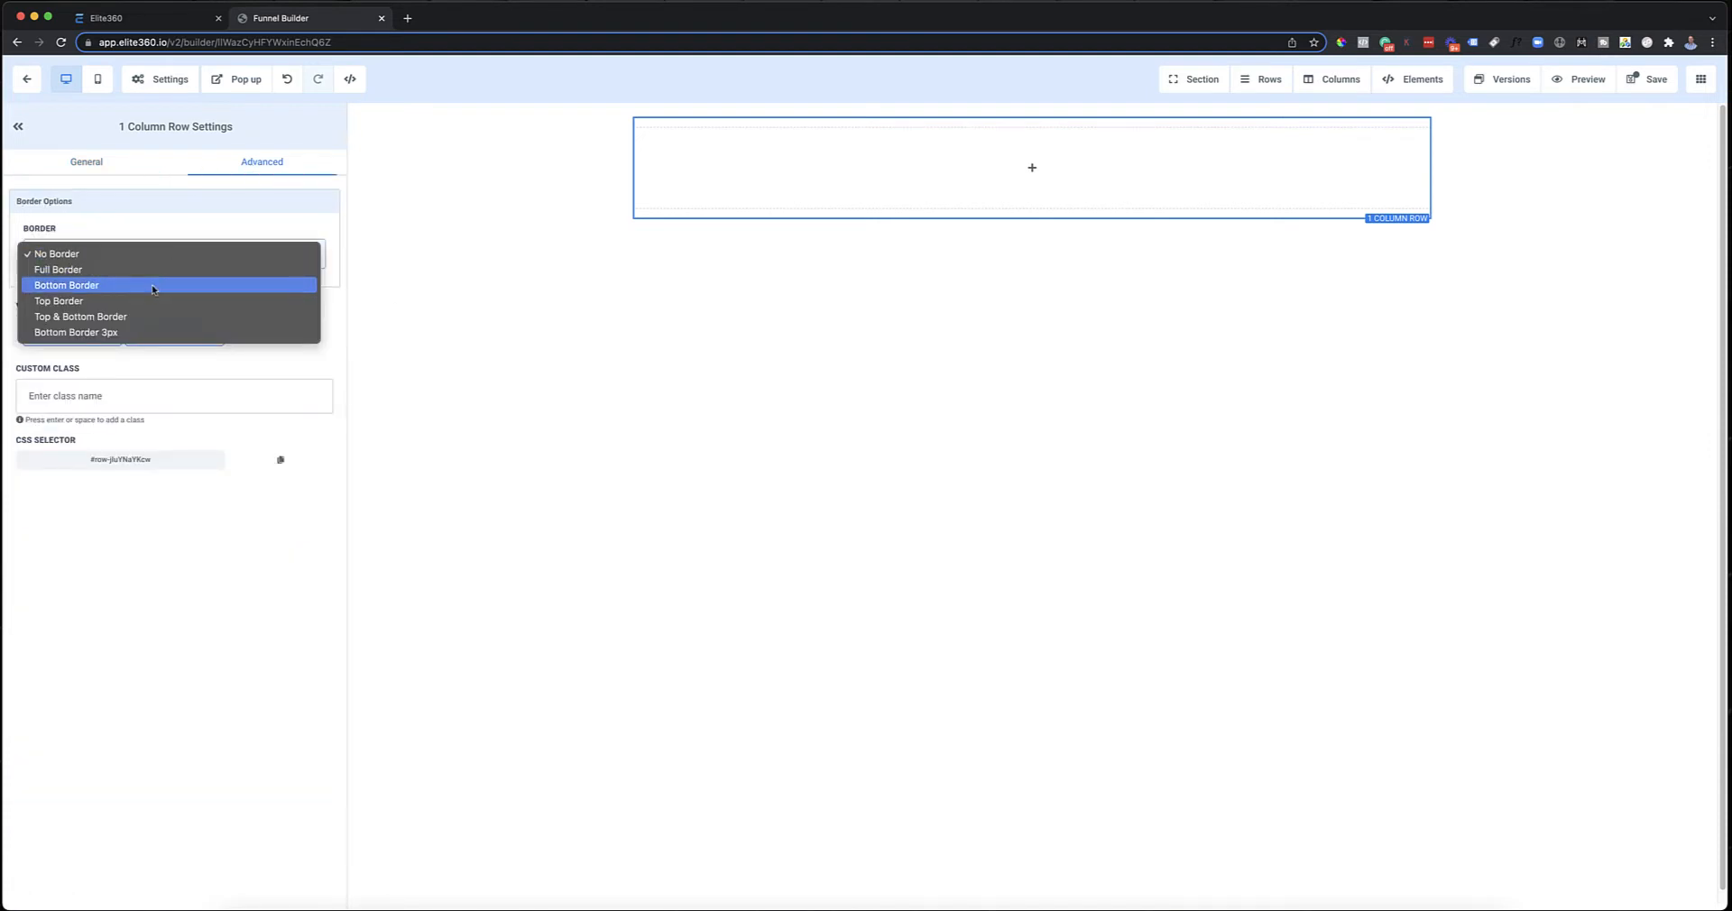
{"action": "left_click", "coordinate": [141, 269]}
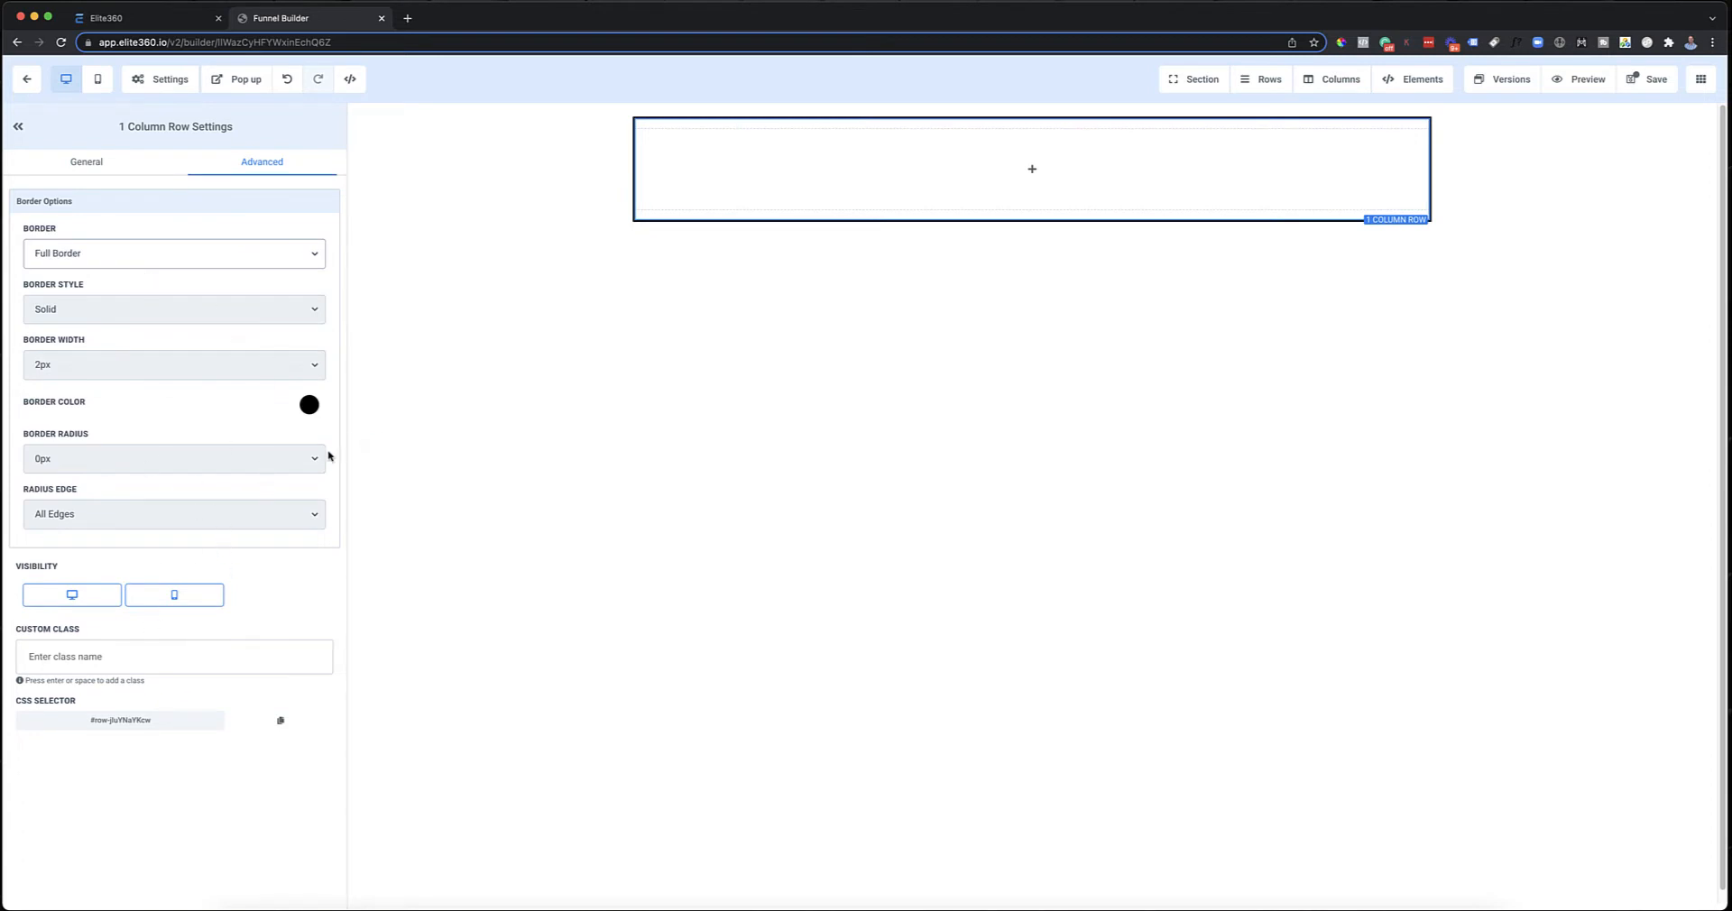
{"action": "left_click", "coordinate": [233, 261]}
{"action": "left_click", "coordinate": [91, 236]}
{"action": "left_click", "coordinate": [138, 161]}
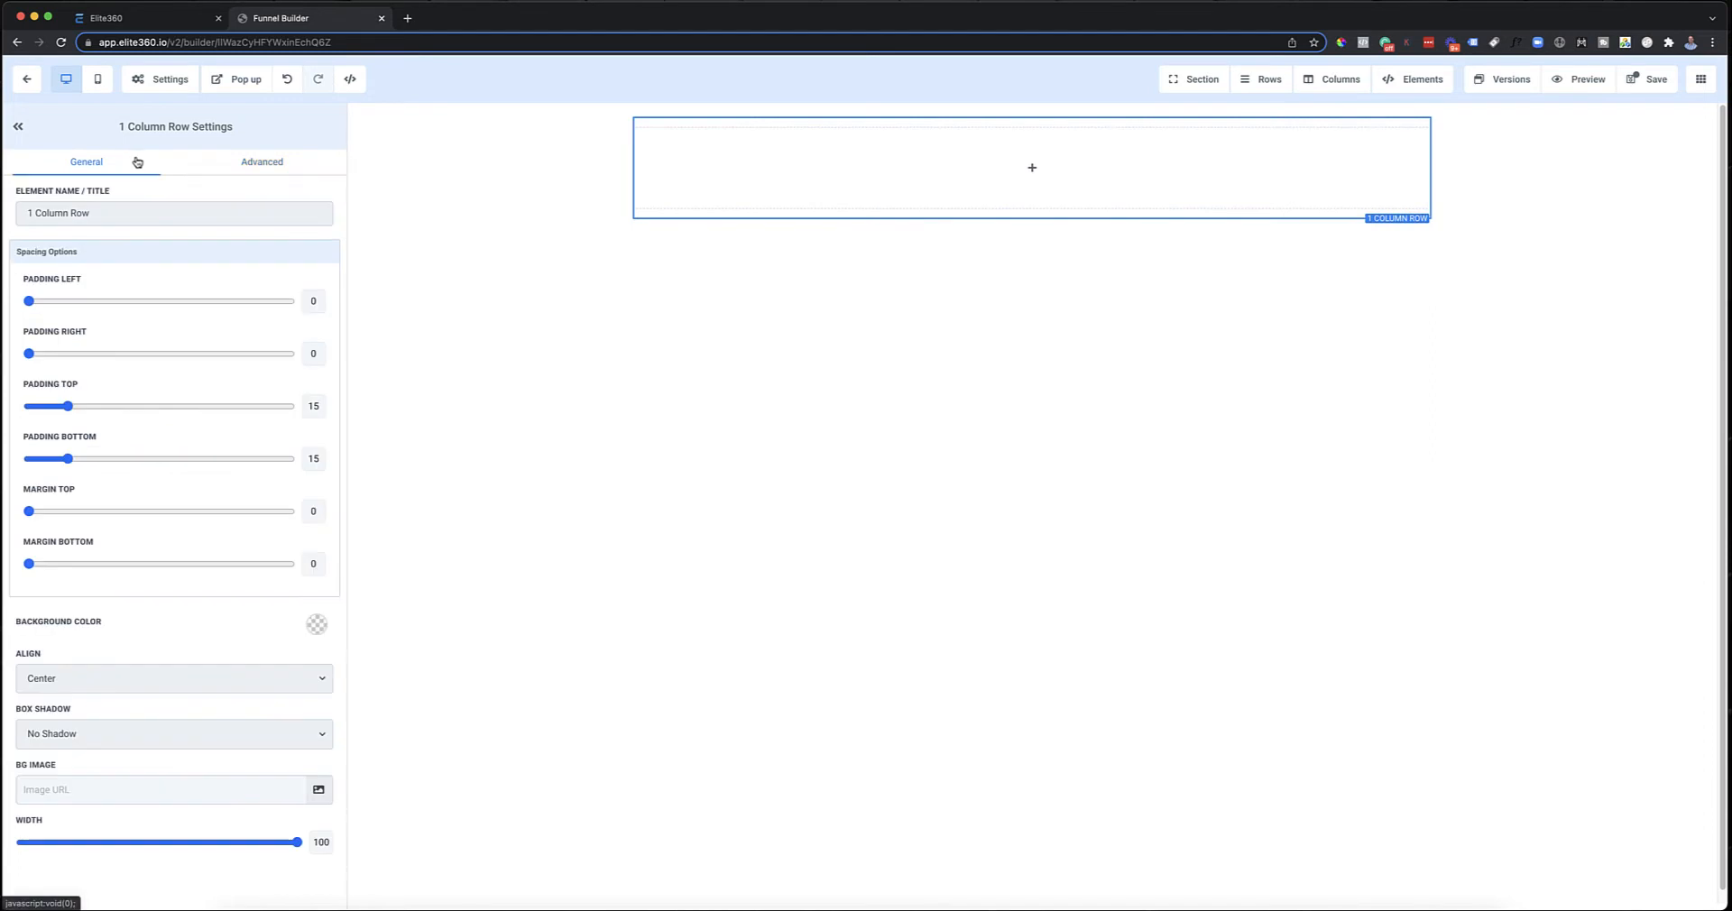
Add a headline element to the empty column of the row
{"action": "left_click", "coordinate": [1035, 168]}
{"action": "left_click", "coordinate": [1478, 225]}
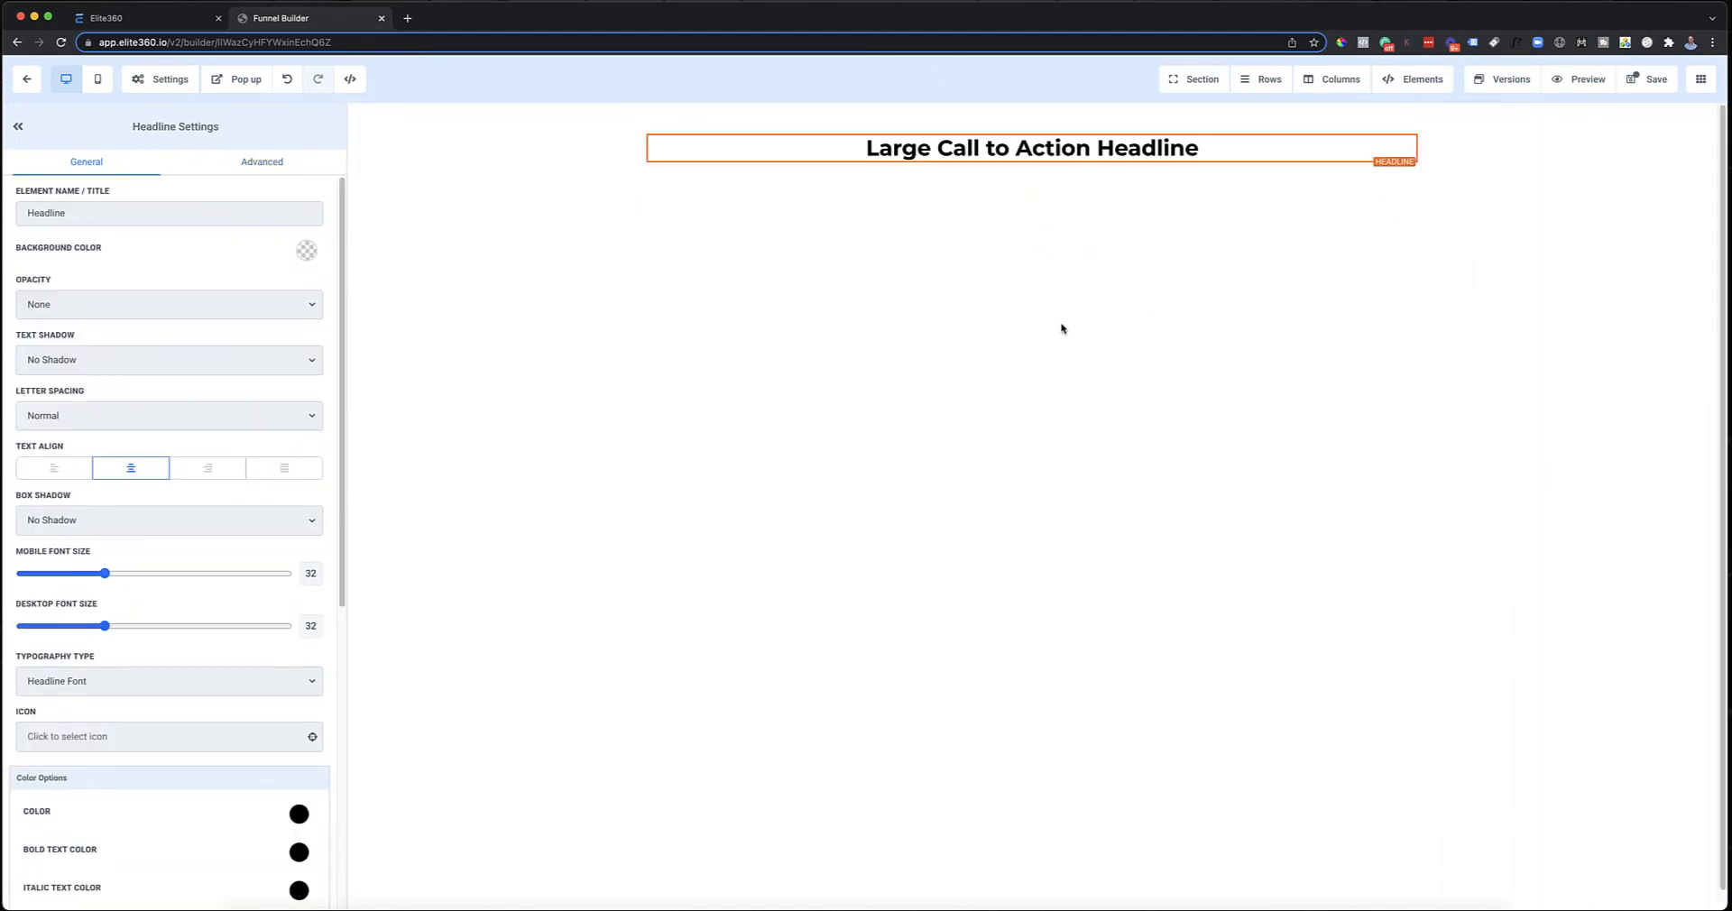
Look through the available page elements from text and forms to blocks and order elements, and close the list without adding any
{"action": "left_click", "coordinate": [1401, 82]}
{"action": "left_click", "coordinate": [1415, 107]}
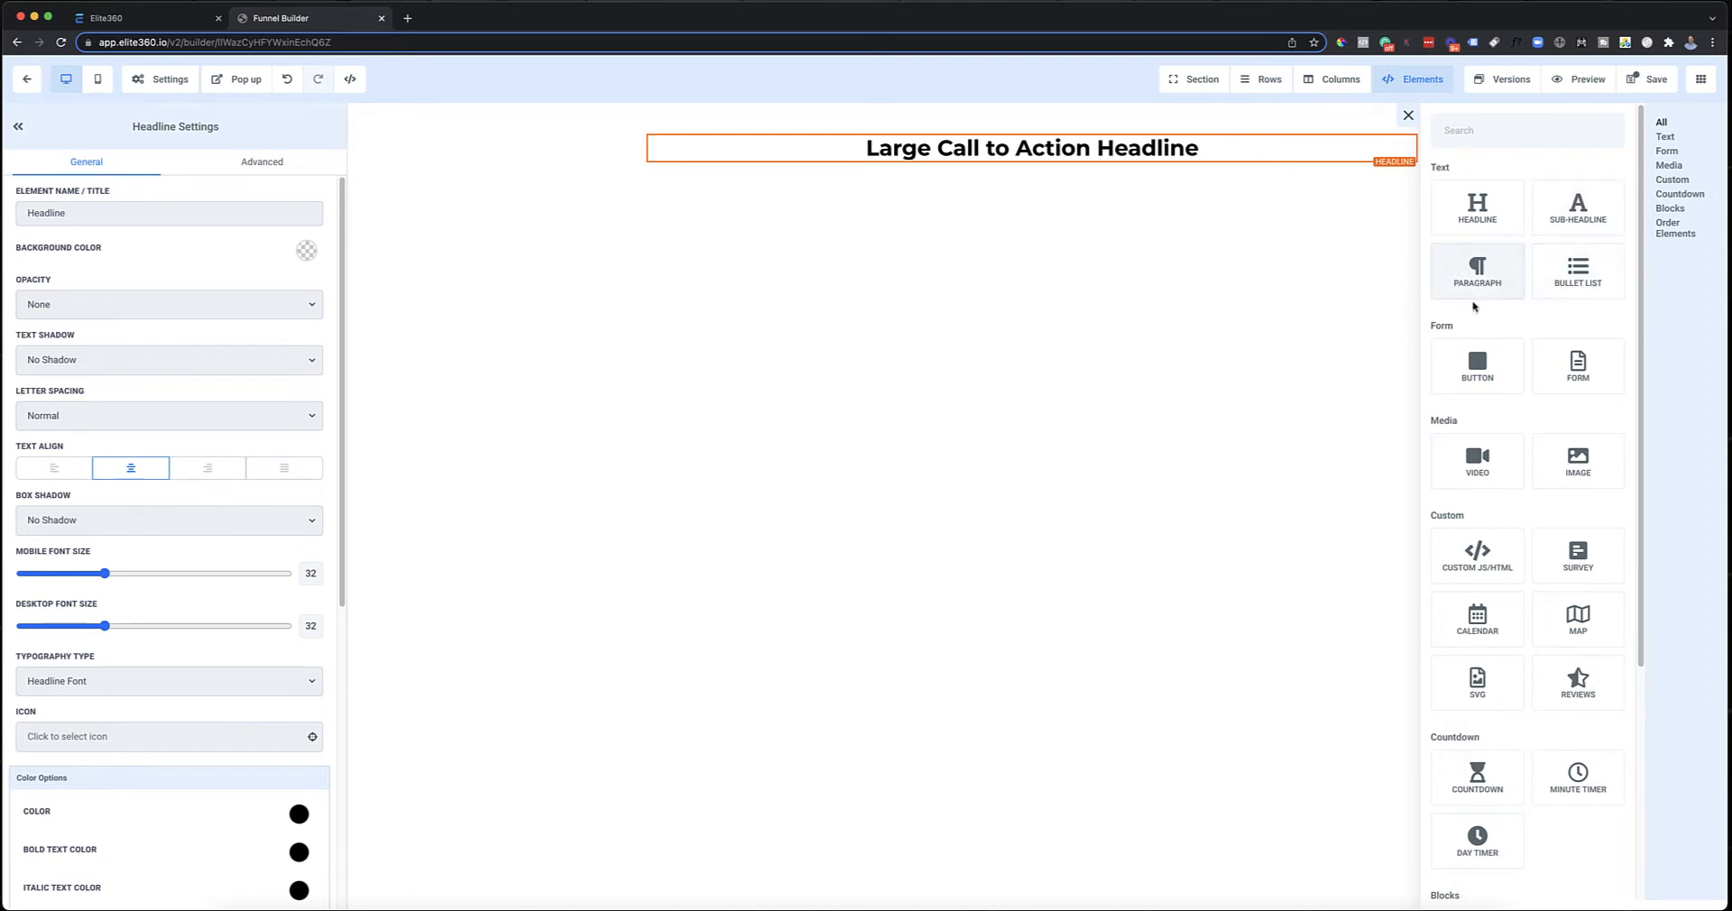
{"action": "scroll", "coordinate": [1578, 361], "scroll_direction": "down", "scroll_amount": 1}
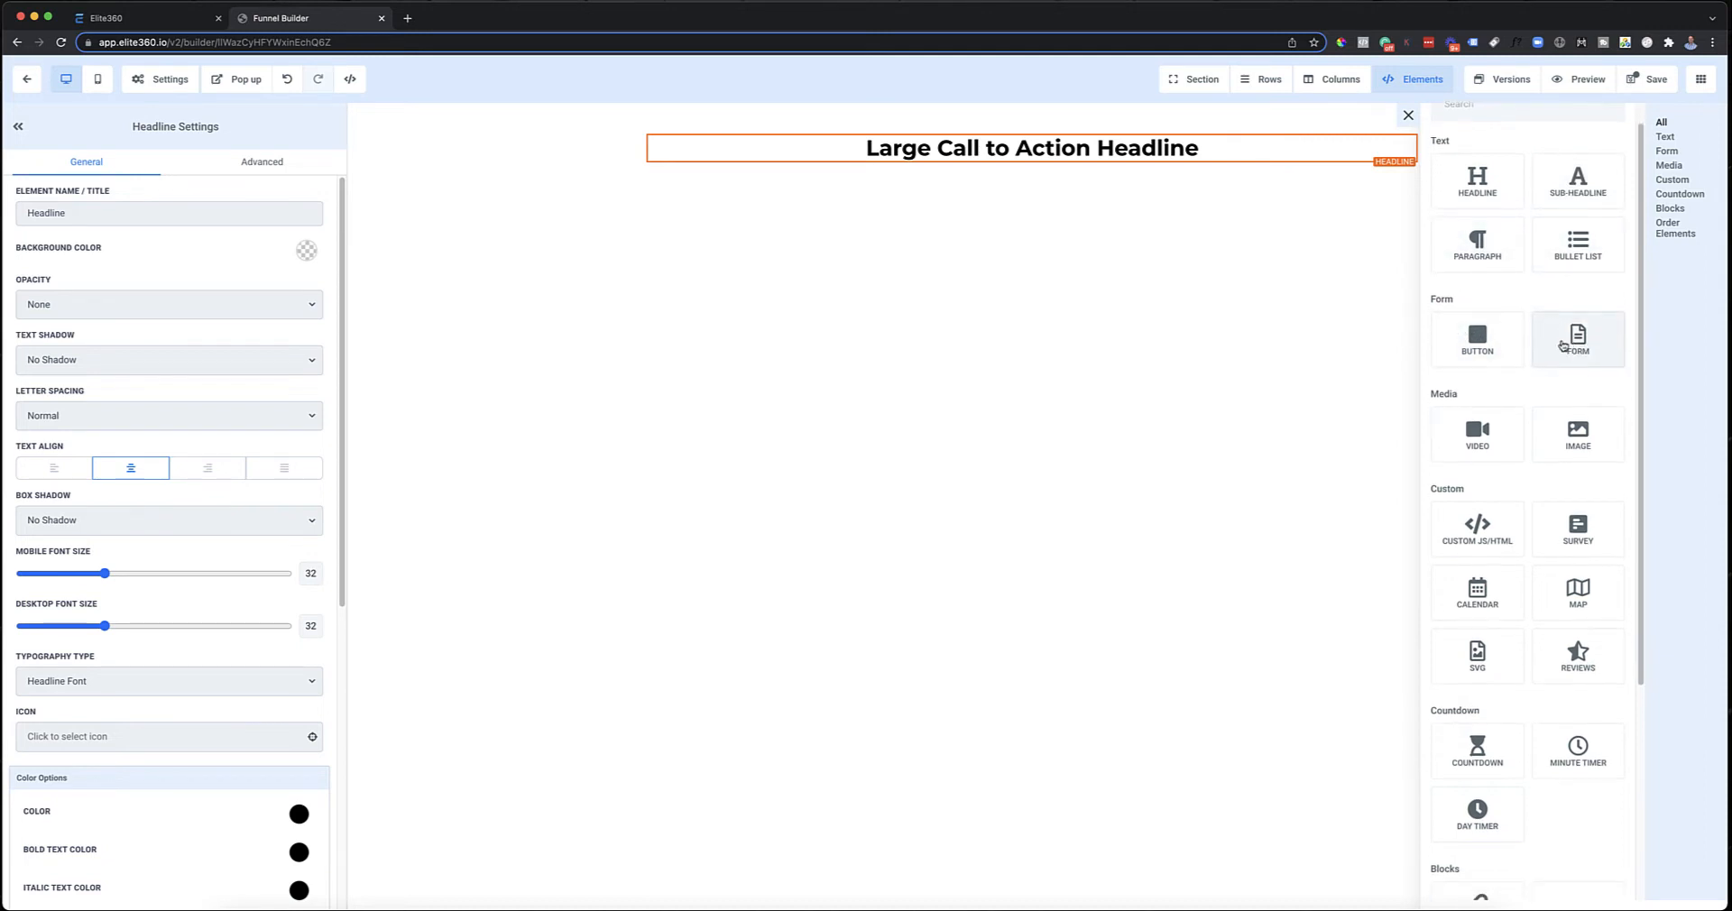
{"action": "scroll", "coordinate": [1523, 426], "scroll_direction": "down", "scroll_amount": 3}
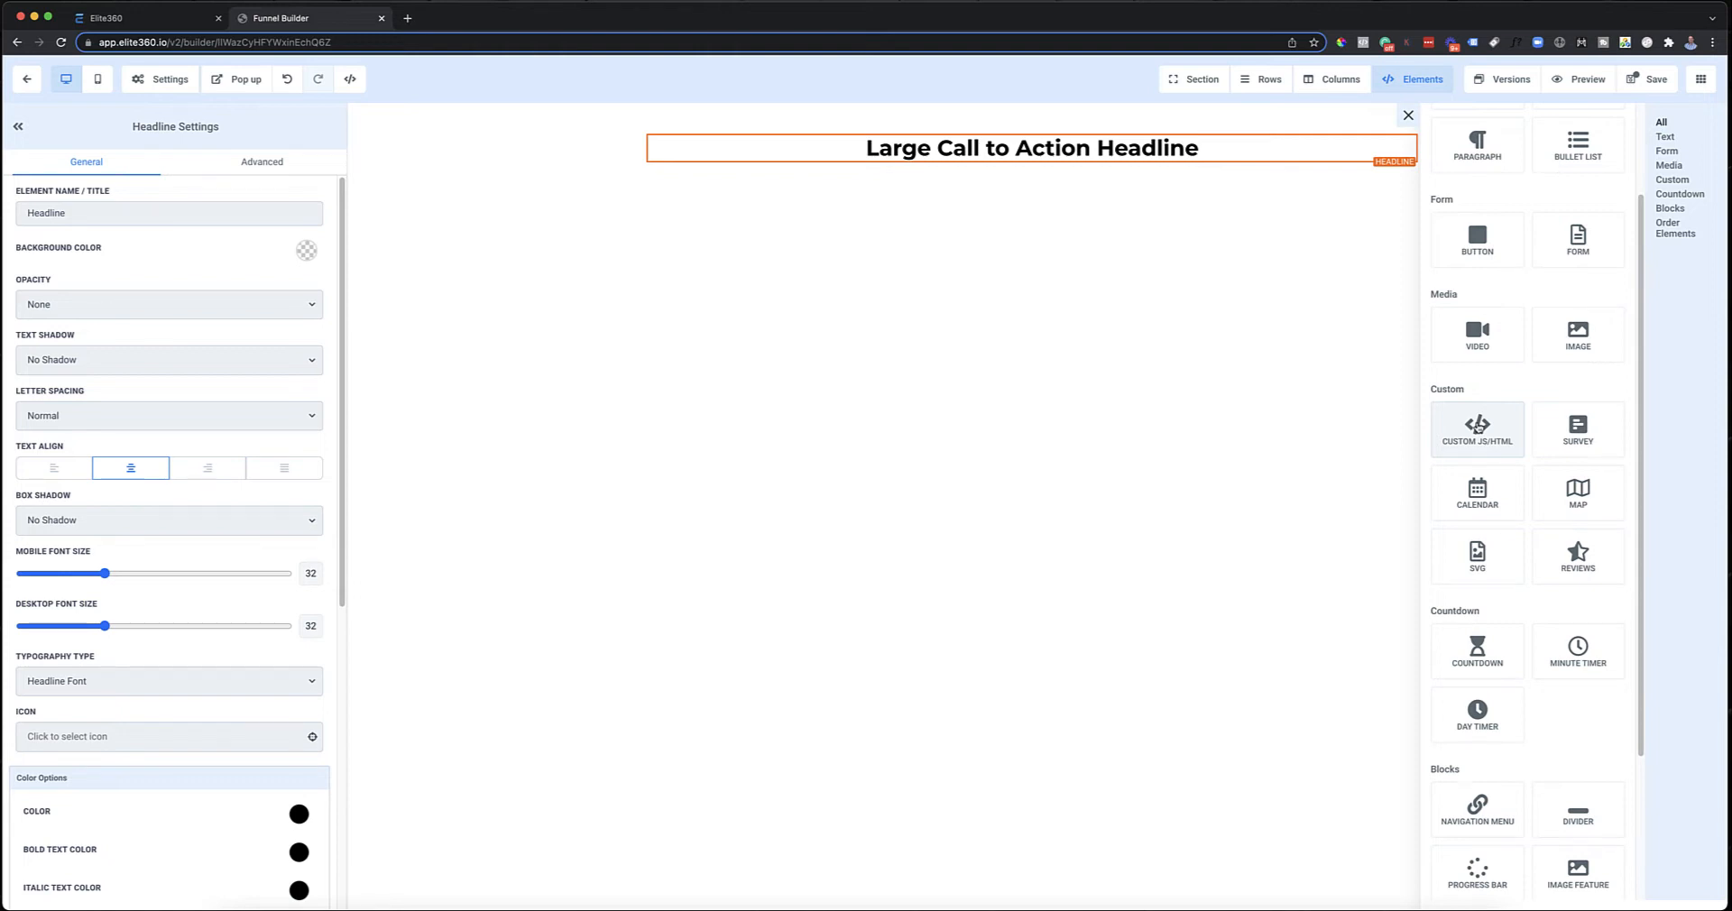
{"action": "scroll", "coordinate": [1478, 492], "scroll_direction": "down", "scroll_amount": 3}
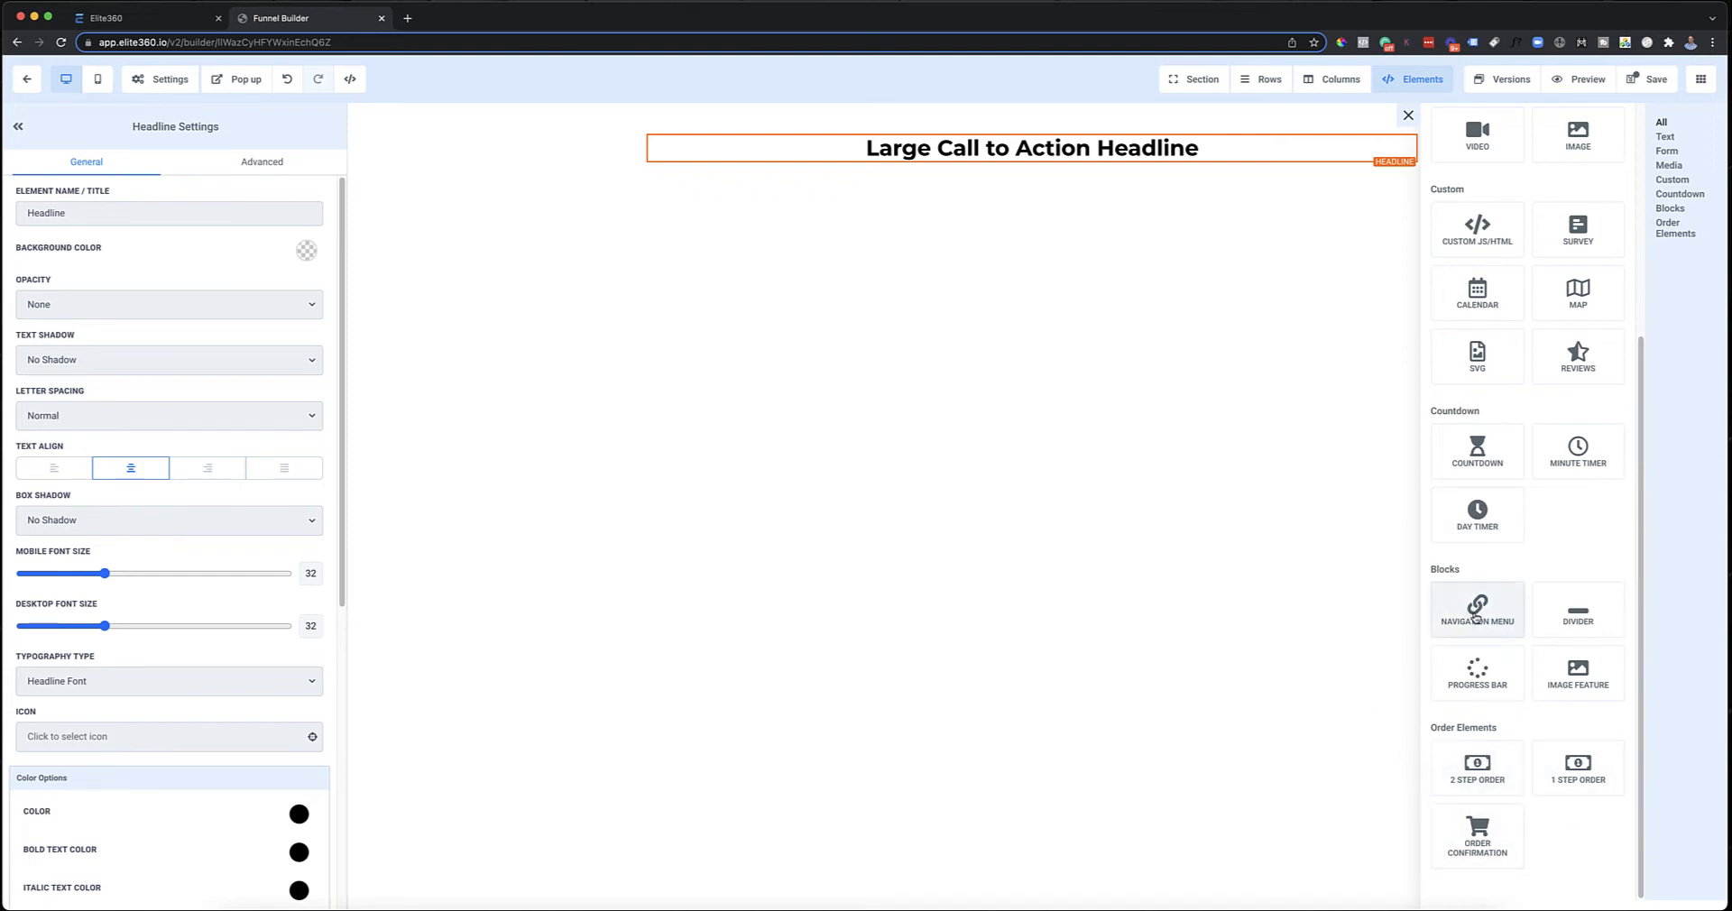
{"action": "left_click", "coordinate": [1091, 246]}
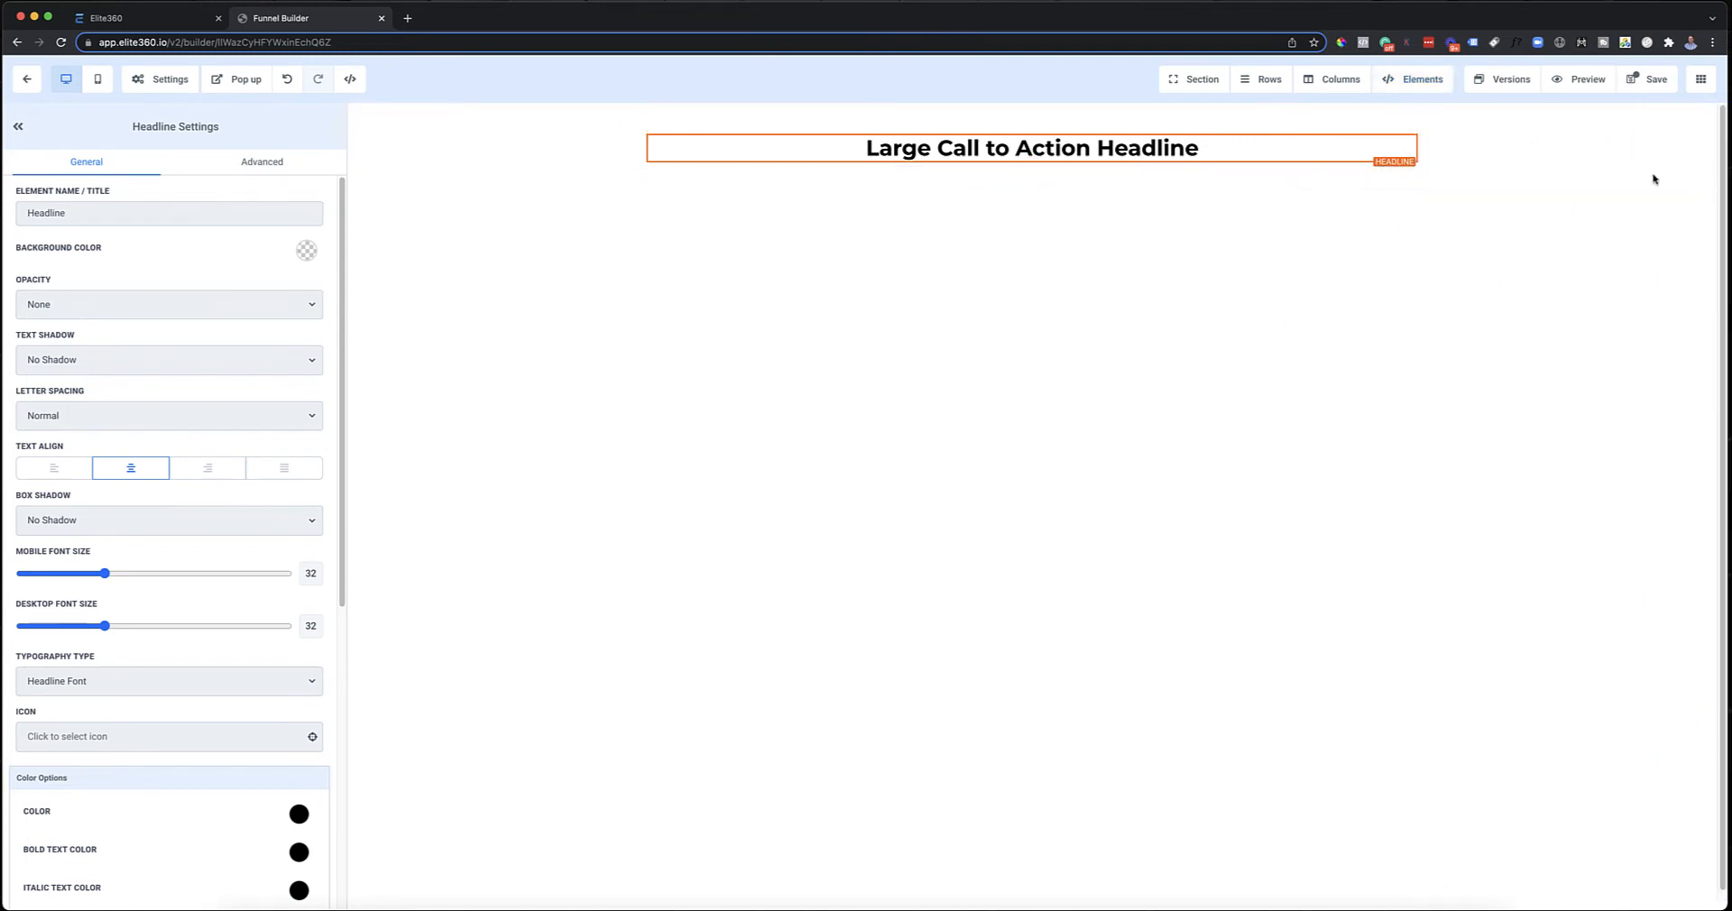
View the settings of the section and of the 1st column around the headline, ending on the section
{"action": "left_click", "coordinate": [1640, 144]}
{"action": "left_click_drag", "start_coordinate": [222, 130], "coordinate": [125, 128]}
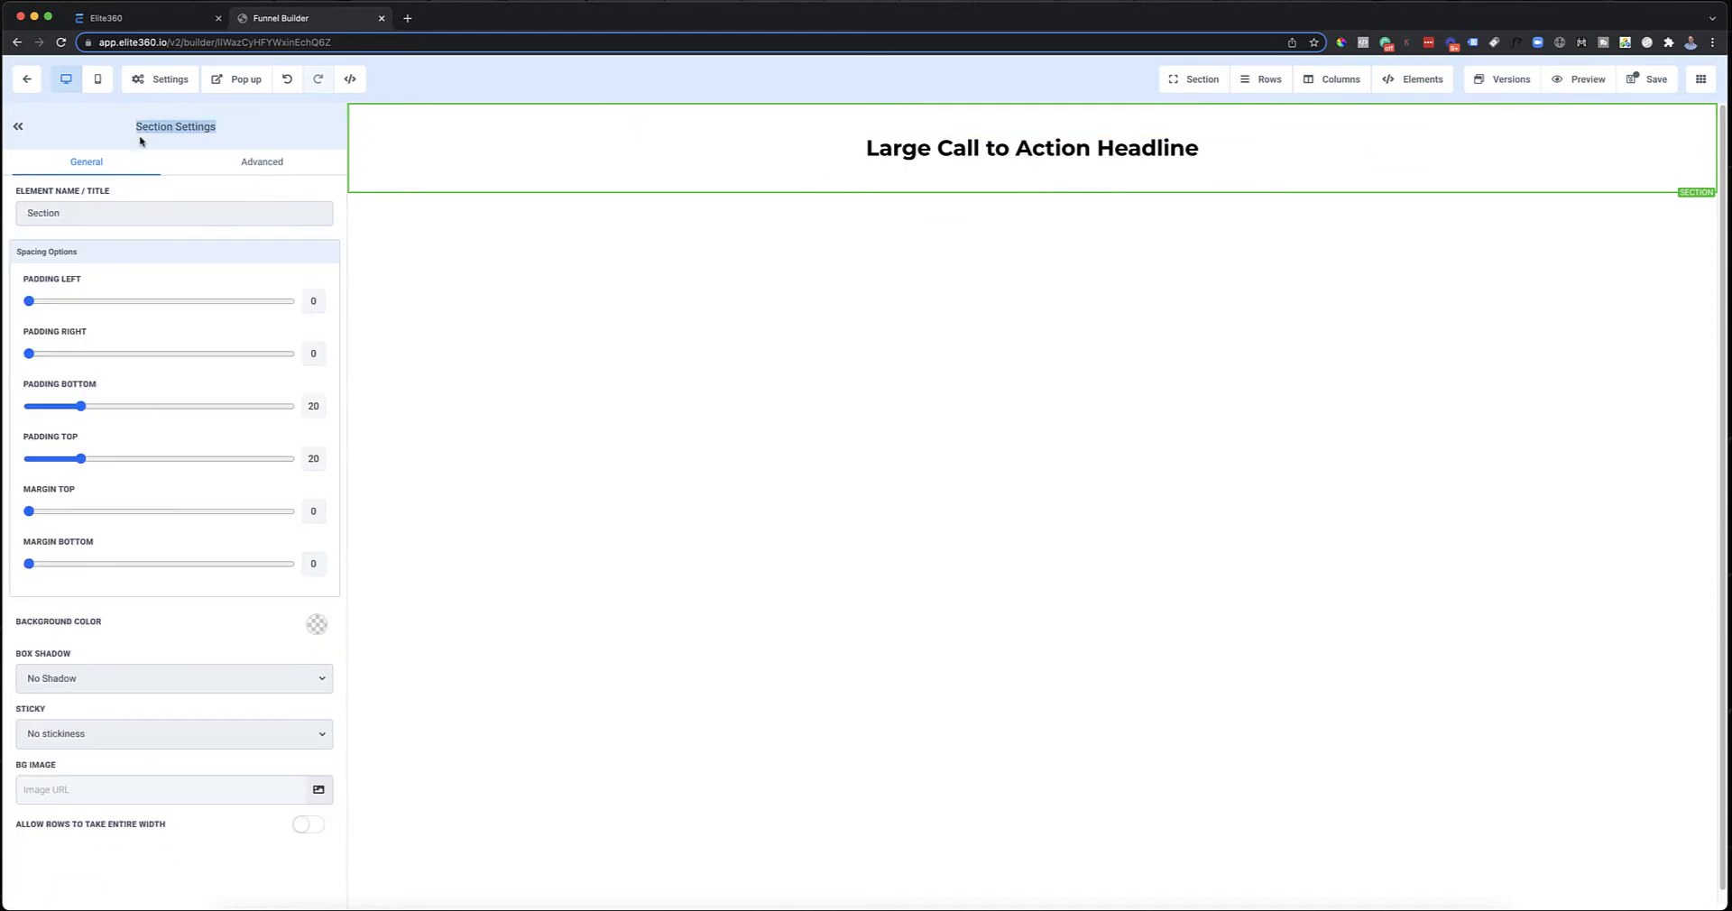
{"action": "left_click", "coordinate": [1413, 170]}
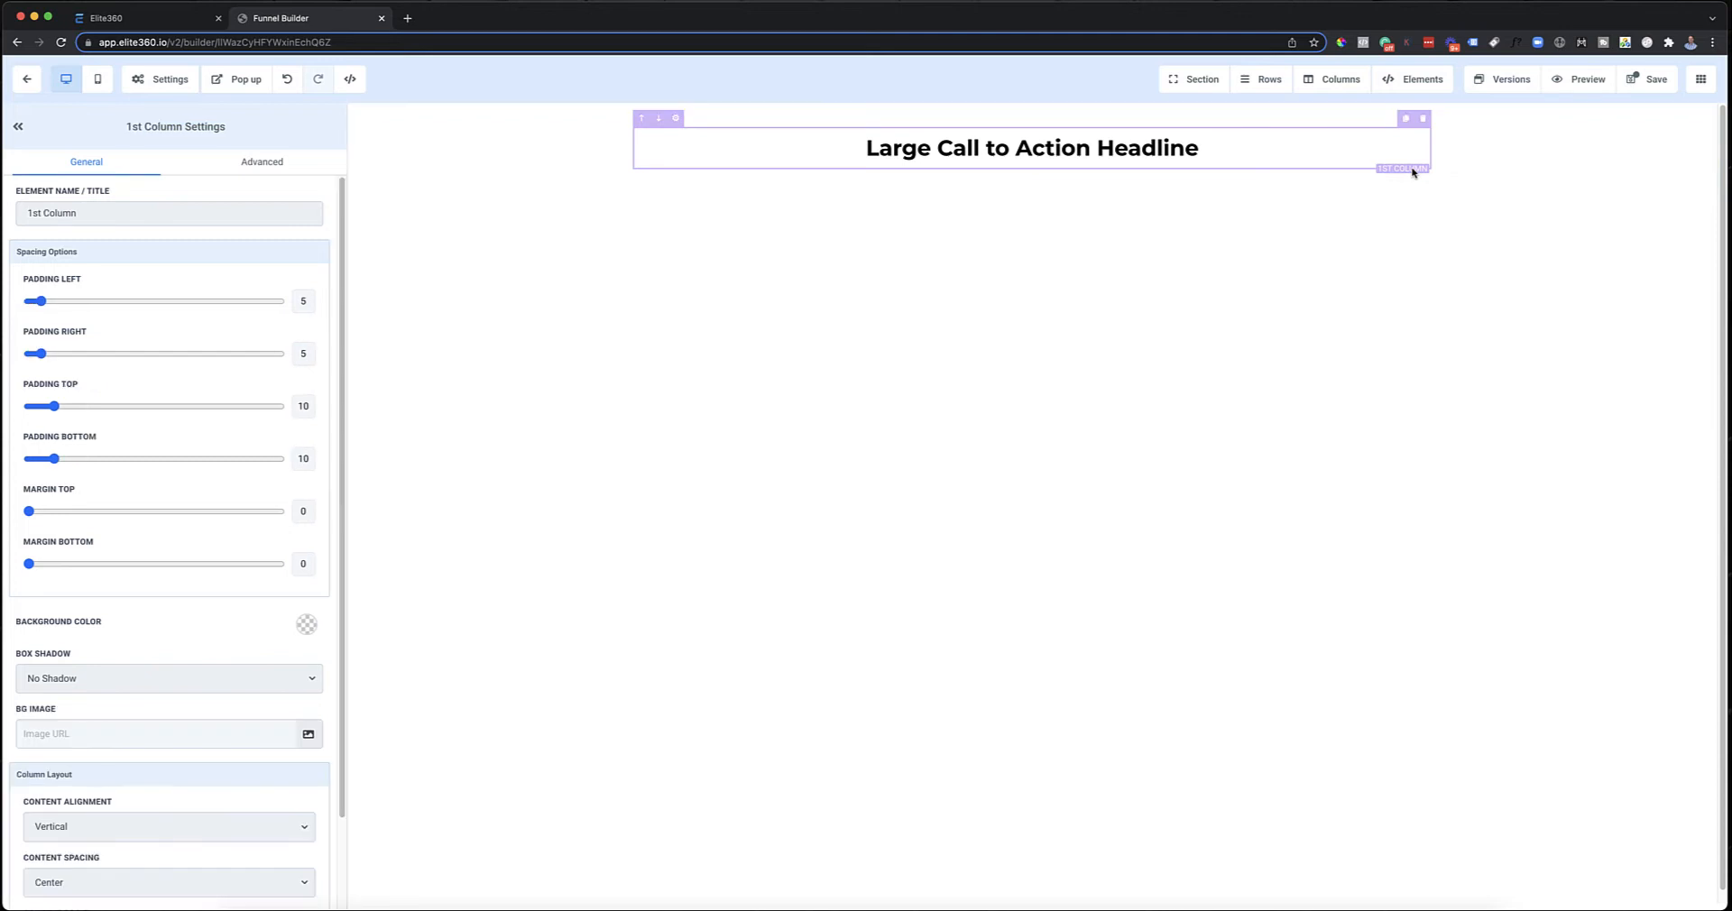
{"action": "left_click", "coordinate": [1448, 169]}
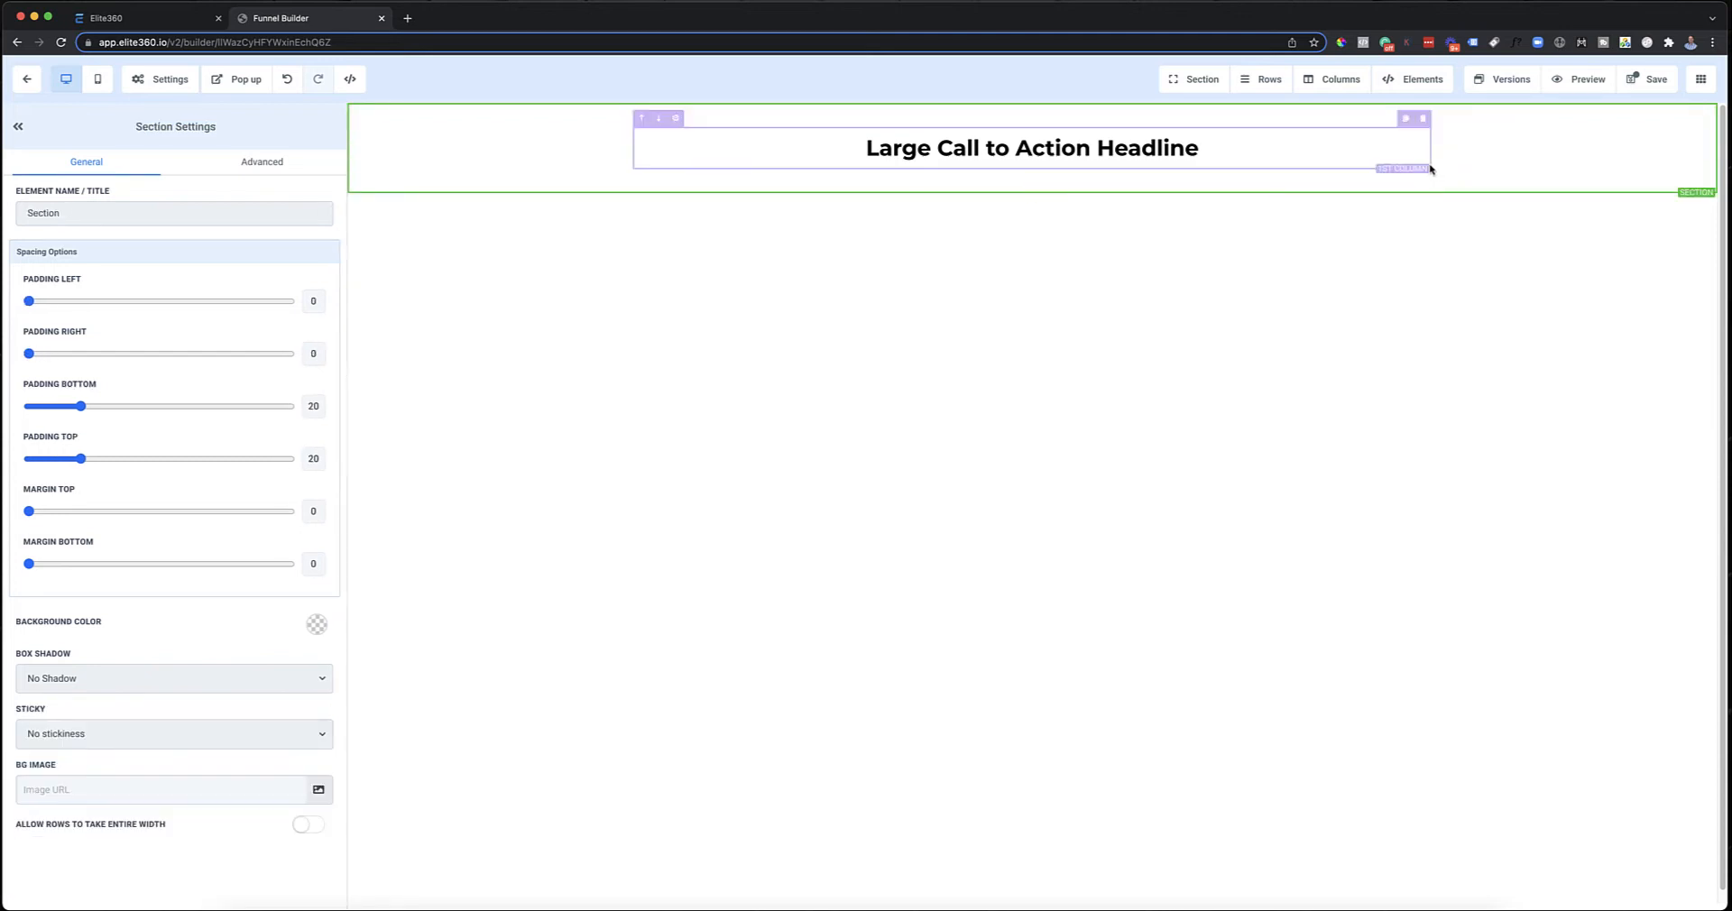
Try out the 1-column row's top padding, leave it at 15, and show the headline's settings
{"action": "left_click", "coordinate": [1345, 126]}
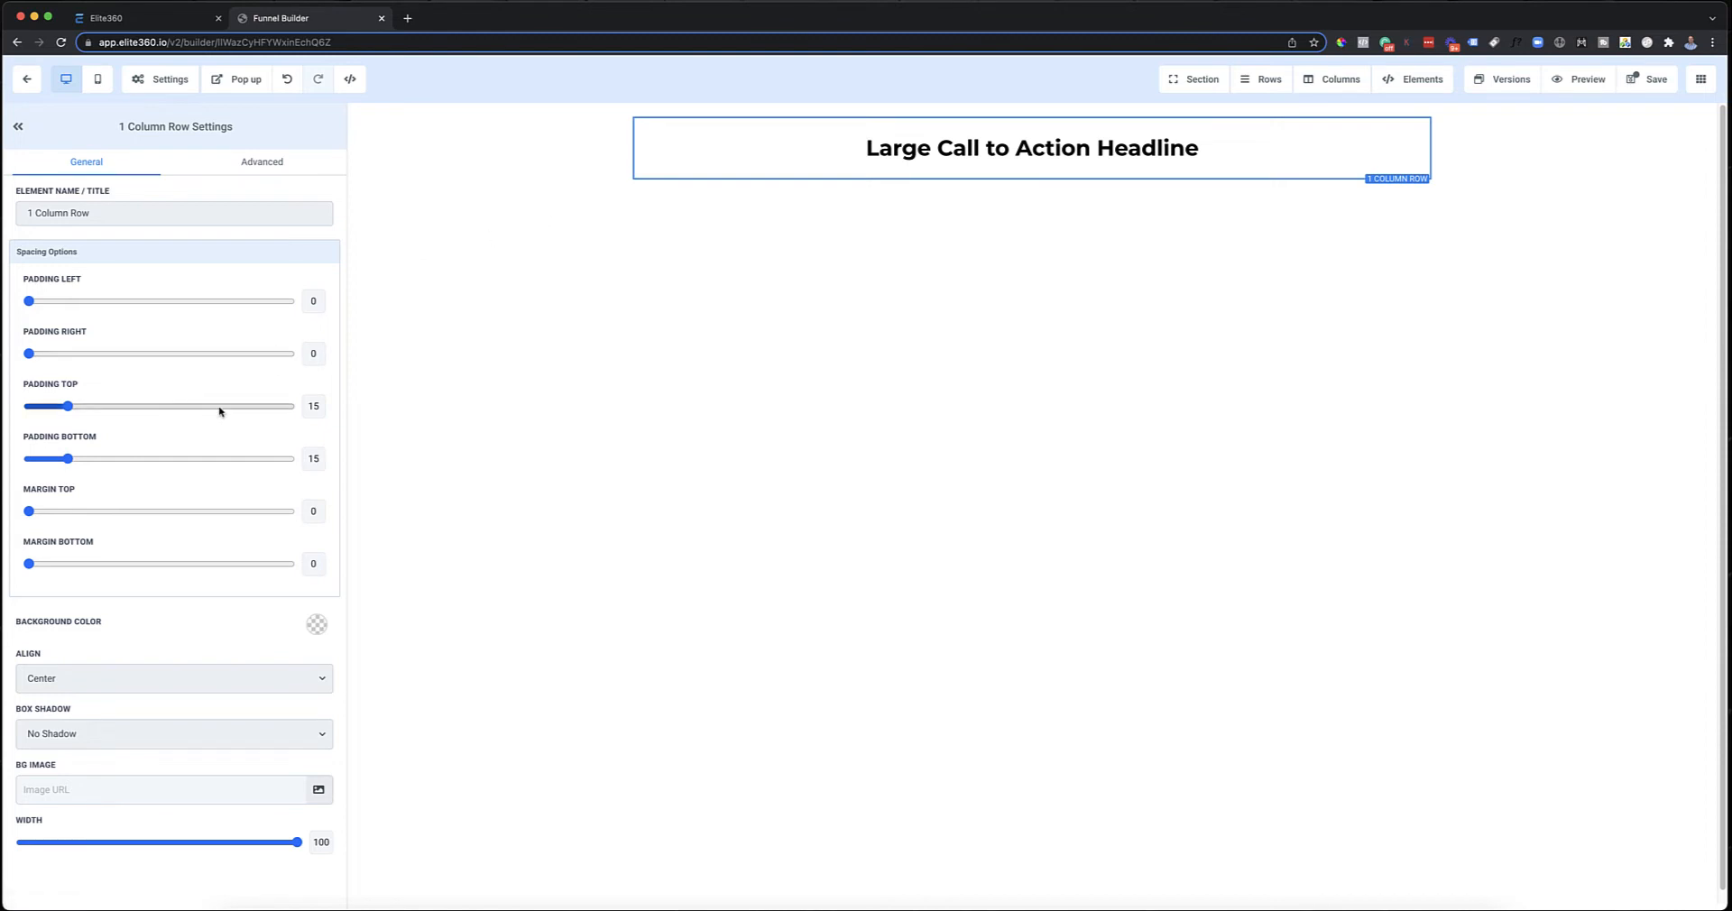
{"action": "mouse_move", "coordinate": [71, 407]}
{"action": "left_mouse_down"}
{"action": "mouse_move", "coordinate": [193, 406]}
{"action": "mouse_move", "coordinate": [69, 409]}
{"action": "left_mouse_up"}
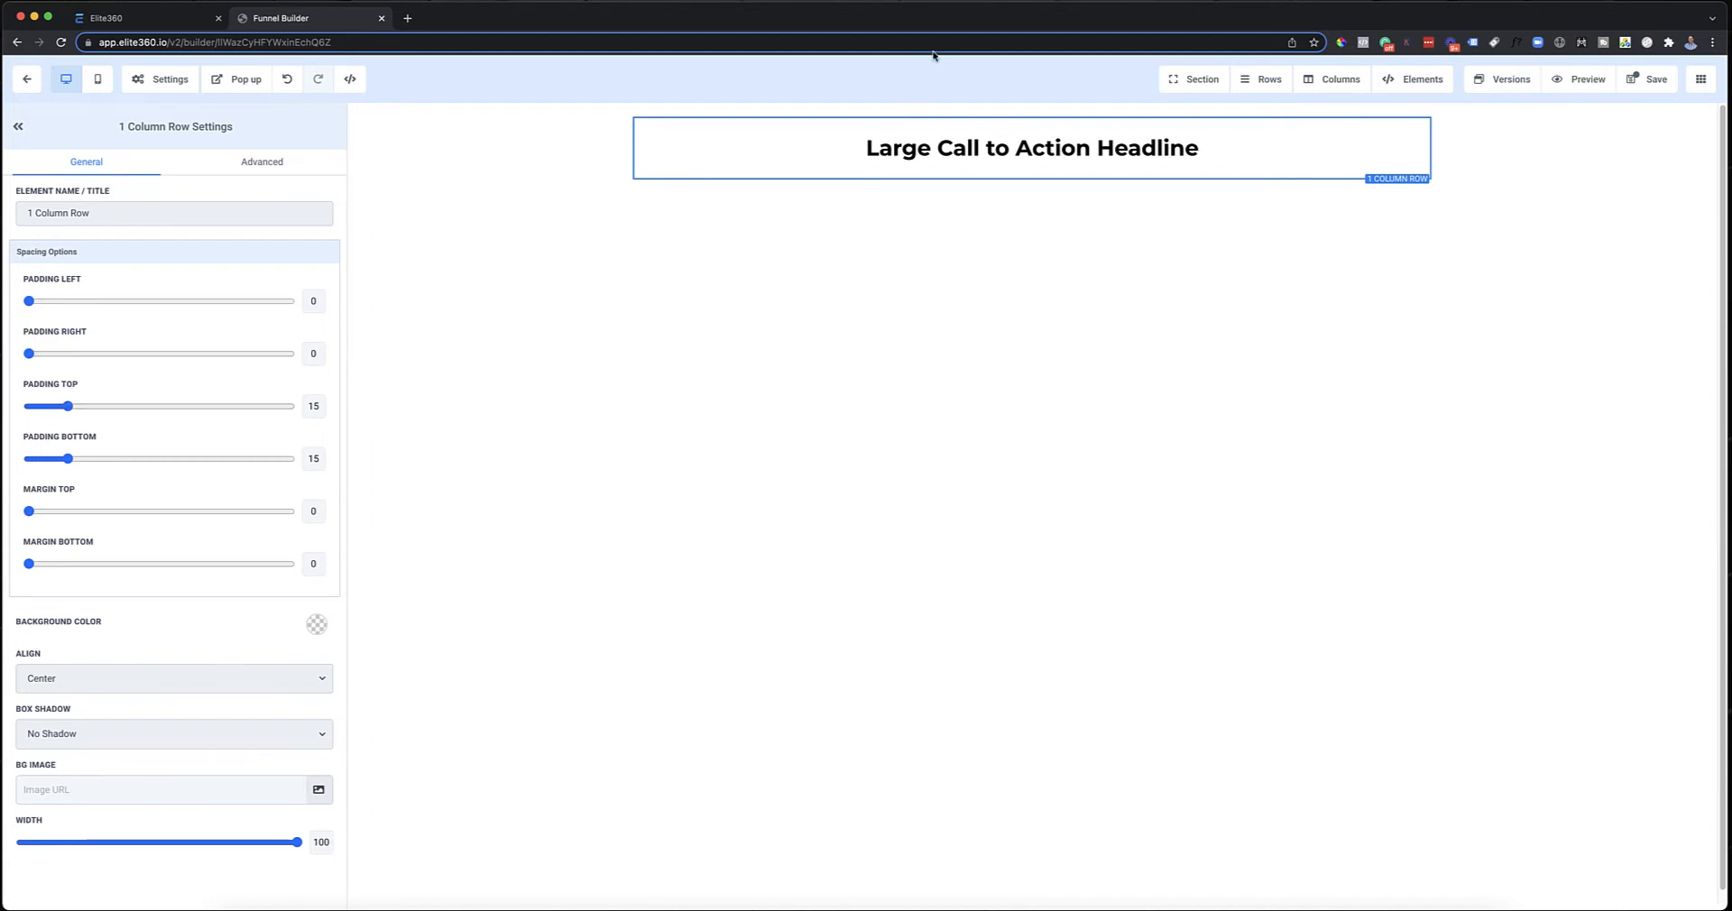
{"action": "left_click", "coordinate": [1081, 145]}
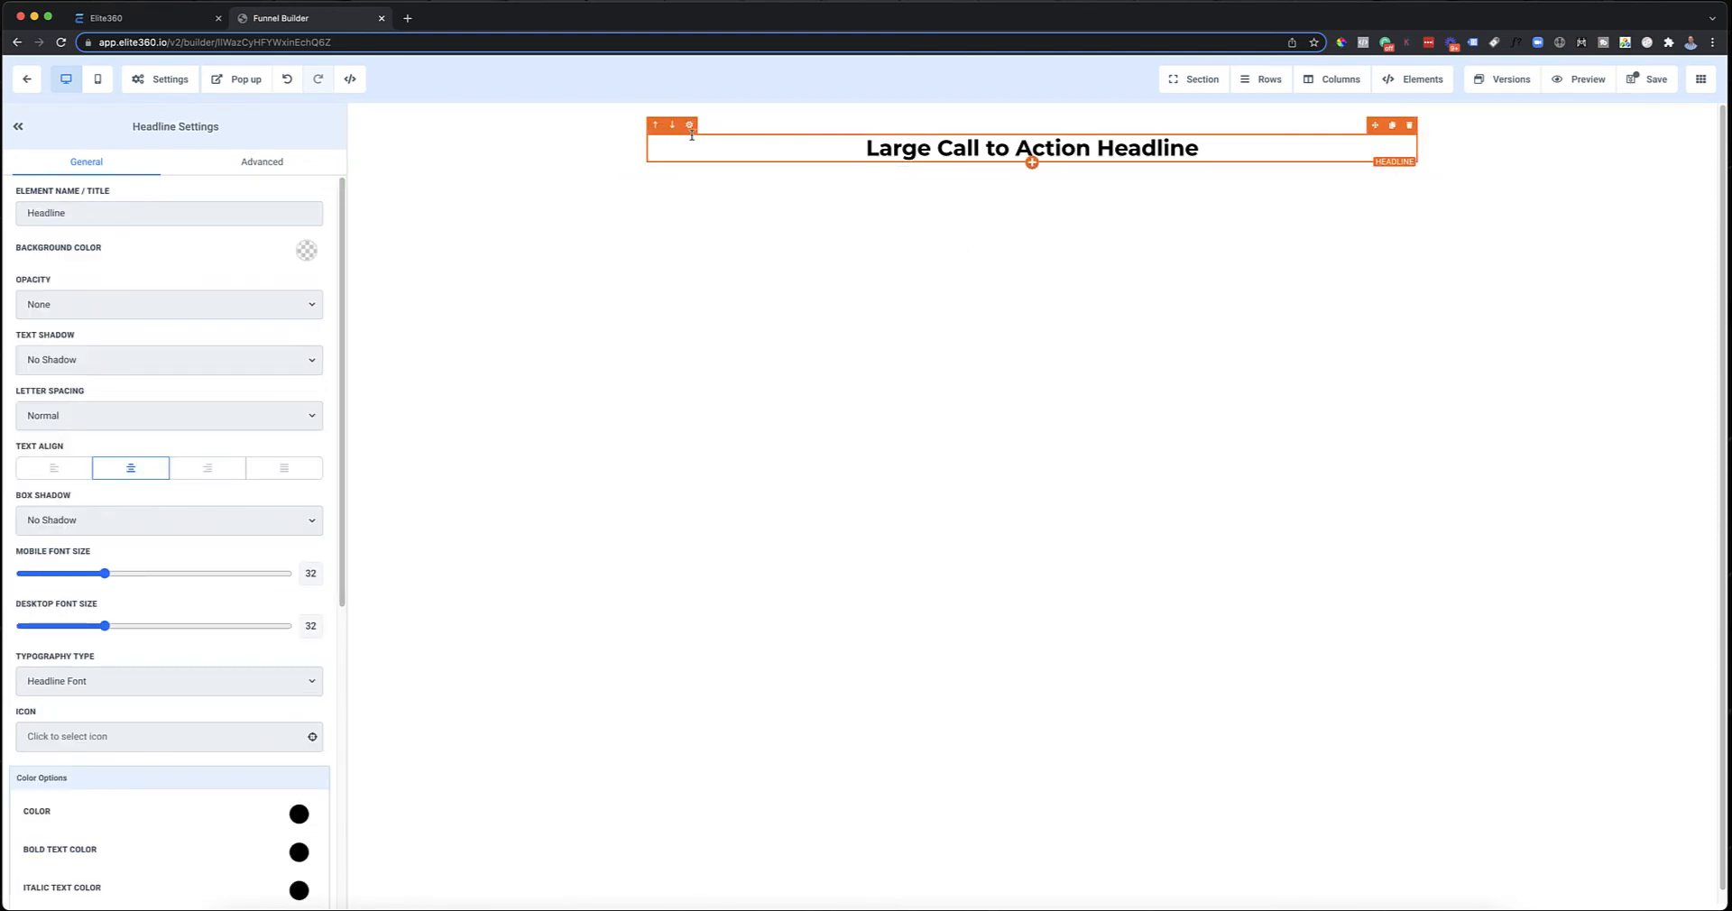
Rename the headline element as "Main Header Headline" and set its desktop font size to 50
{"action": "double_click", "coordinate": [120, 213]}
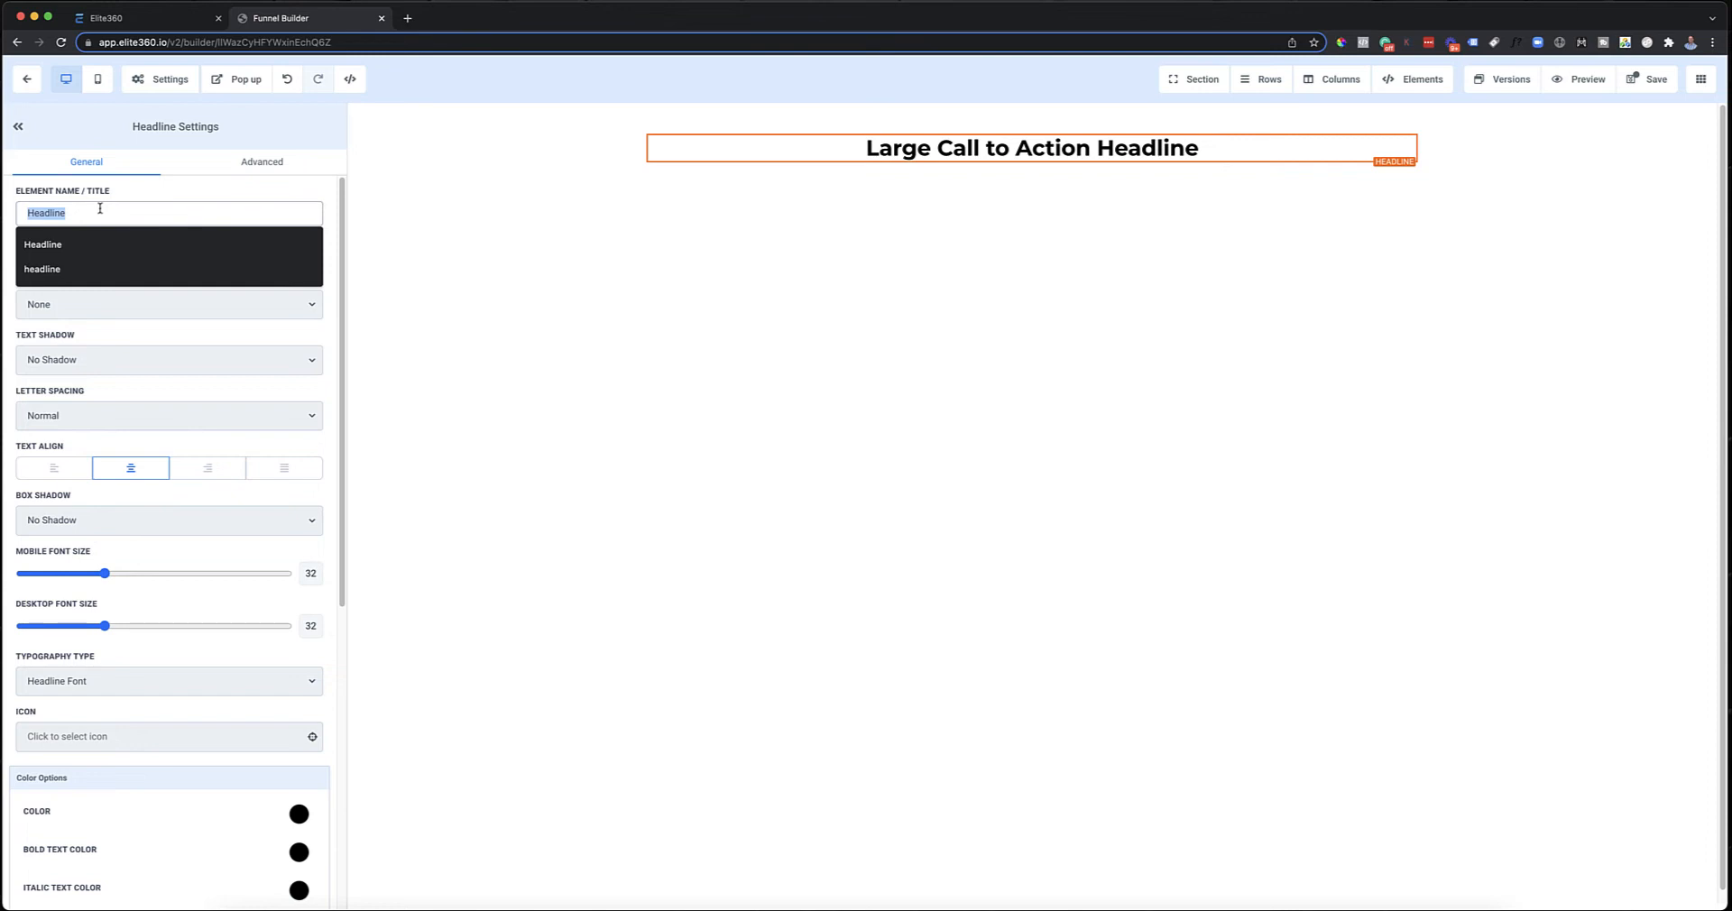
{"action": "type", "text": "Ma"}
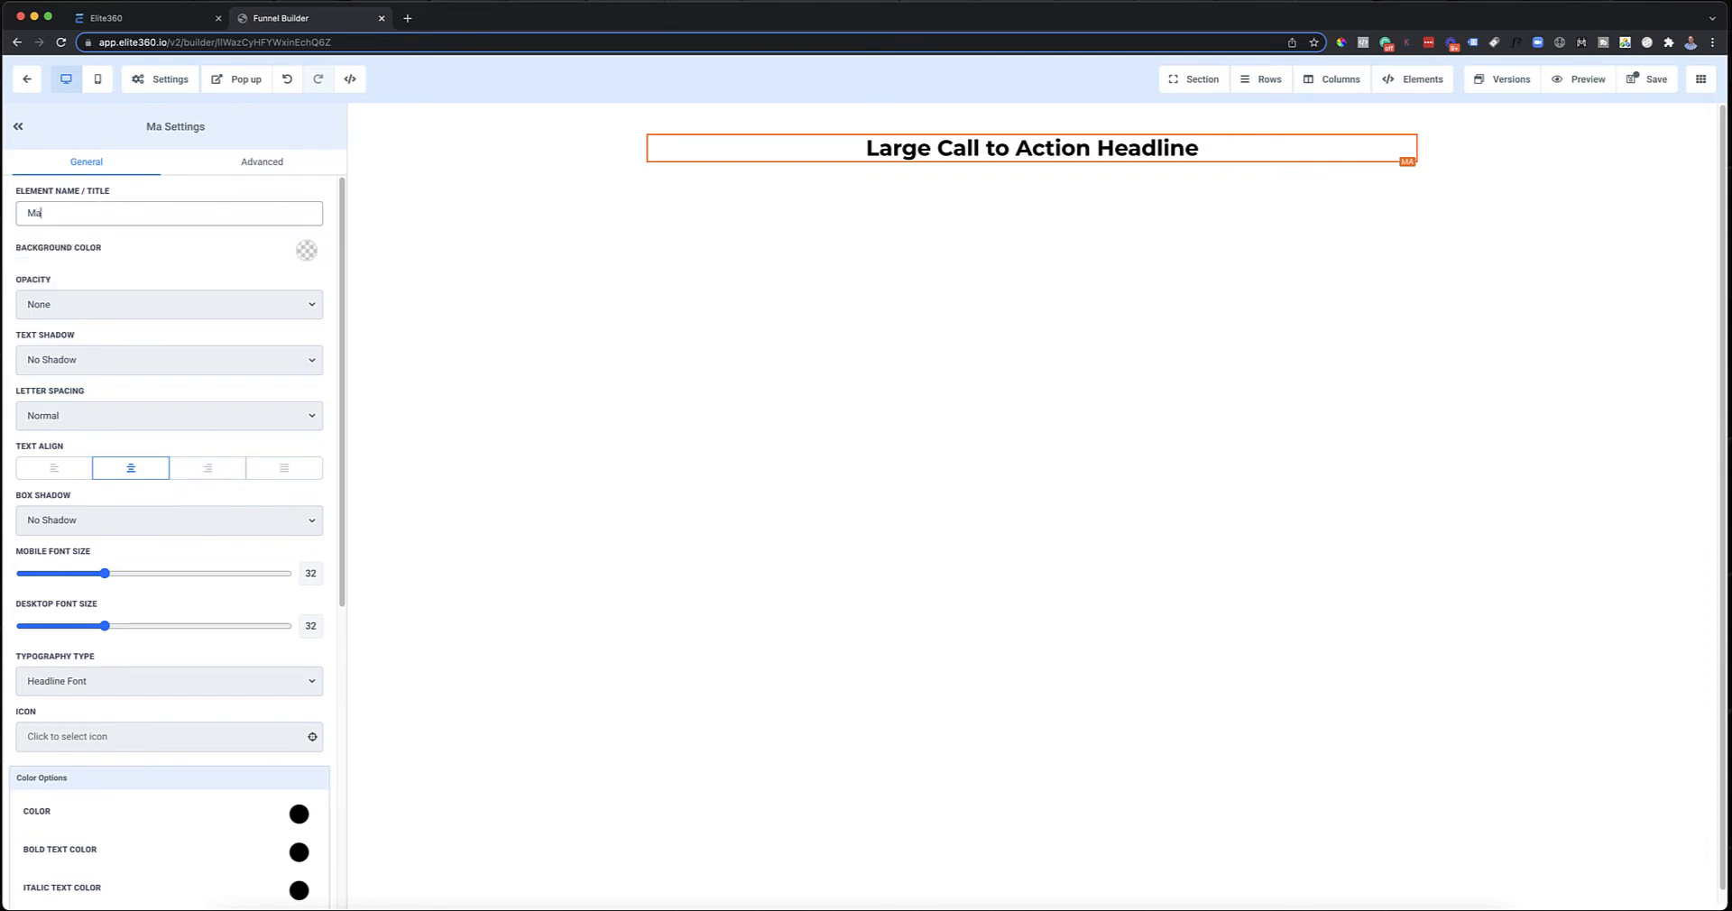
{"action": "type", "text": "in Header Headline"}
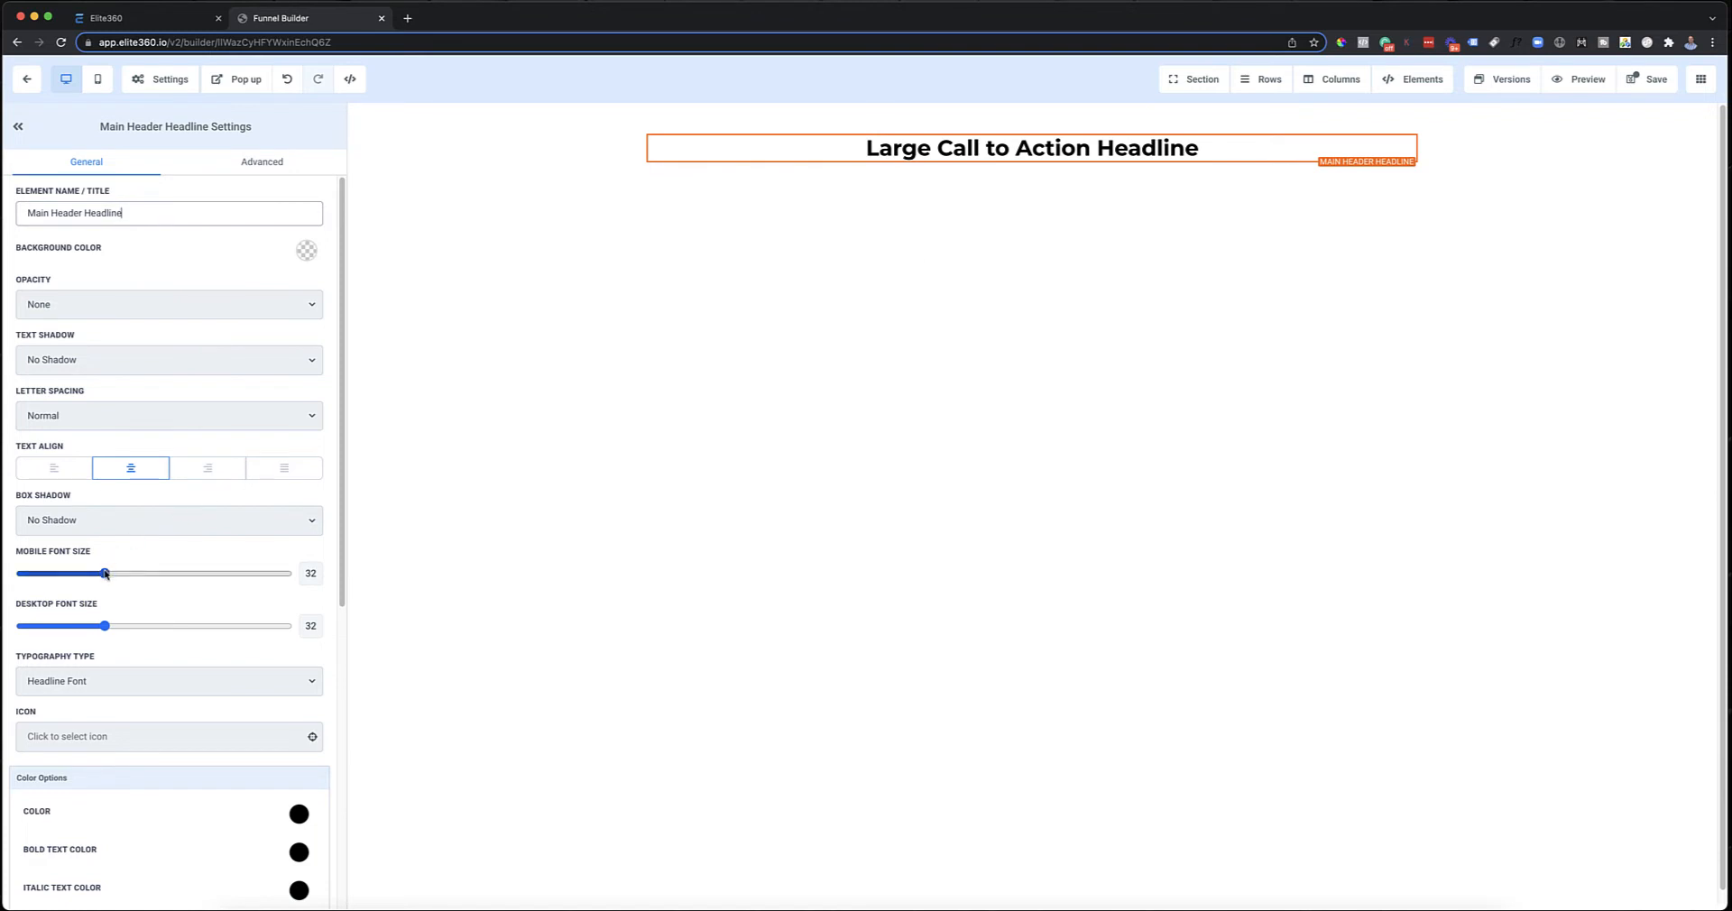
{"action": "left_click_drag", "start_coordinate": [105, 627], "coordinate": [166, 625]}
Change the headline's typography type to Custom Font and choose Montserrat as its font family
{"action": "scroll", "coordinate": [230, 562], "scroll_direction": "down", "scroll_amount": 3}
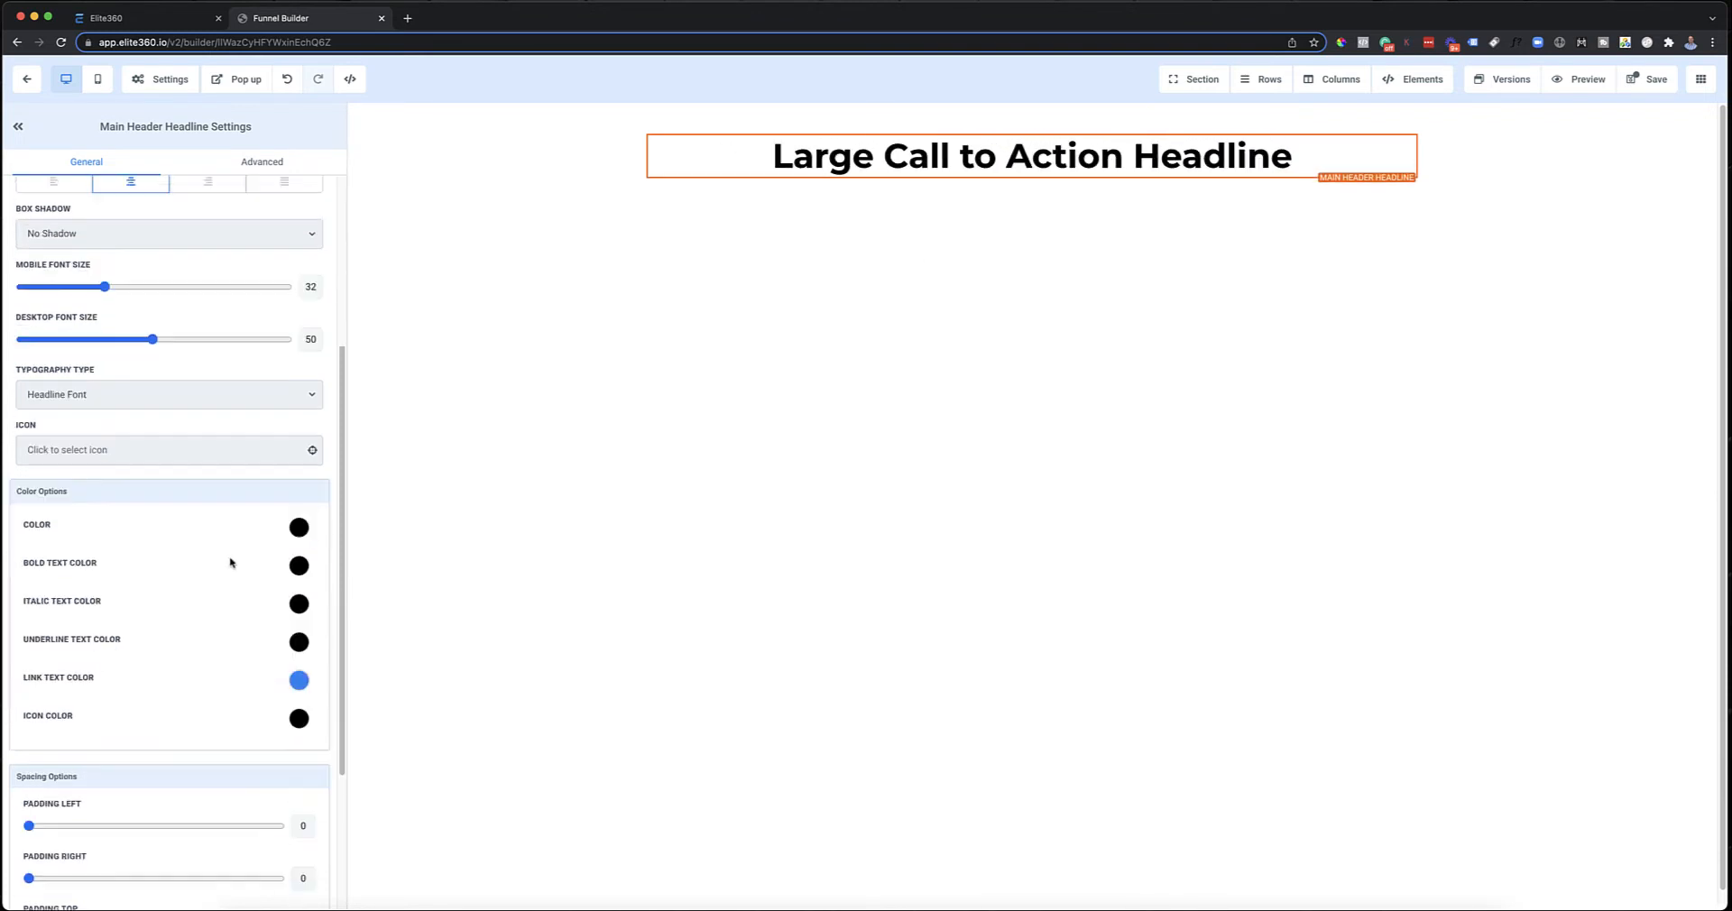
{"action": "left_click", "coordinate": [182, 398]}
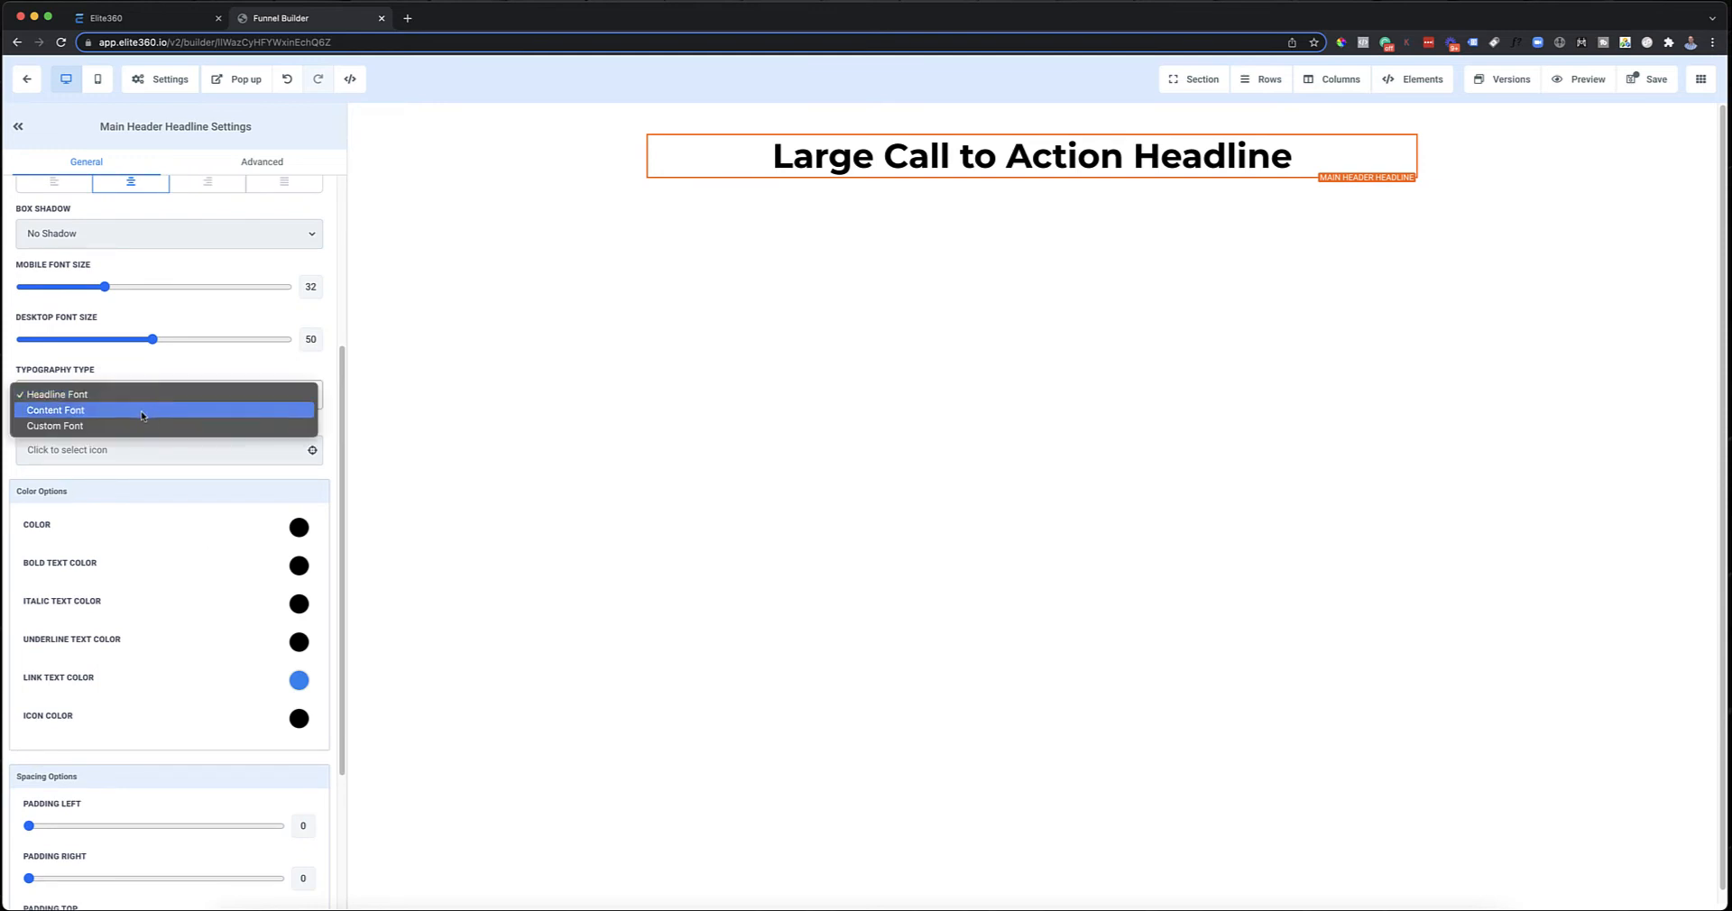
{"action": "key", "text": "Escape"}
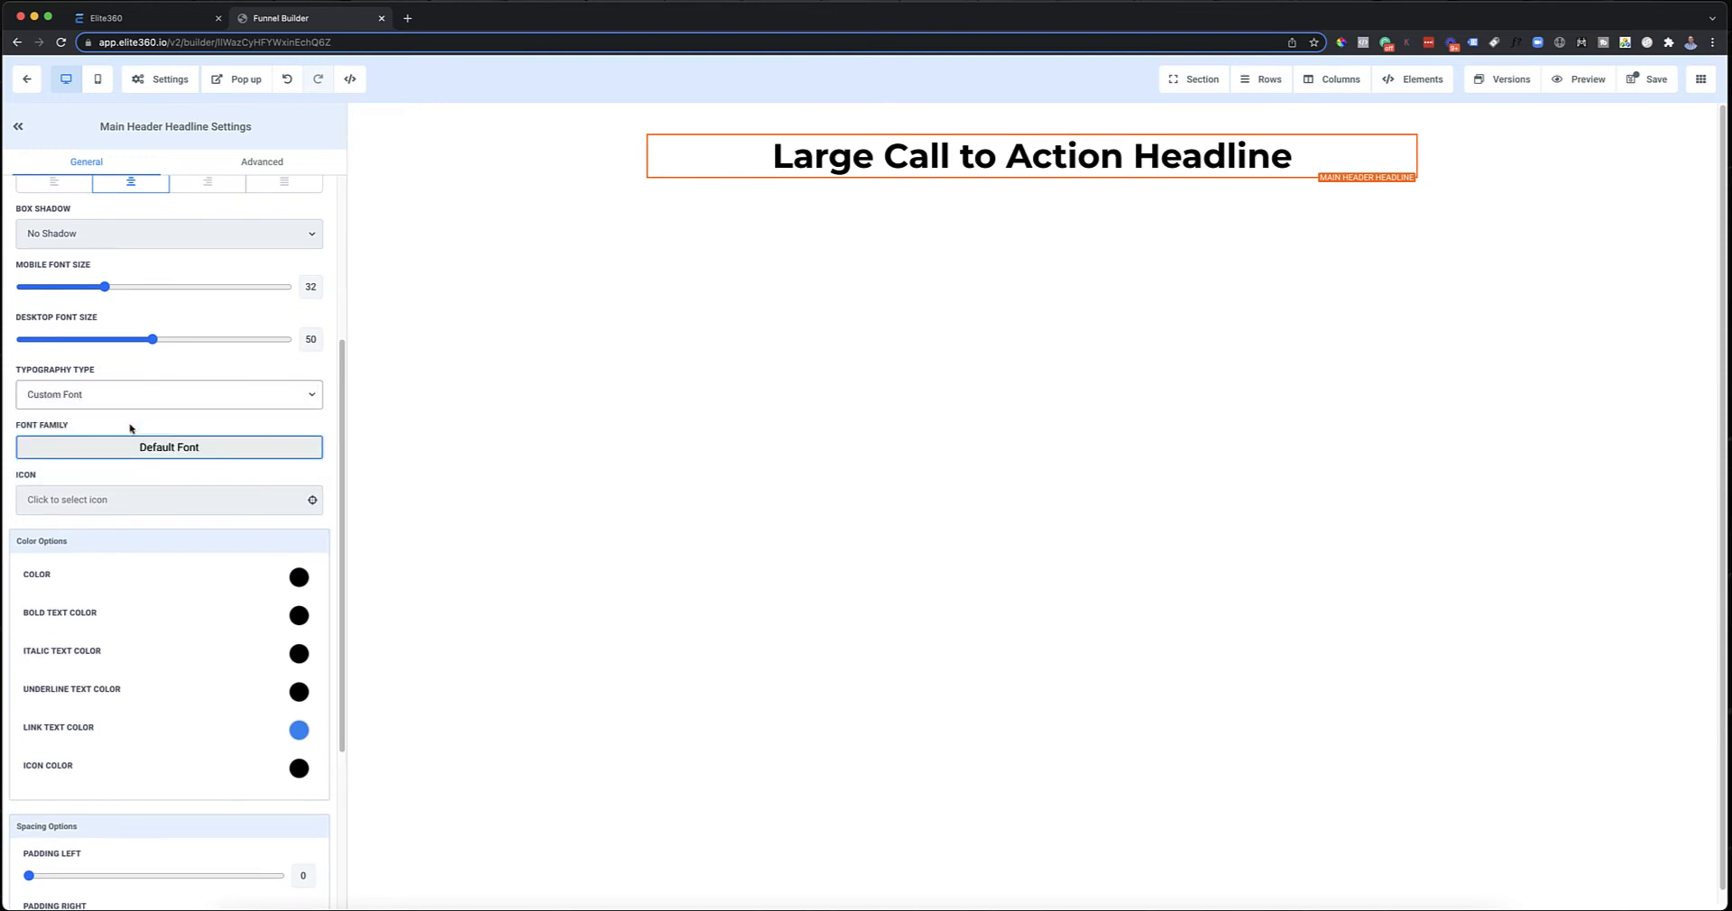
{"action": "left_click", "coordinate": [168, 451]}
{"action": "left_click", "coordinate": [116, 179]}
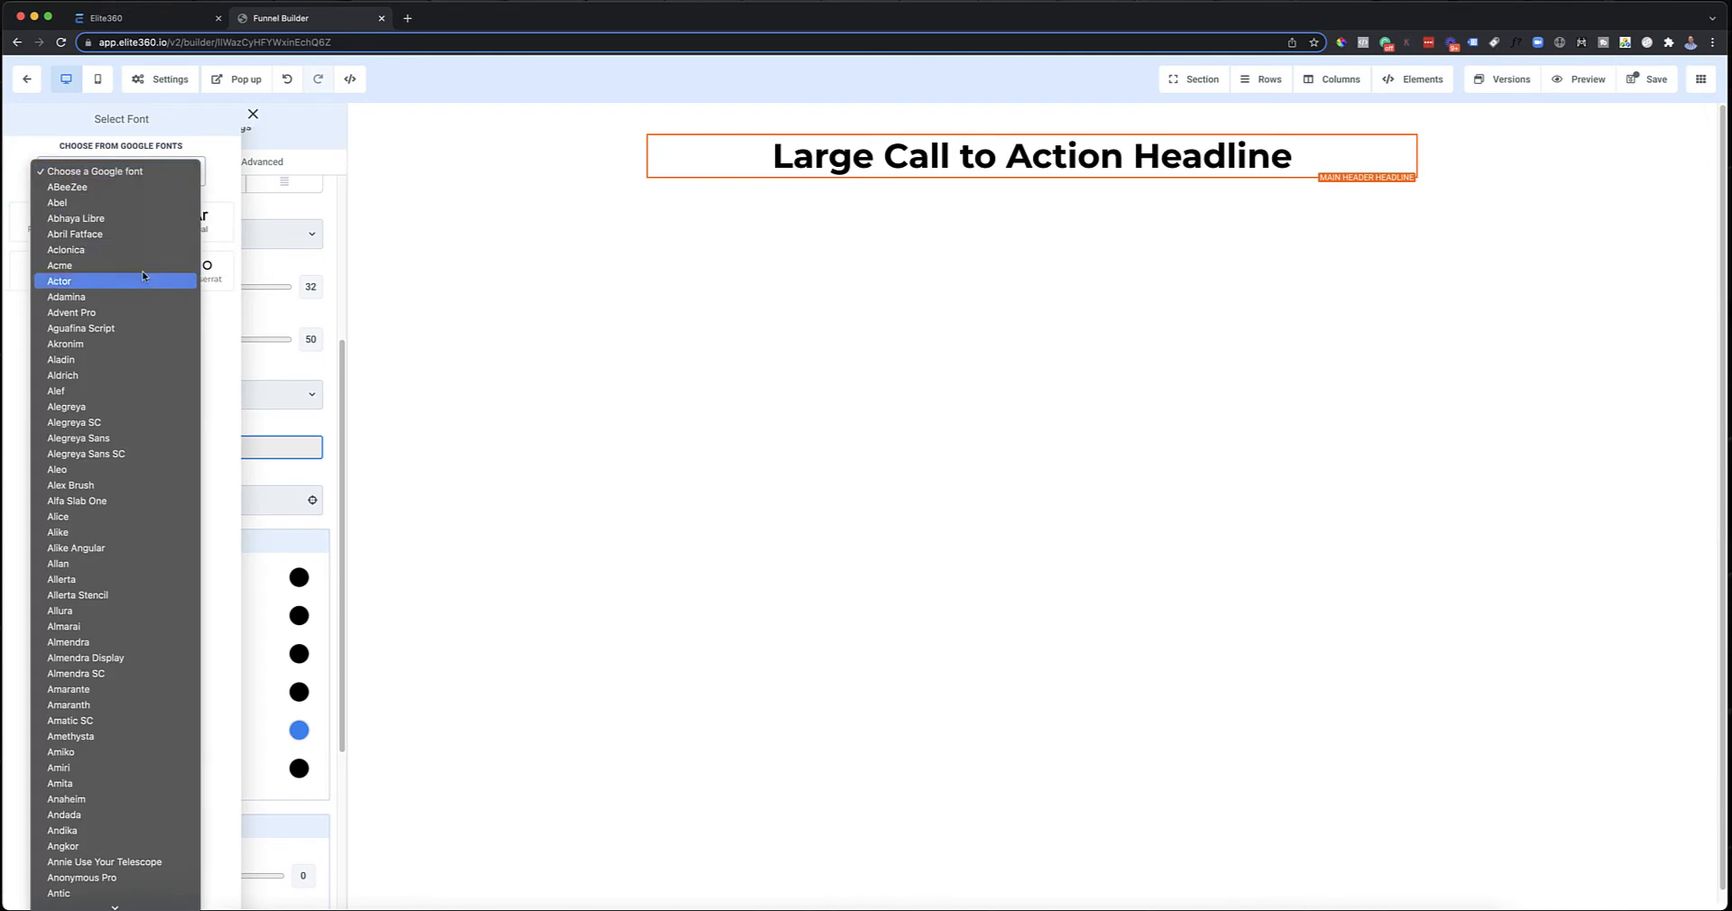
{"action": "scroll", "coordinate": [81, 325], "scroll_direction": "down", "scroll_amount": 15}
{"action": "left_click", "coordinate": [289, 321]}
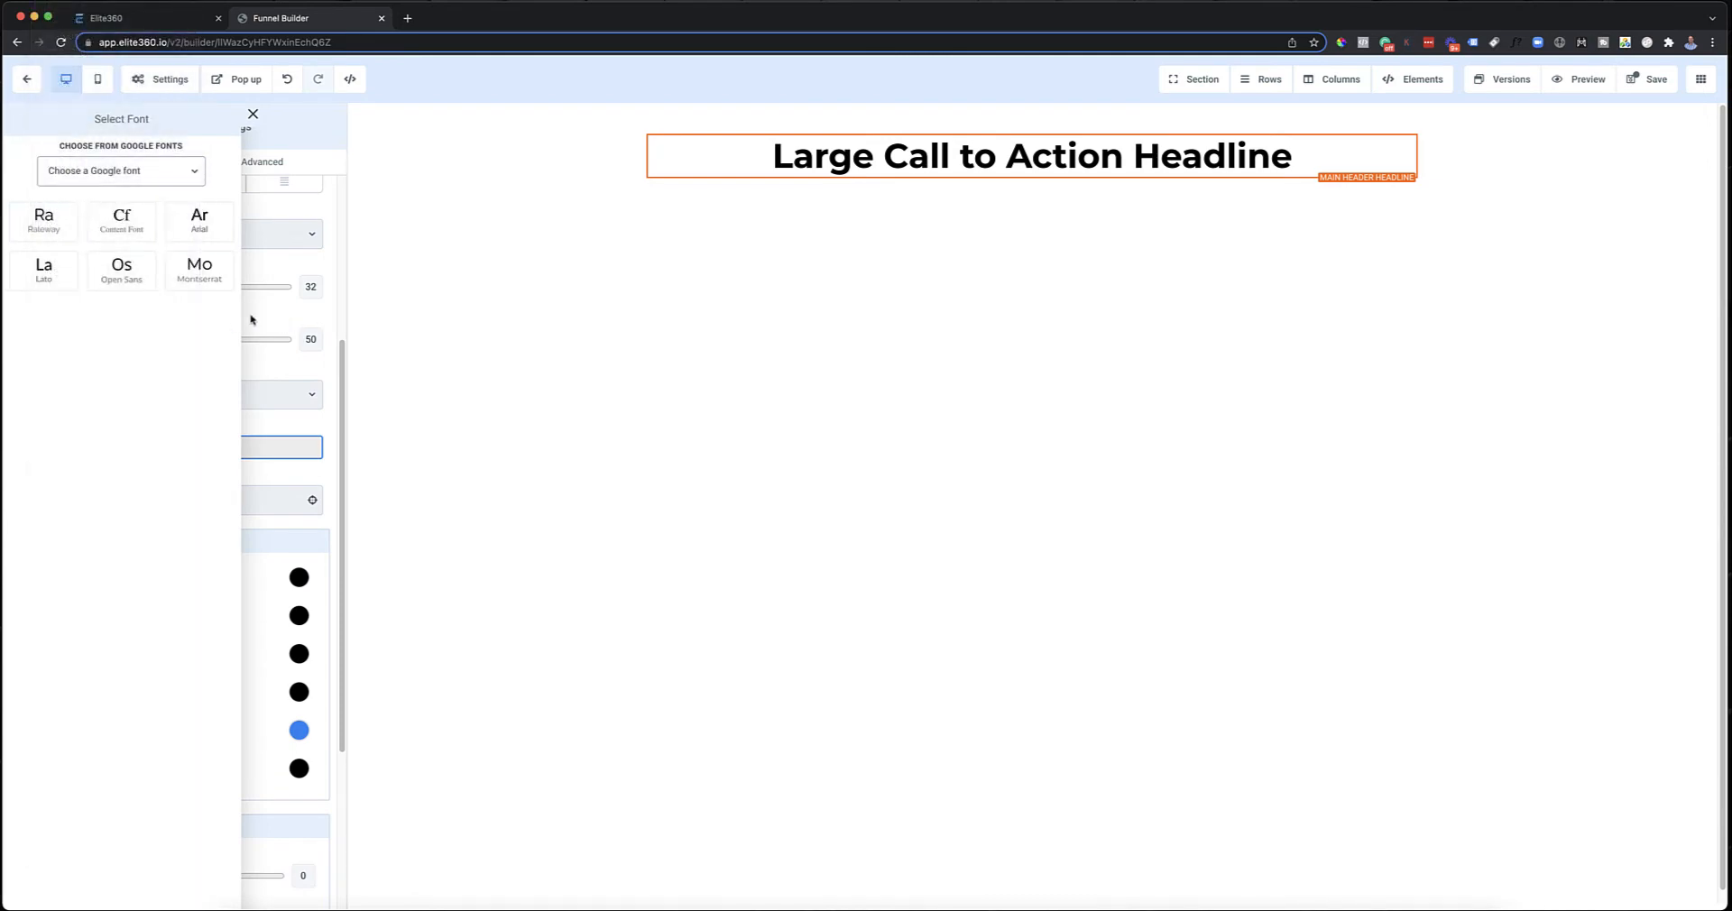
{"action": "left_click", "coordinate": [201, 272]}
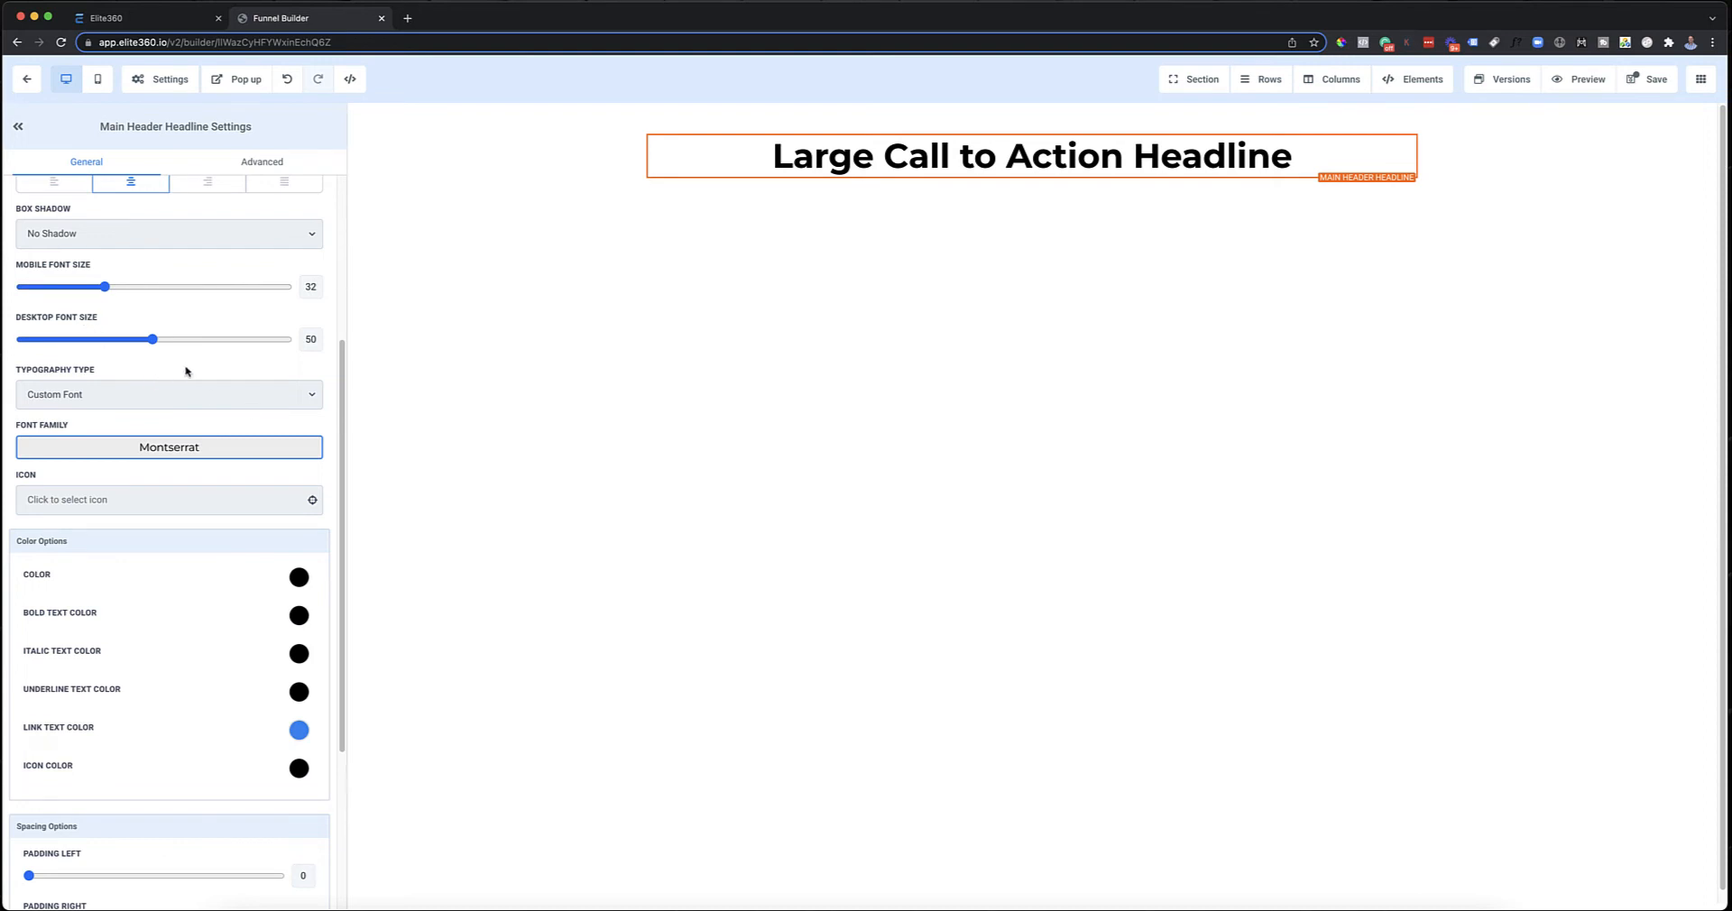
Enlarge the main headline's desktop font size to 66, and select the section around it
{"action": "scroll", "coordinate": [187, 371], "scroll_direction": "up", "scroll_amount": 5}
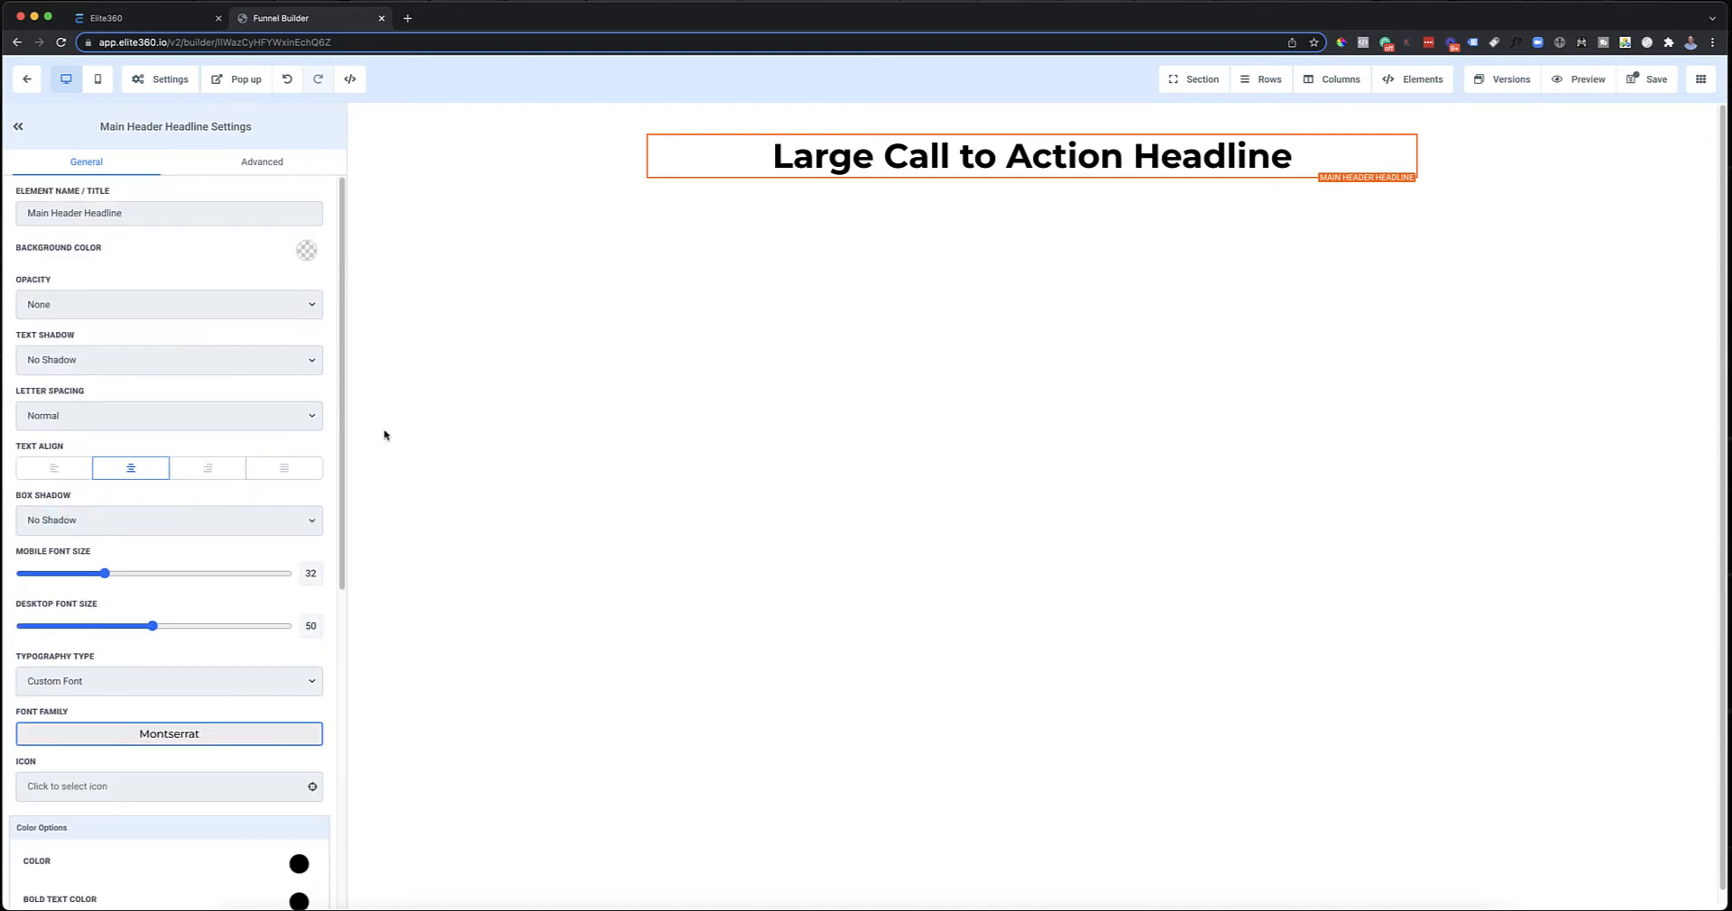
{"action": "left_click_drag", "start_coordinate": [154, 625], "coordinate": [200, 624]}
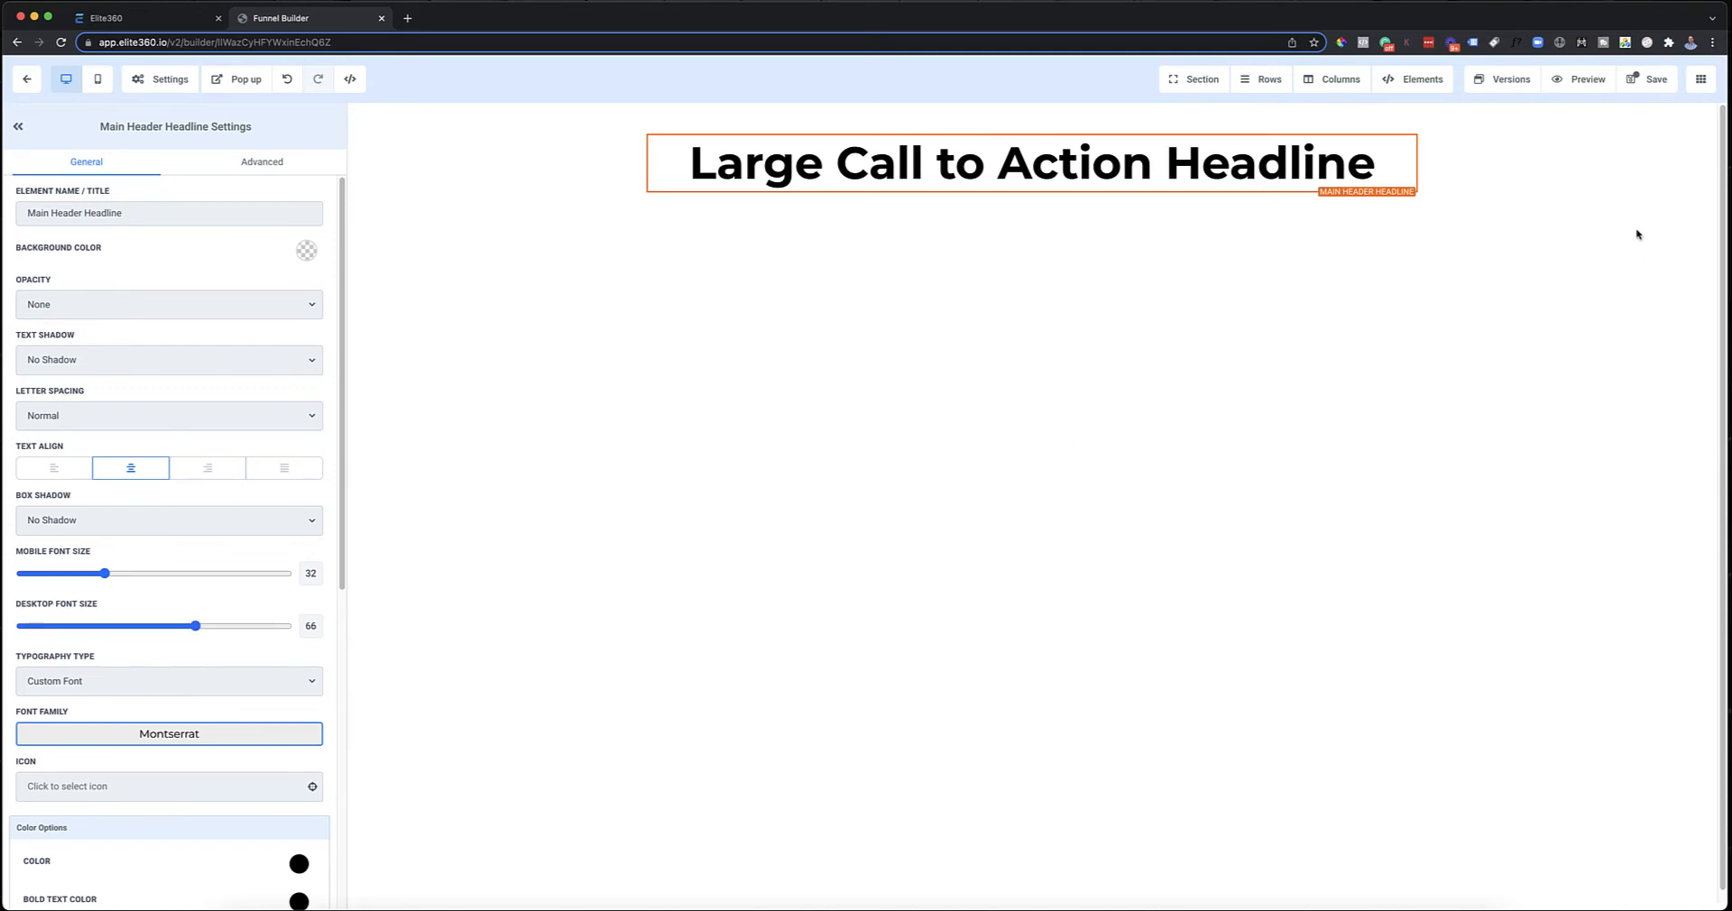
{"action": "left_click", "coordinate": [1542, 151]}
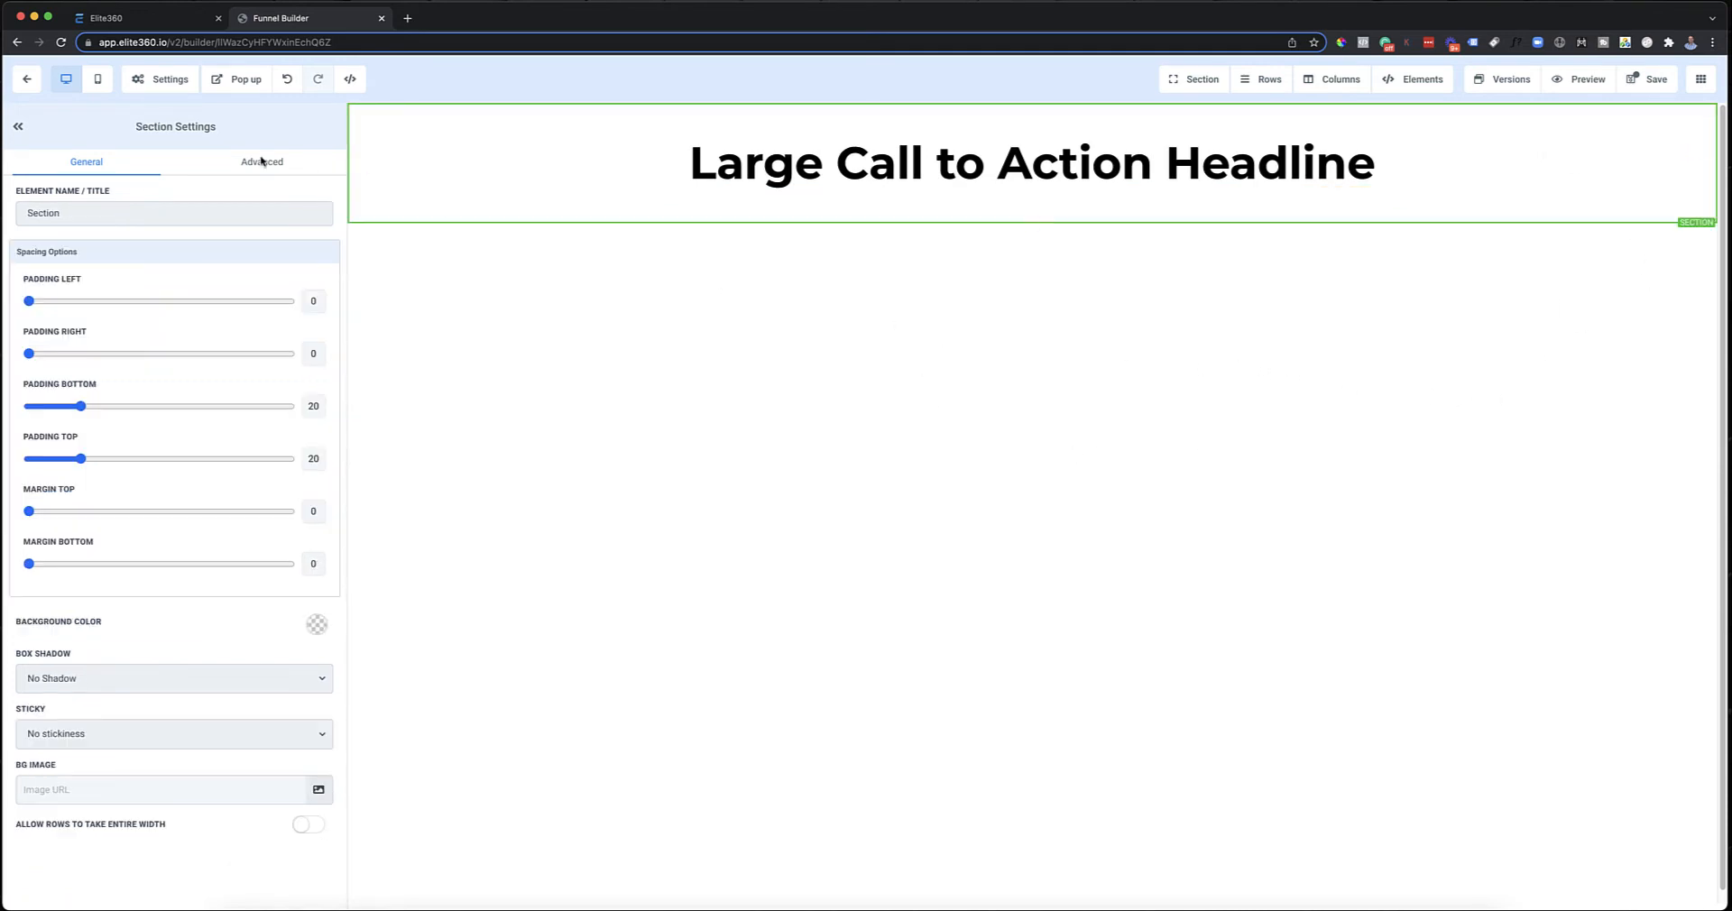
Switch the page to the mobile view and set the main headline's mobile font size to 23
{"action": "left_click", "coordinate": [99, 80]}
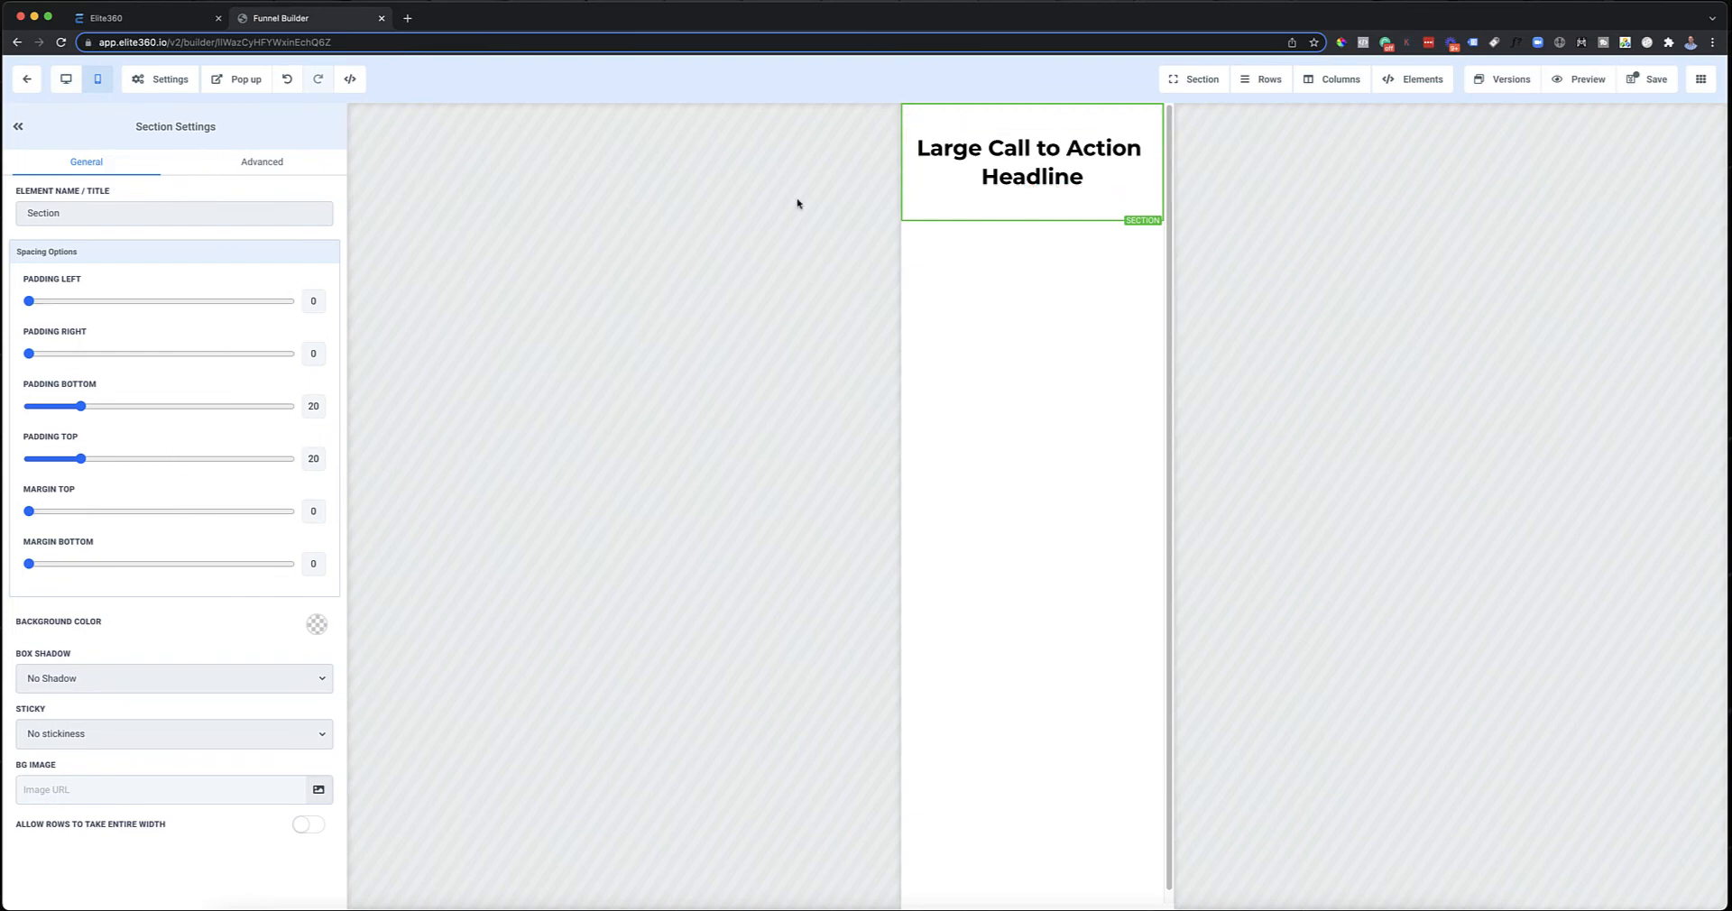
{"action": "left_click", "coordinate": [1026, 177]}
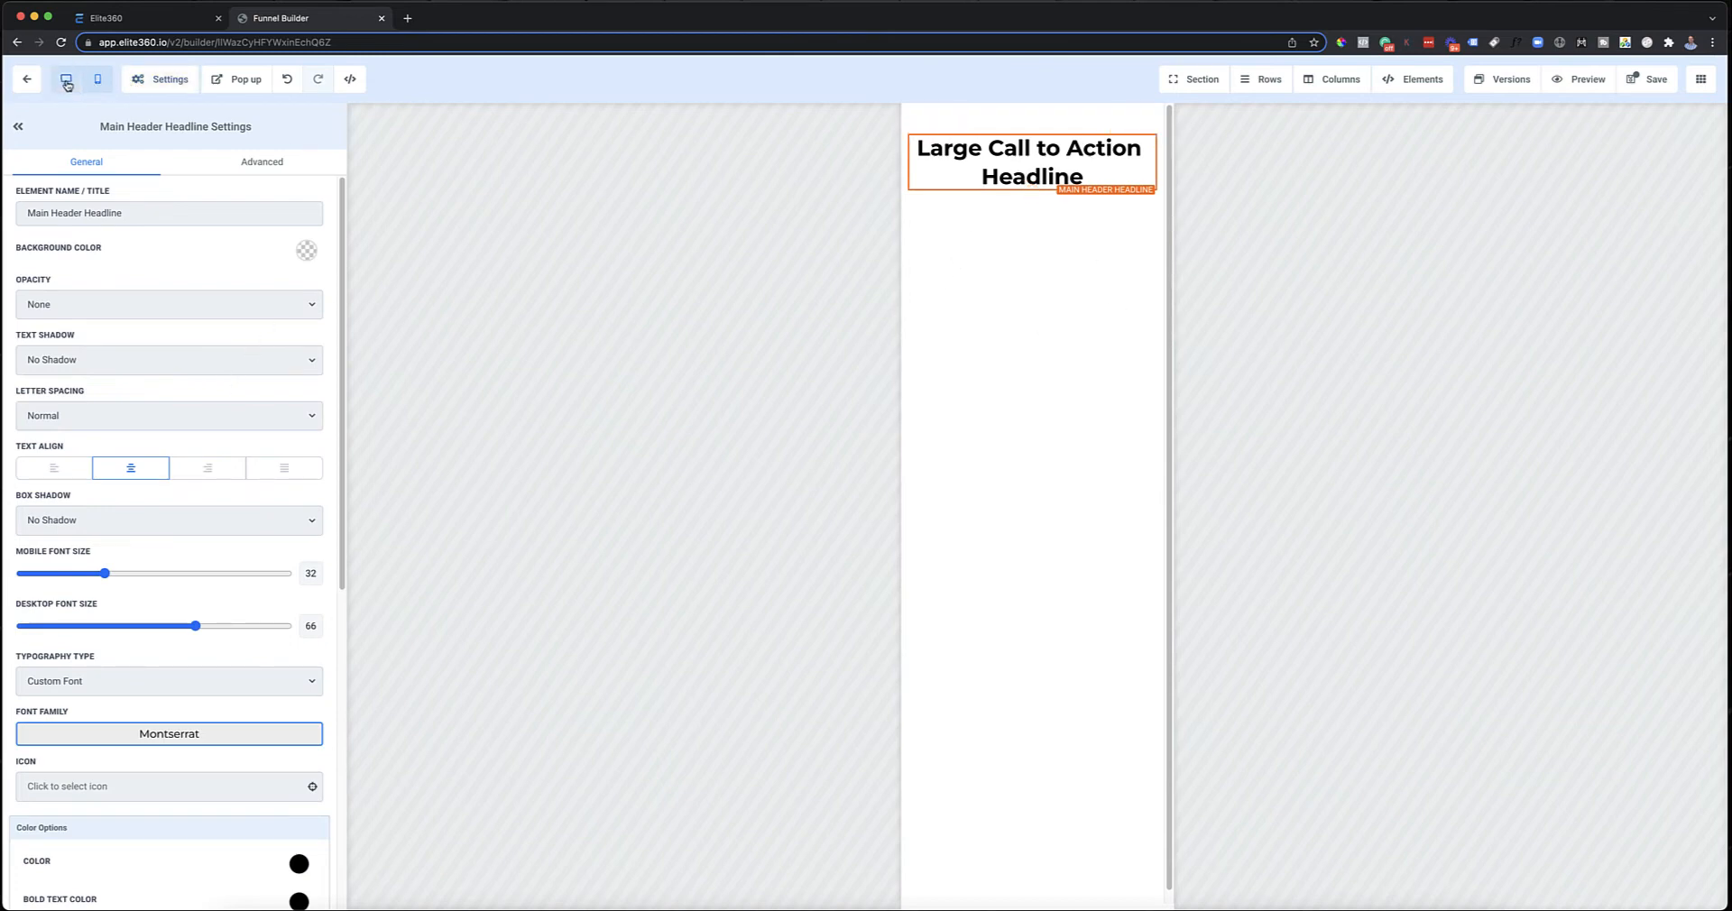
{"action": "left_click", "coordinate": [947, 119]}
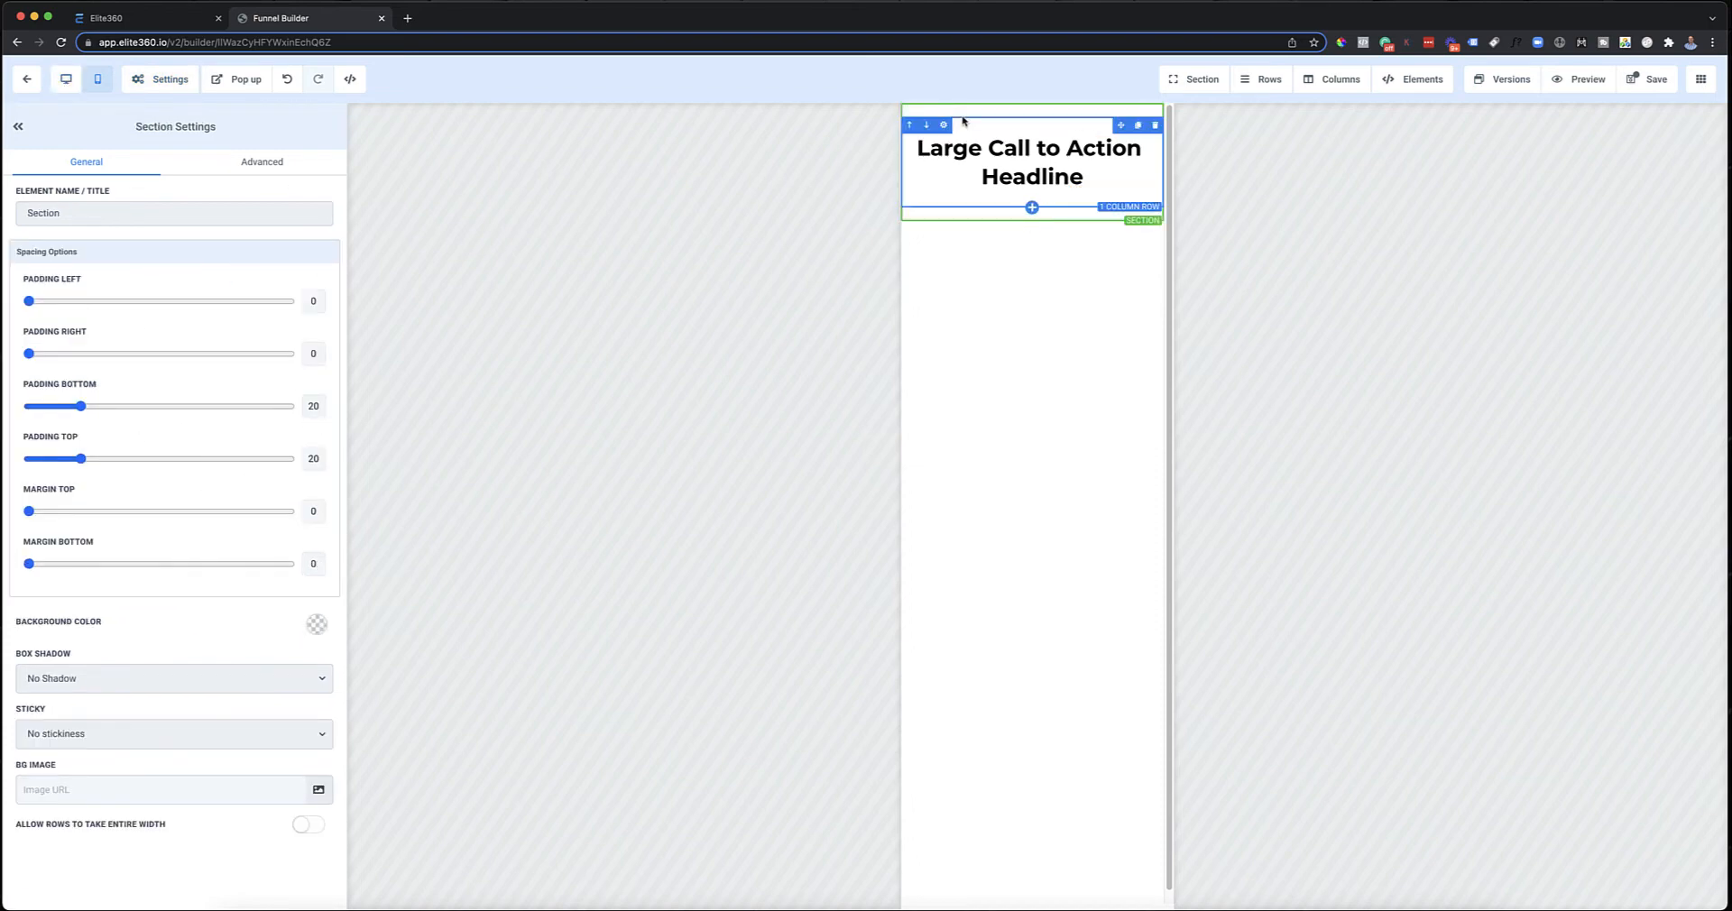
{"action": "left_click", "coordinate": [1004, 148]}
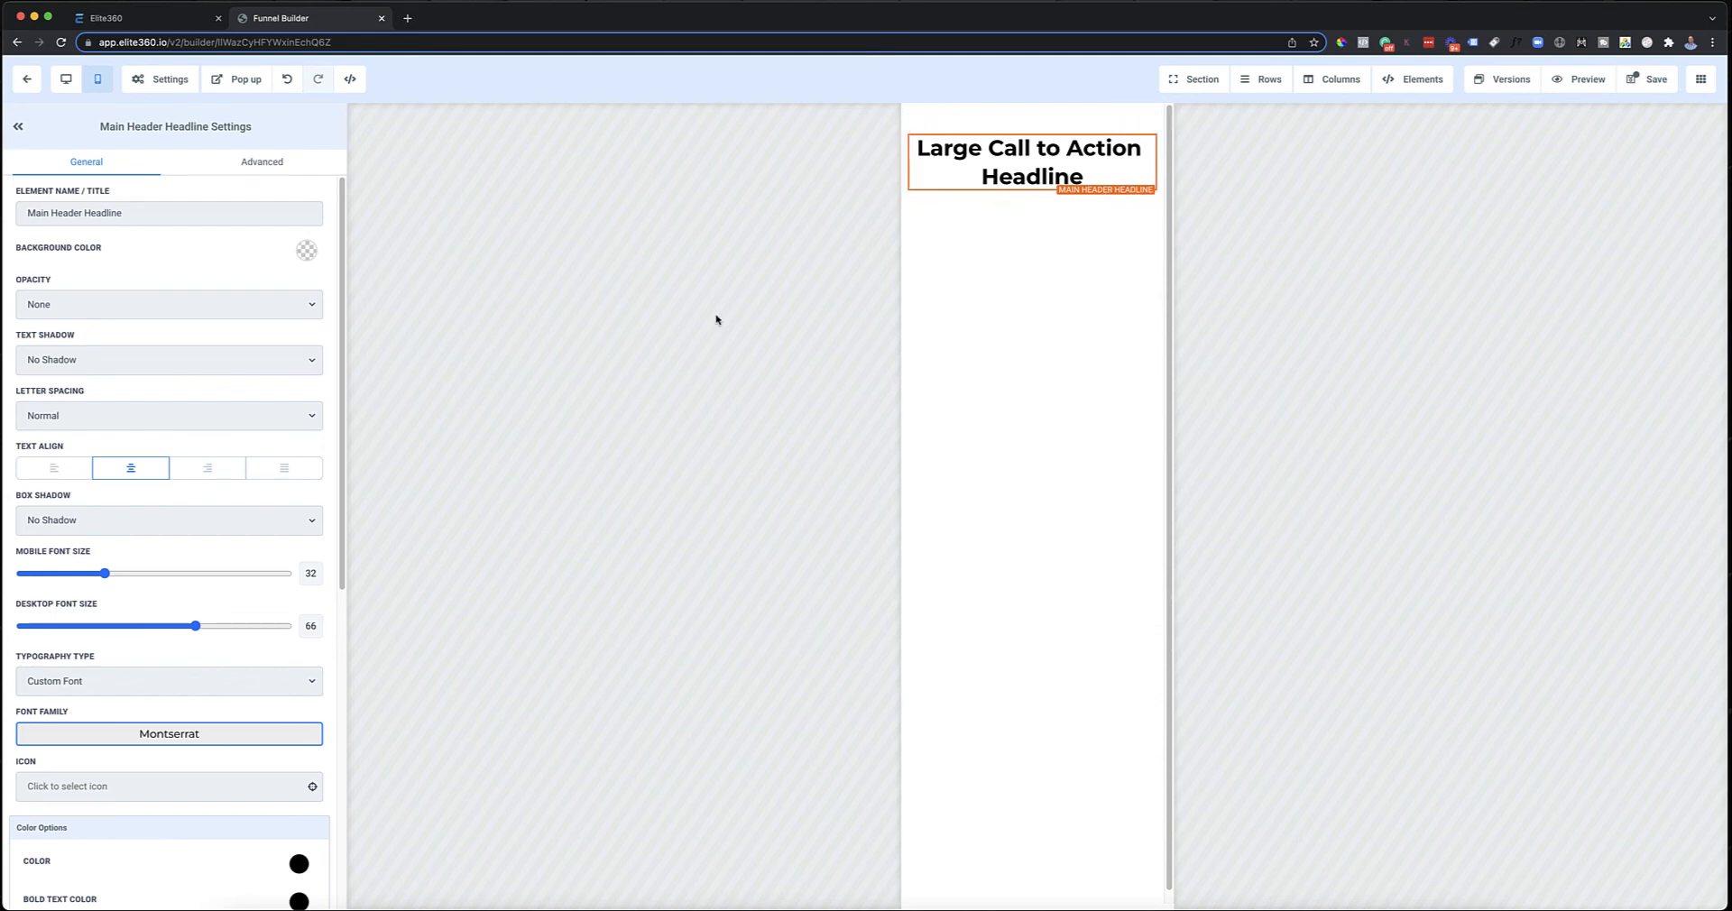
{"action": "left_click_drag", "start_coordinate": [25, 554], "coordinate": [80, 575]}
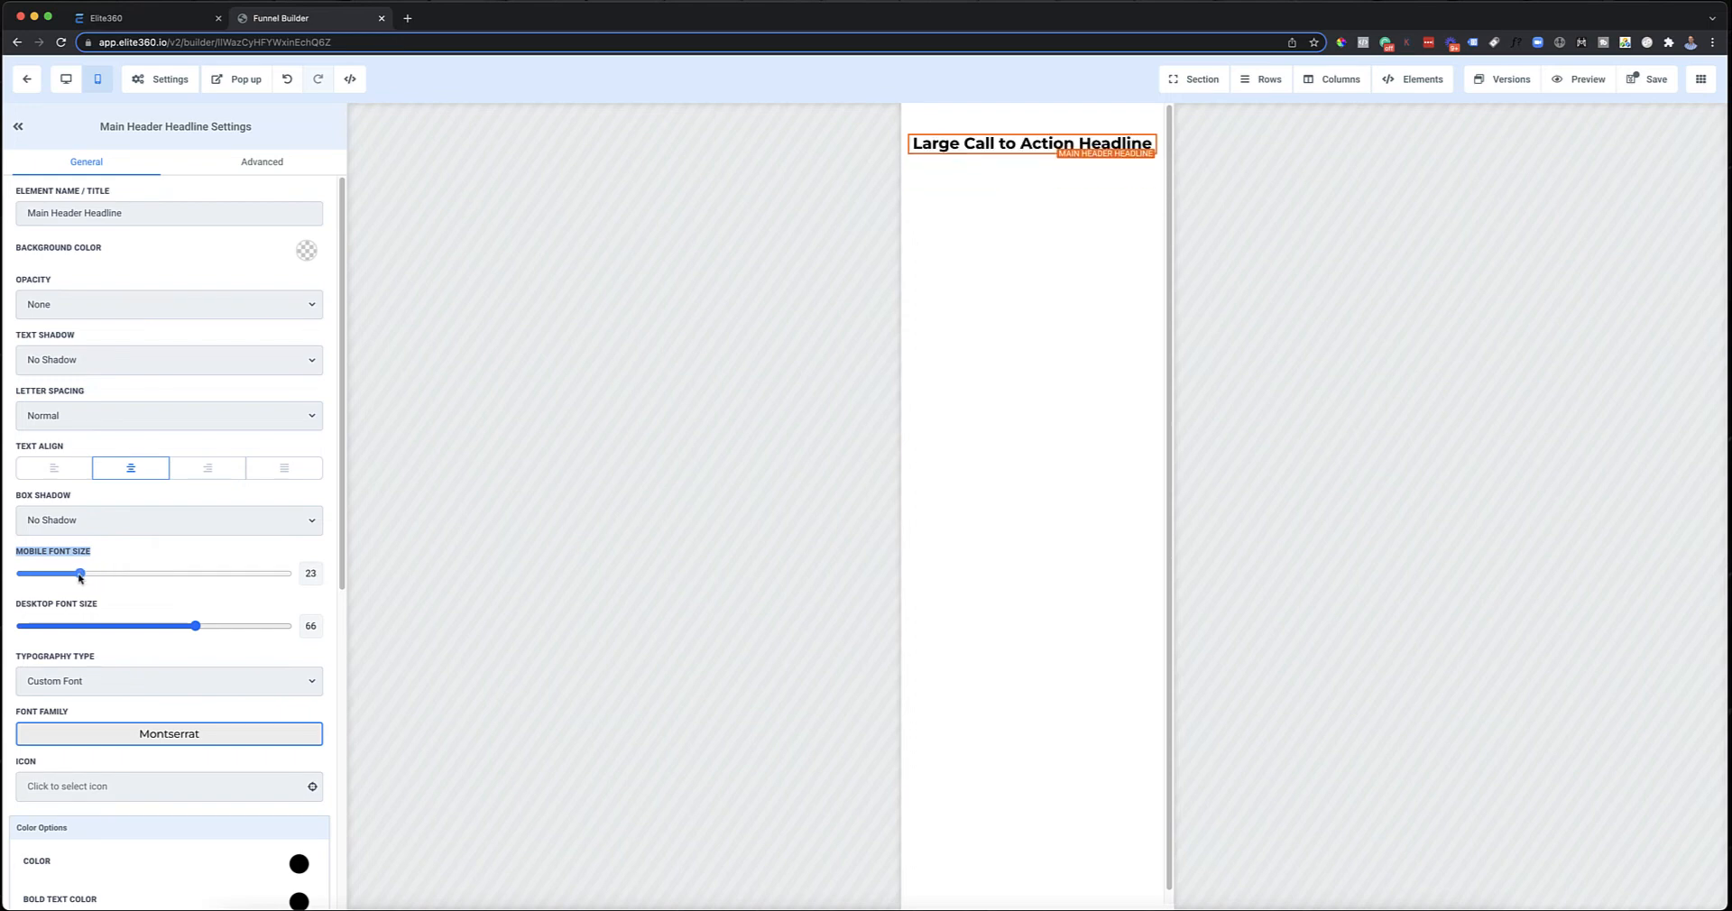
Compare the headline in the desktop and mobile views, ending on the desktop view
{"action": "left_click", "coordinate": [65, 79]}
{"action": "left_click", "coordinate": [95, 83]}
{"action": "left_click", "coordinate": [68, 81]}
{"action": "left_click", "coordinate": [95, 83]}
{"action": "left_click", "coordinate": [66, 79]}
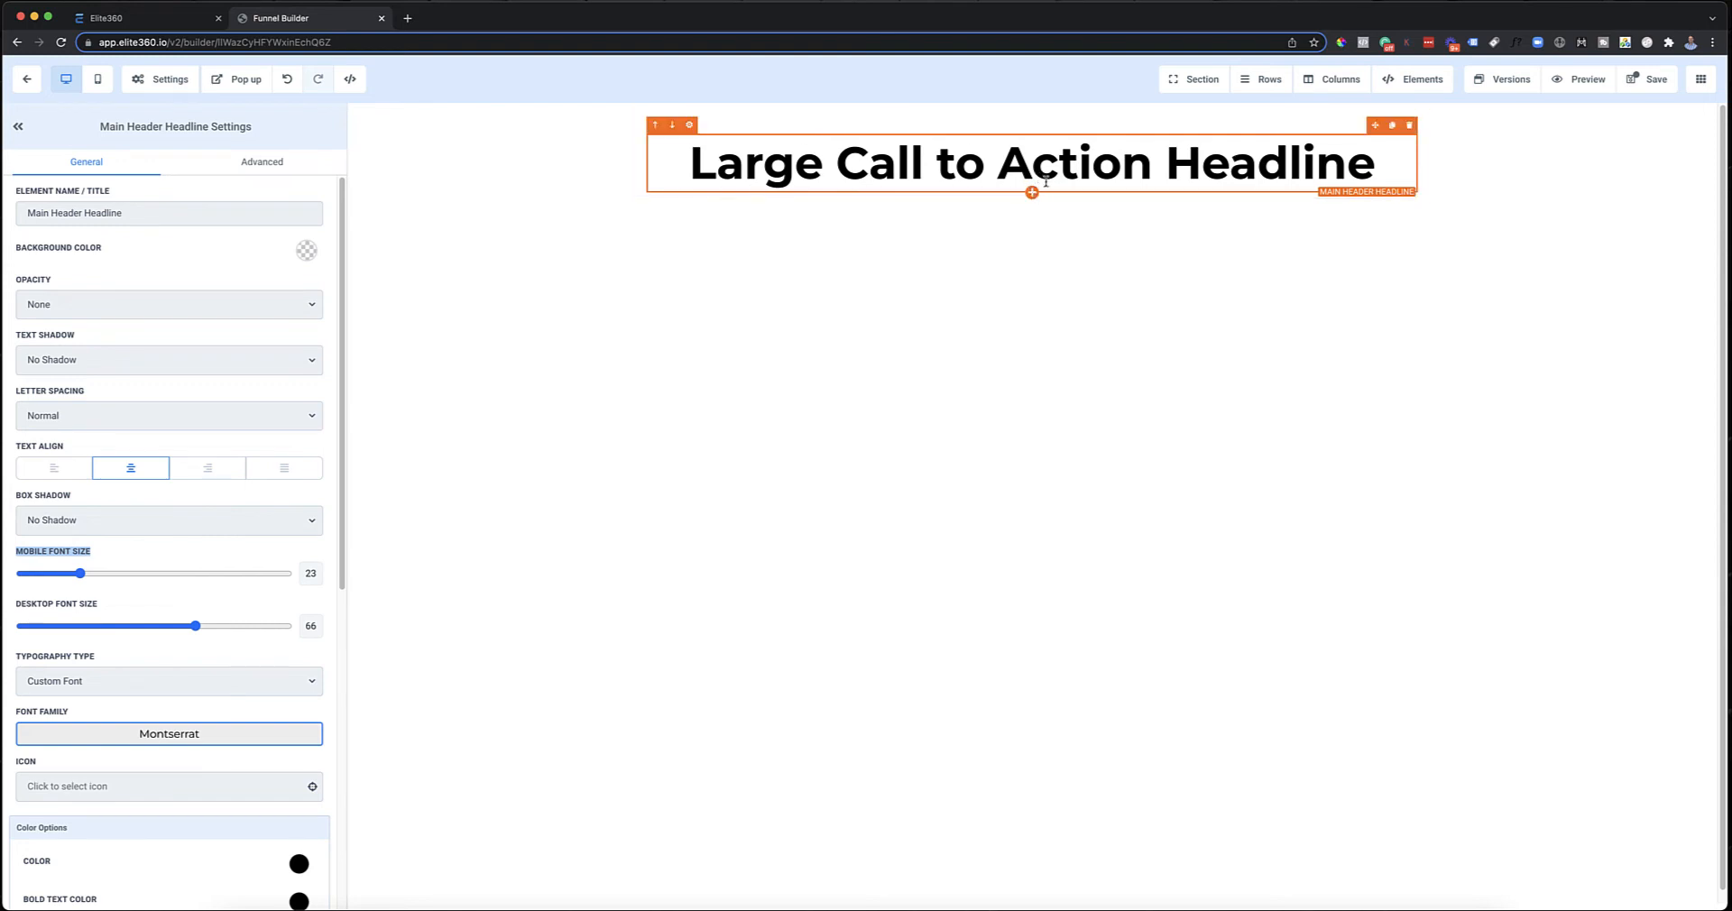
Add a sub-headline directly below the main headline and set its desktop font size to 44
{"action": "left_click", "coordinate": [1032, 192]}
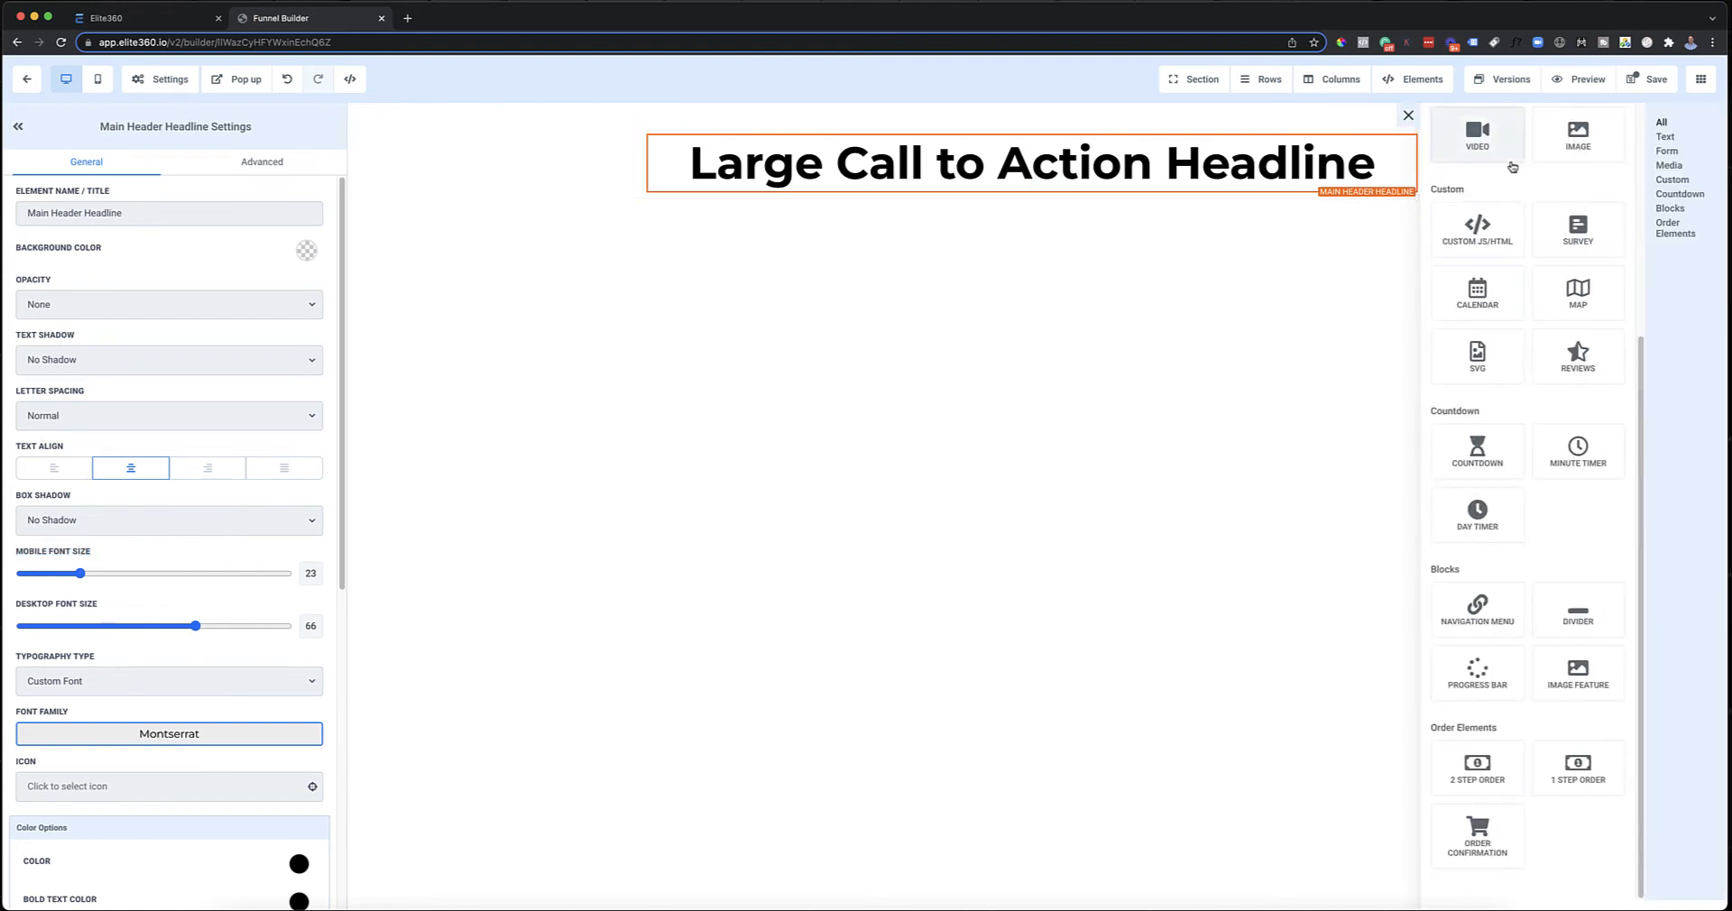
{"action": "scroll", "coordinate": [1512, 167], "scroll_direction": "up", "scroll_amount": 5}
{"action": "left_click", "coordinate": [1574, 206]}
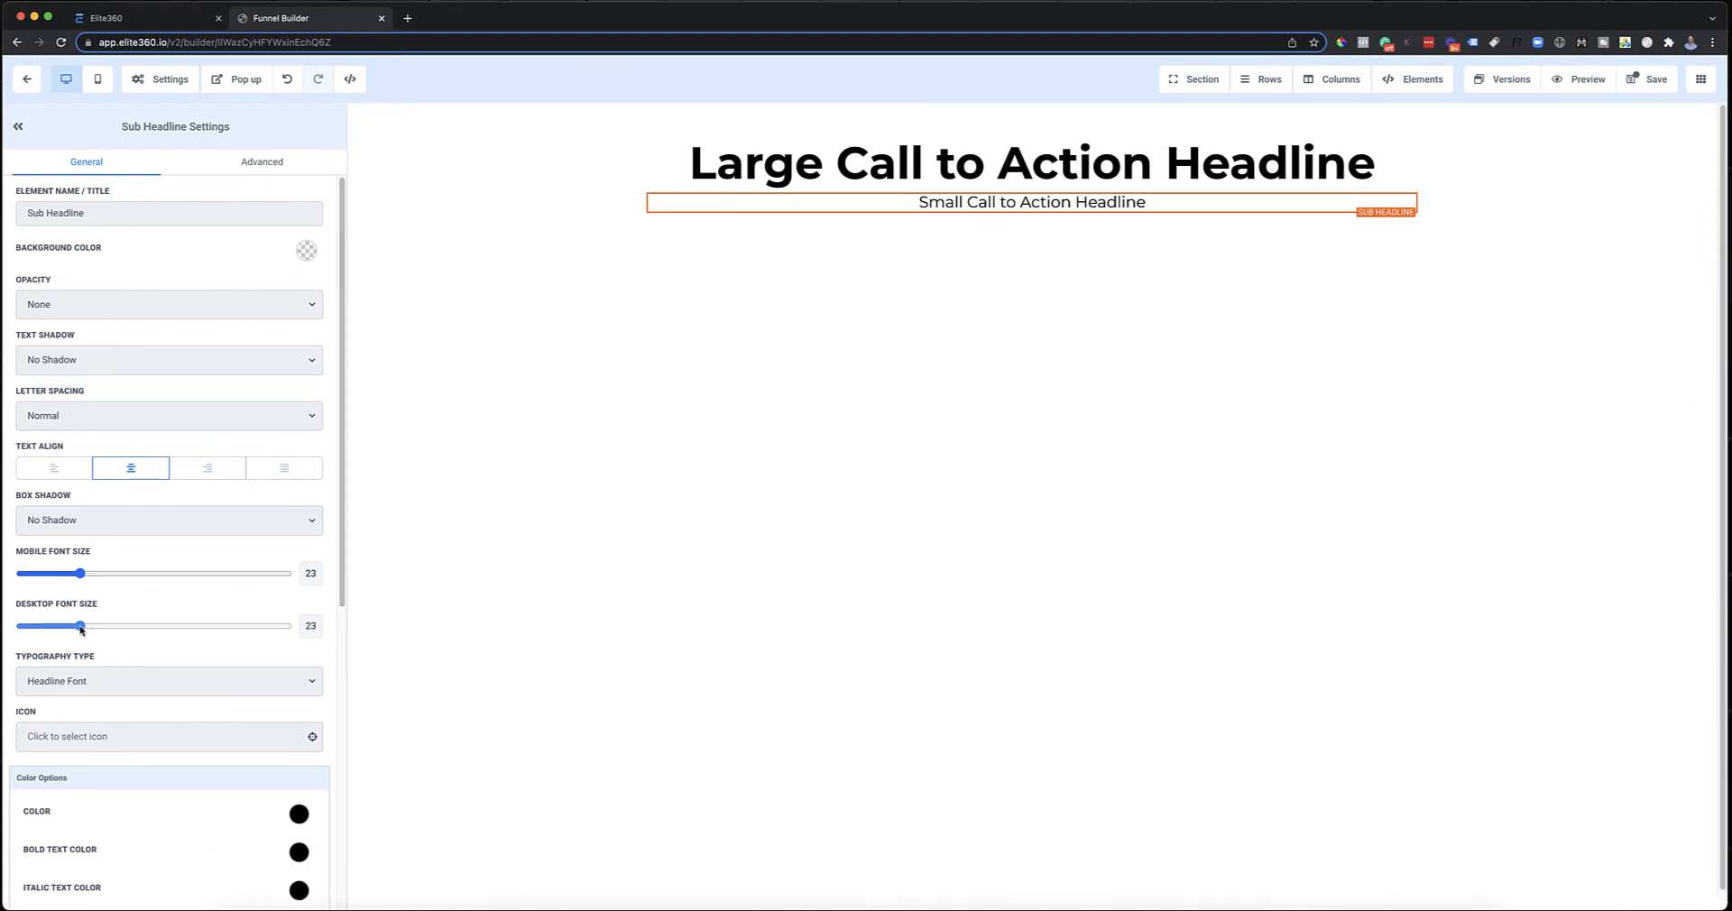
{"action": "left_click_drag", "start_coordinate": [81, 630], "coordinate": [137, 630]}
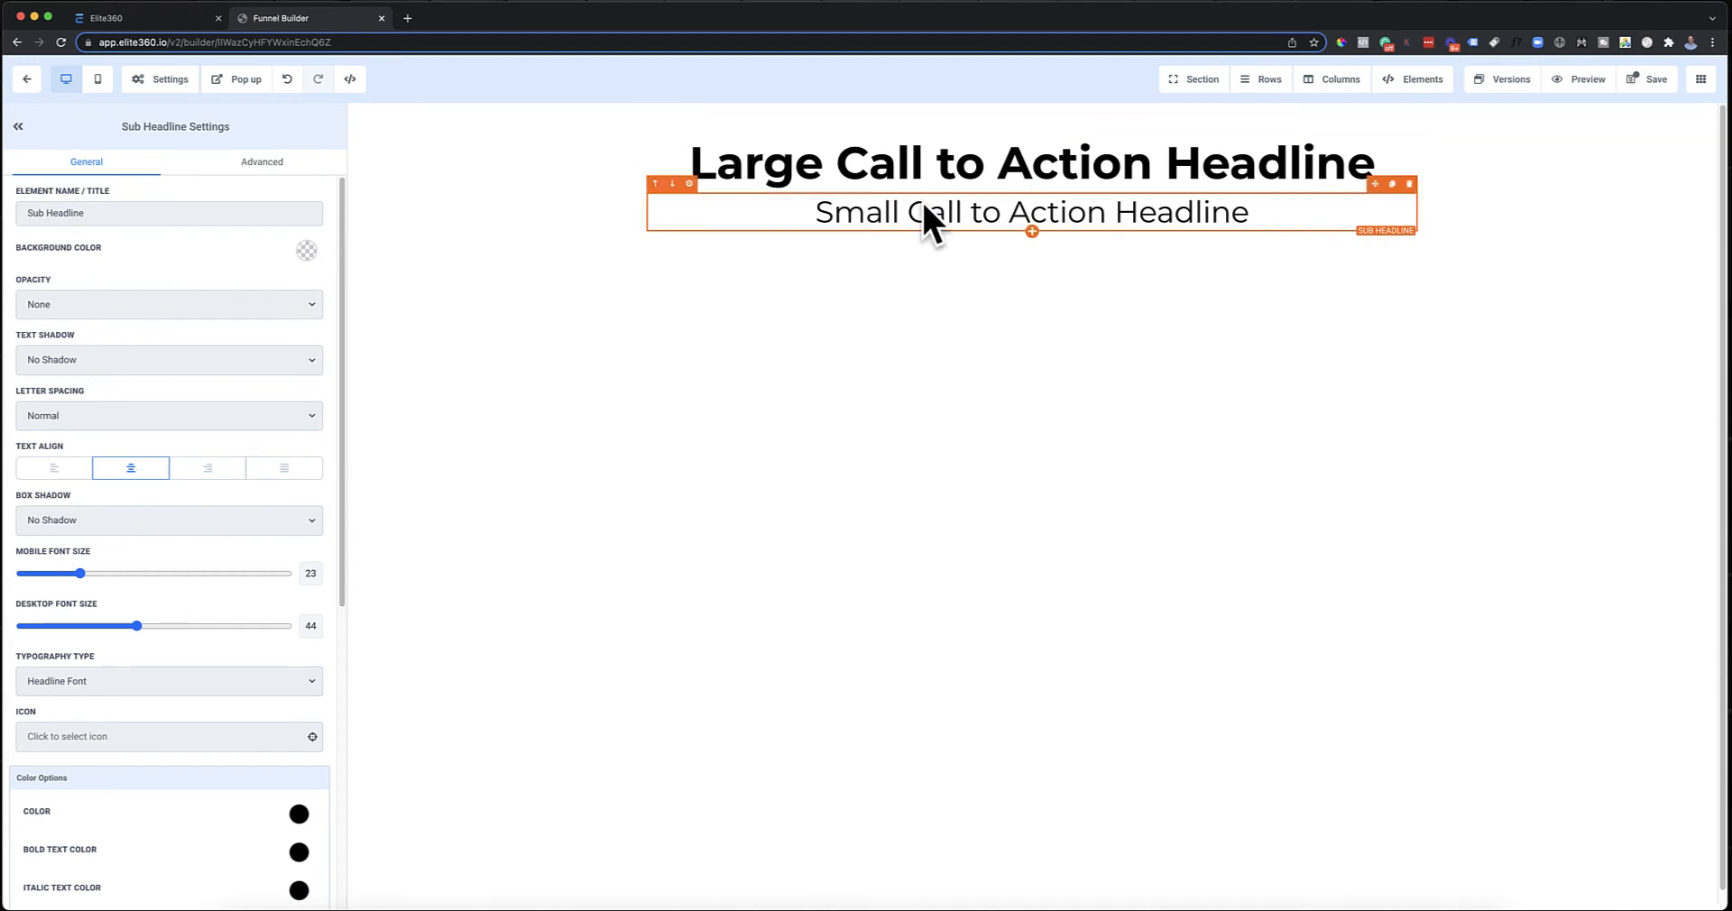
Look through the sub-headline's general settings and set its line height to 0.9 in the advanced settings
{"action": "scroll", "coordinate": [238, 563], "scroll_direction": "down", "scroll_amount": 3}
{"action": "scroll", "coordinate": [232, 573], "scroll_direction": "down", "scroll_amount": 4}
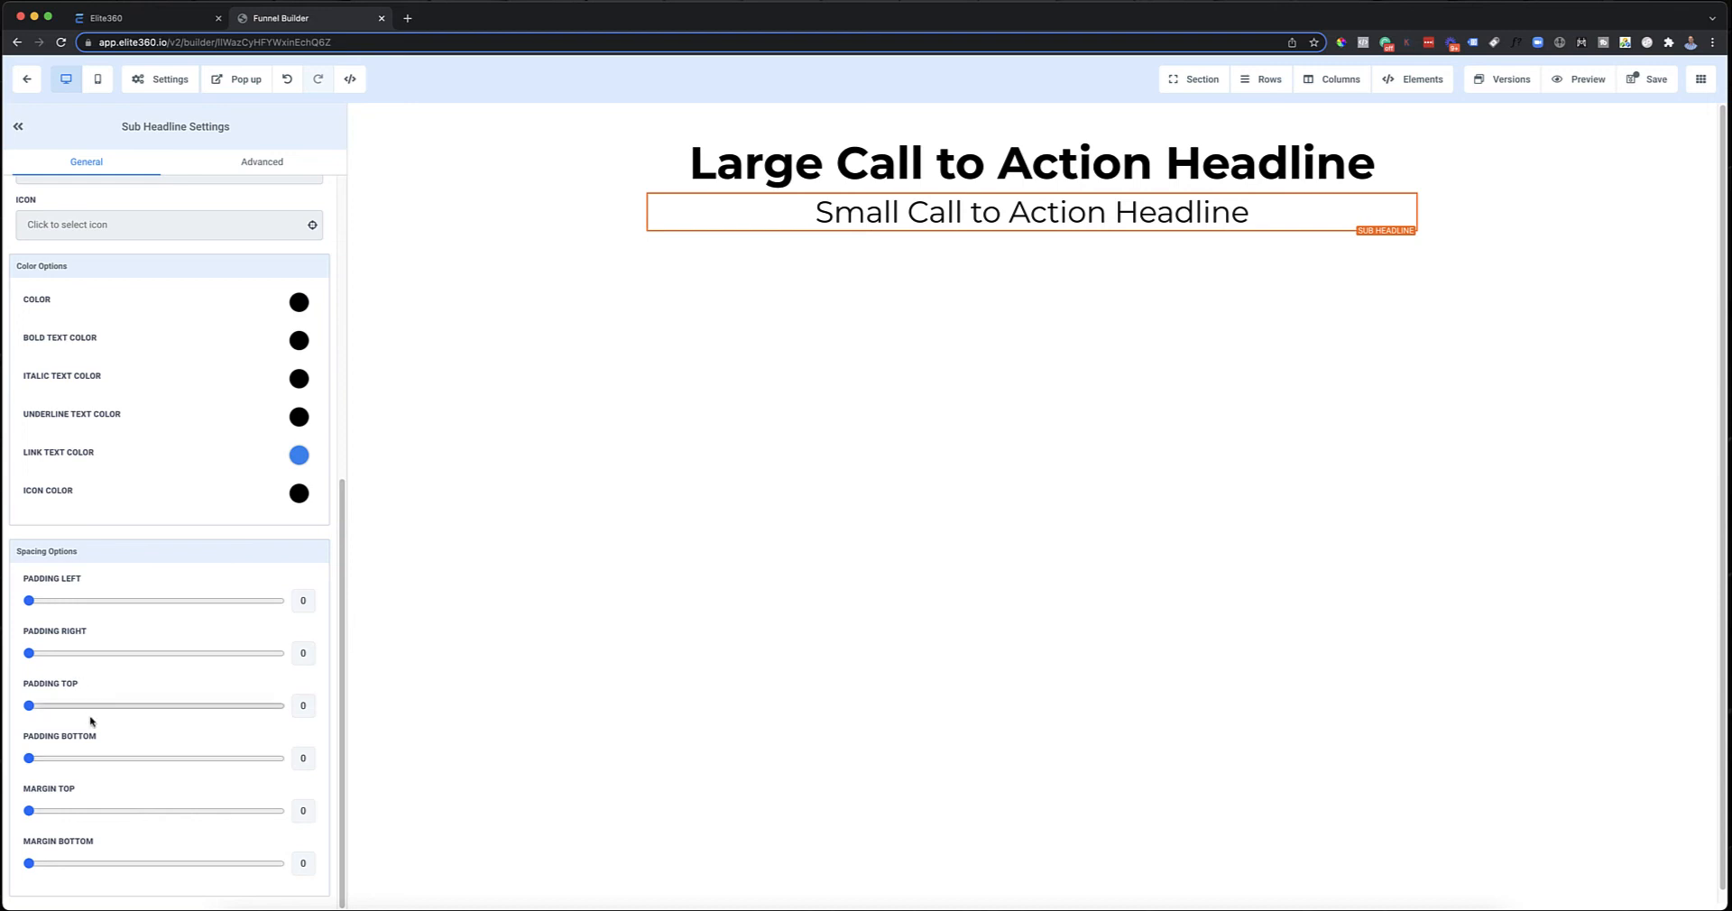
{"action": "scroll", "coordinate": [49, 756], "scroll_direction": "up", "scroll_amount": 6}
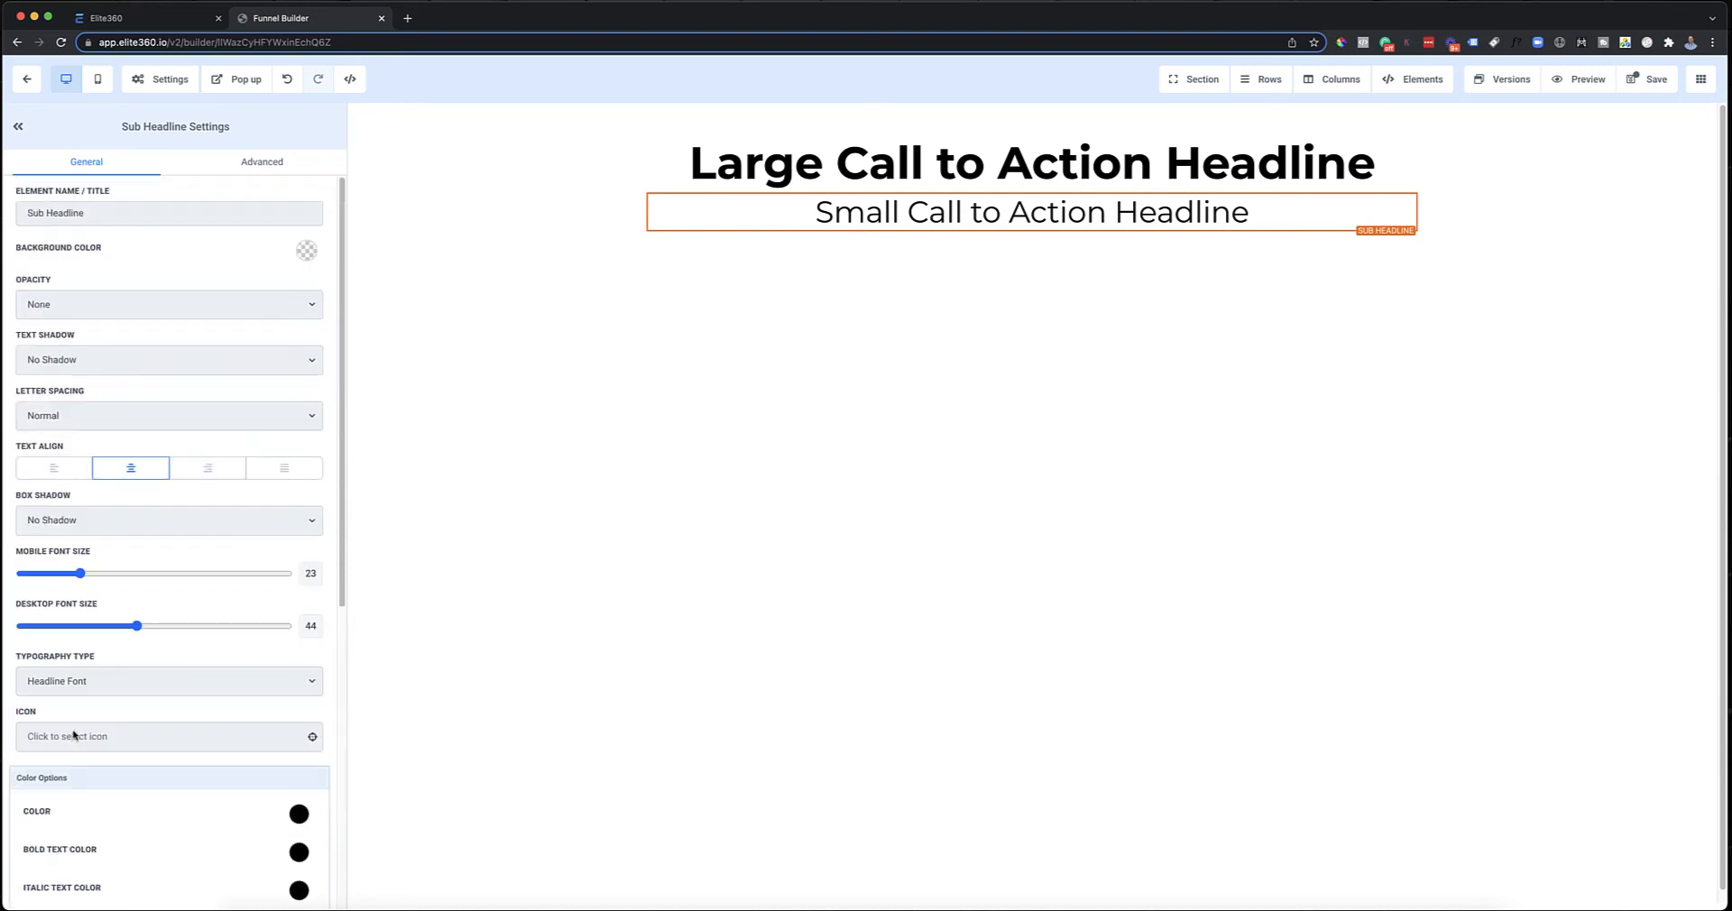
{"action": "left_click", "coordinate": [274, 162]}
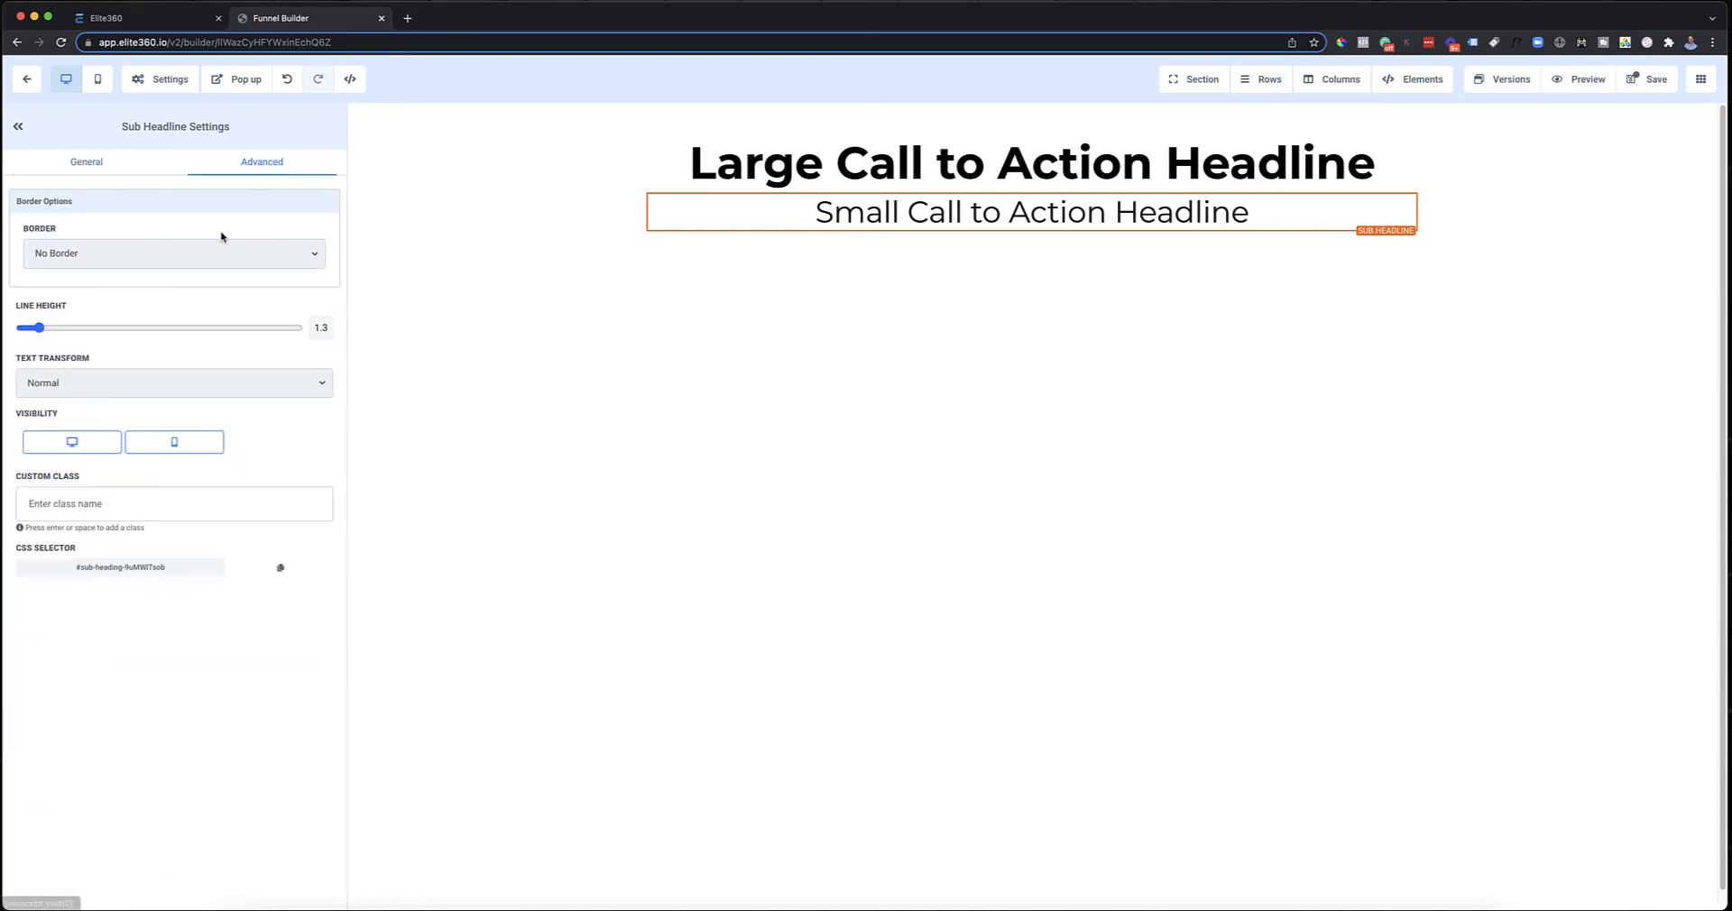
{"action": "left_click_drag", "start_coordinate": [38, 329], "coordinate": [34, 333]}
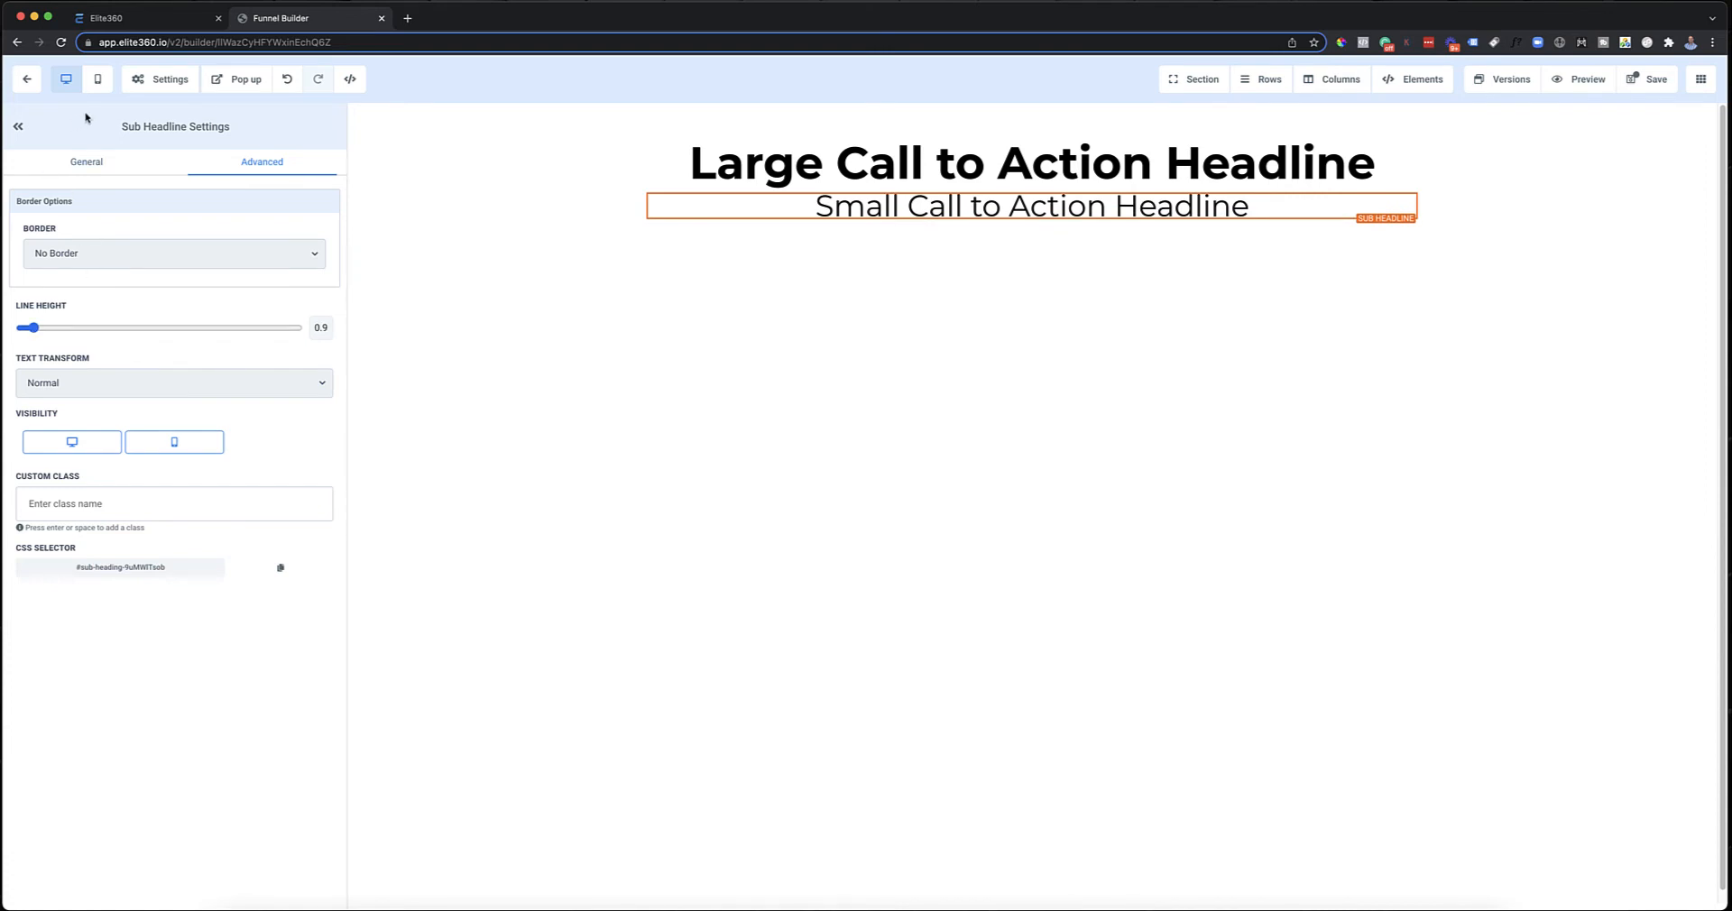
Set the sub-headline's mobile font size to 19 in the mobile view, and return to the desktop view
{"action": "left_click", "coordinate": [99, 80]}
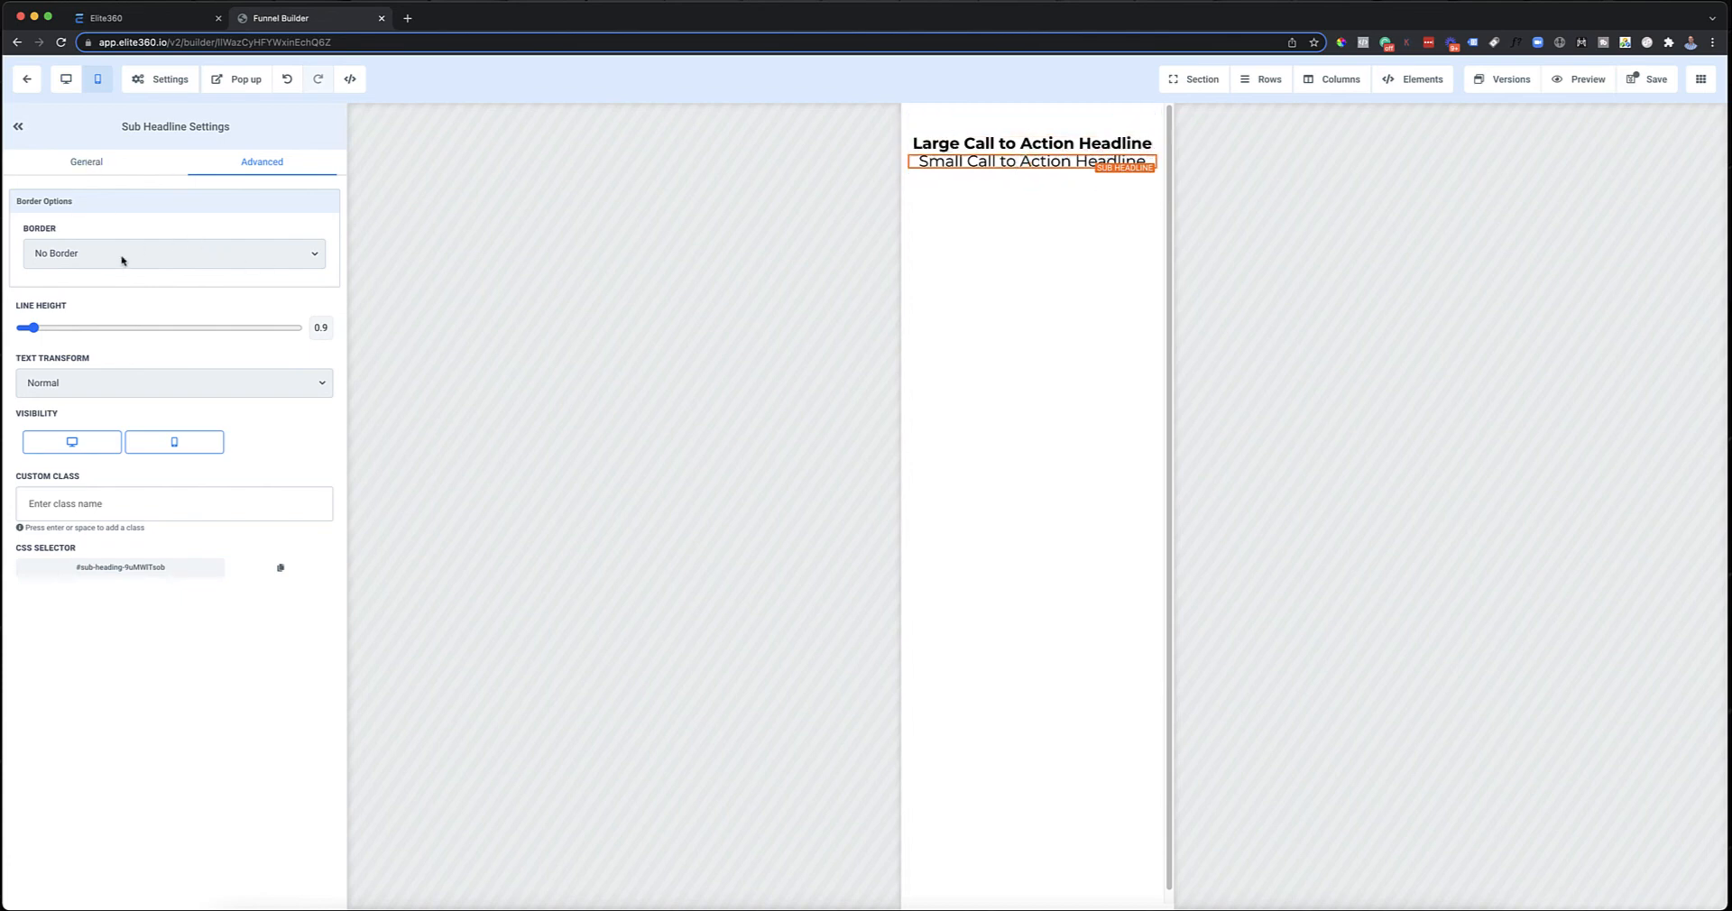
{"action": "left_click", "coordinate": [110, 173]}
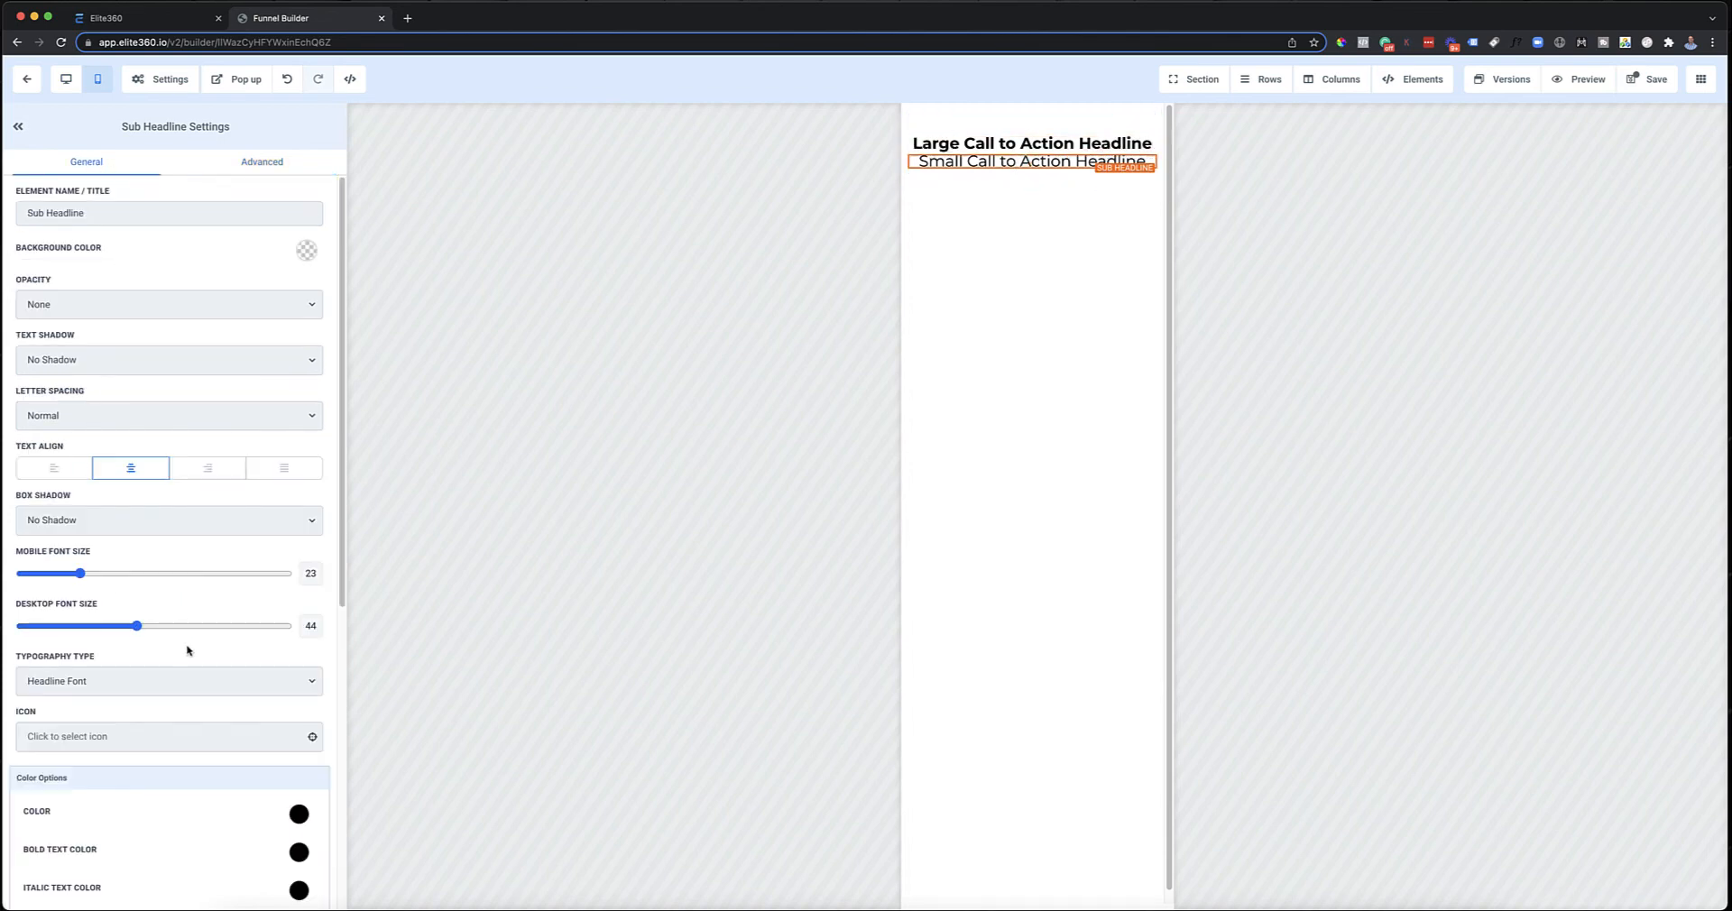
{"action": "left_click_drag", "start_coordinate": [82, 575], "coordinate": [69, 576]}
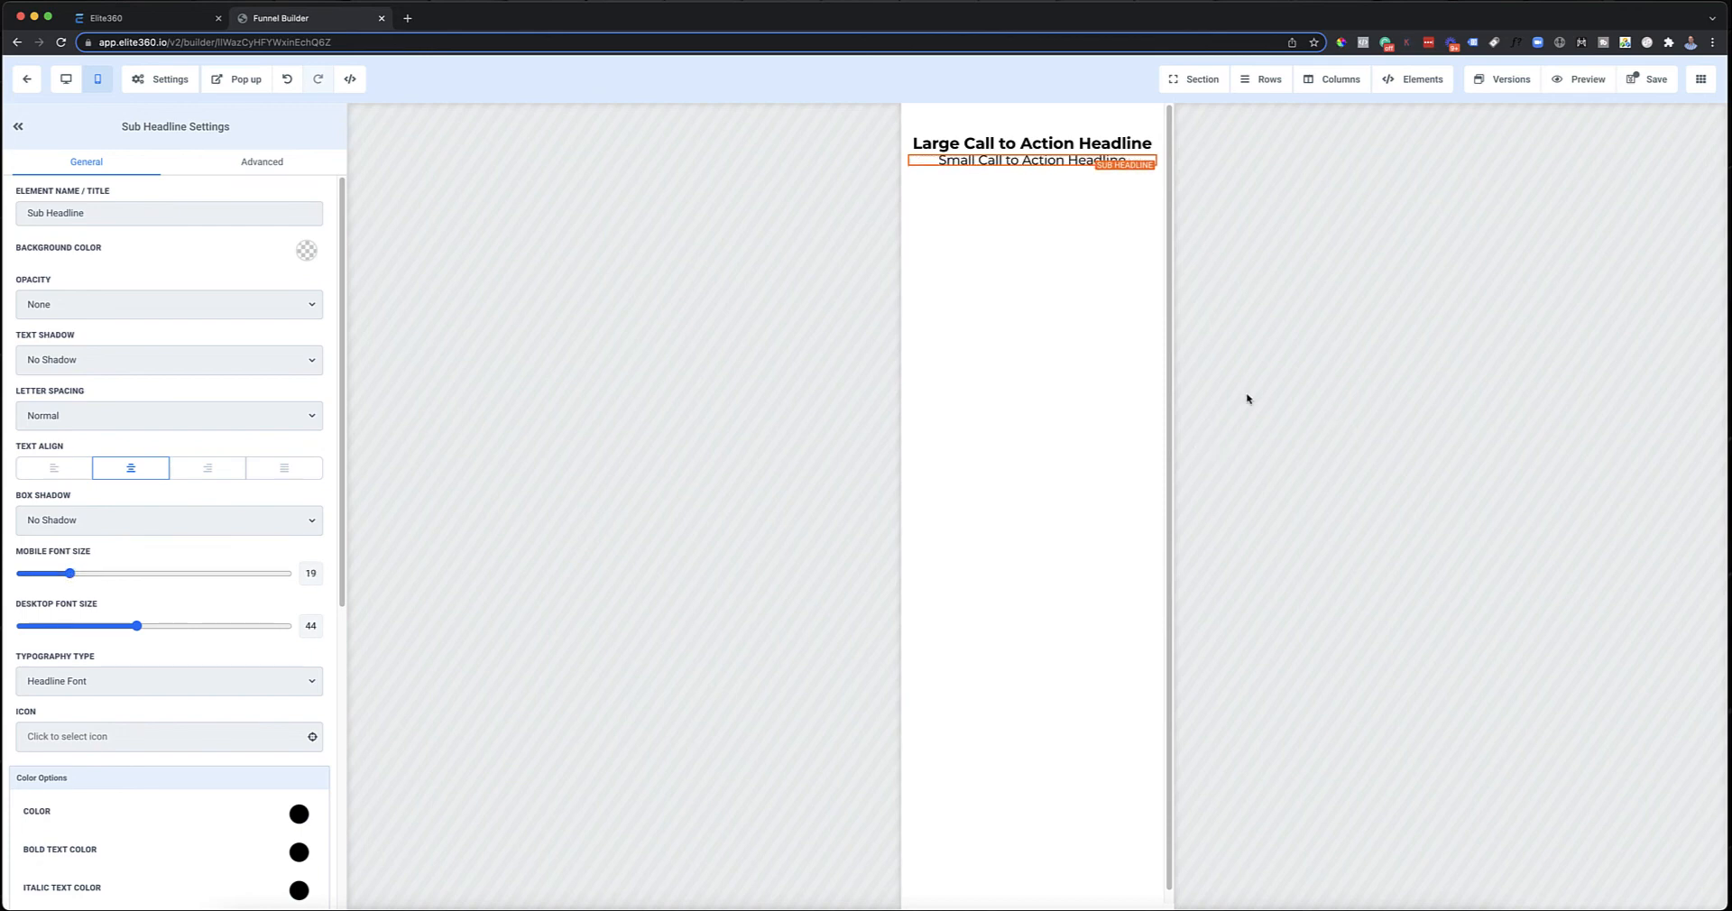
{"action": "left_click", "coordinate": [982, 112]}
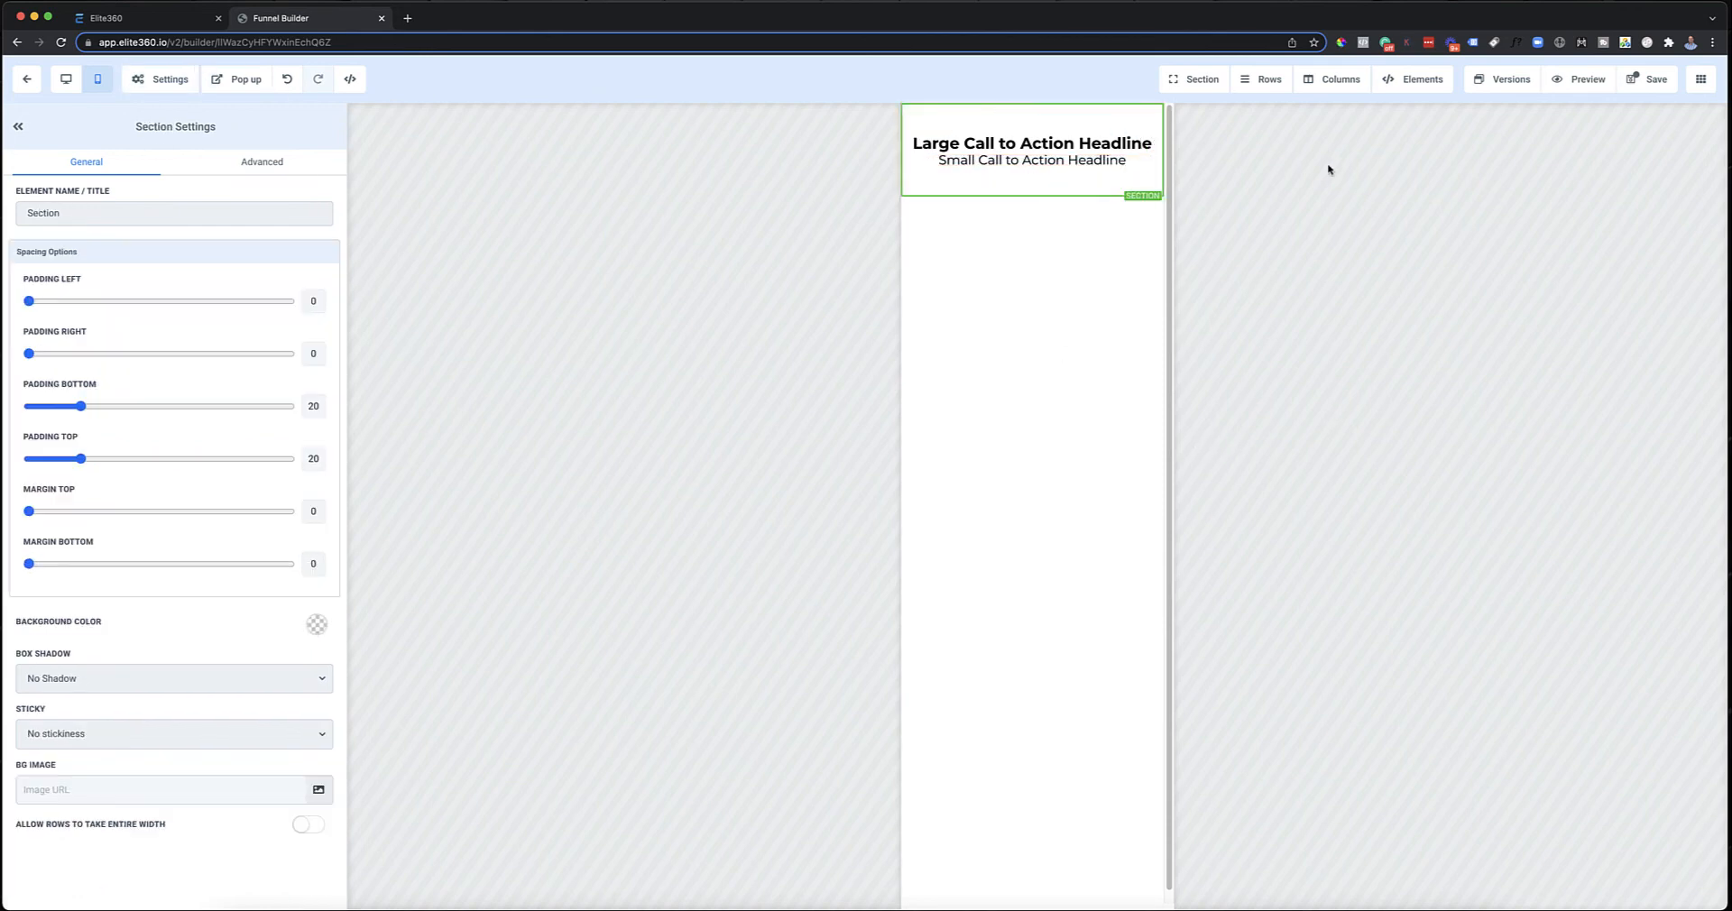
{"action": "left_click", "coordinate": [66, 79]}
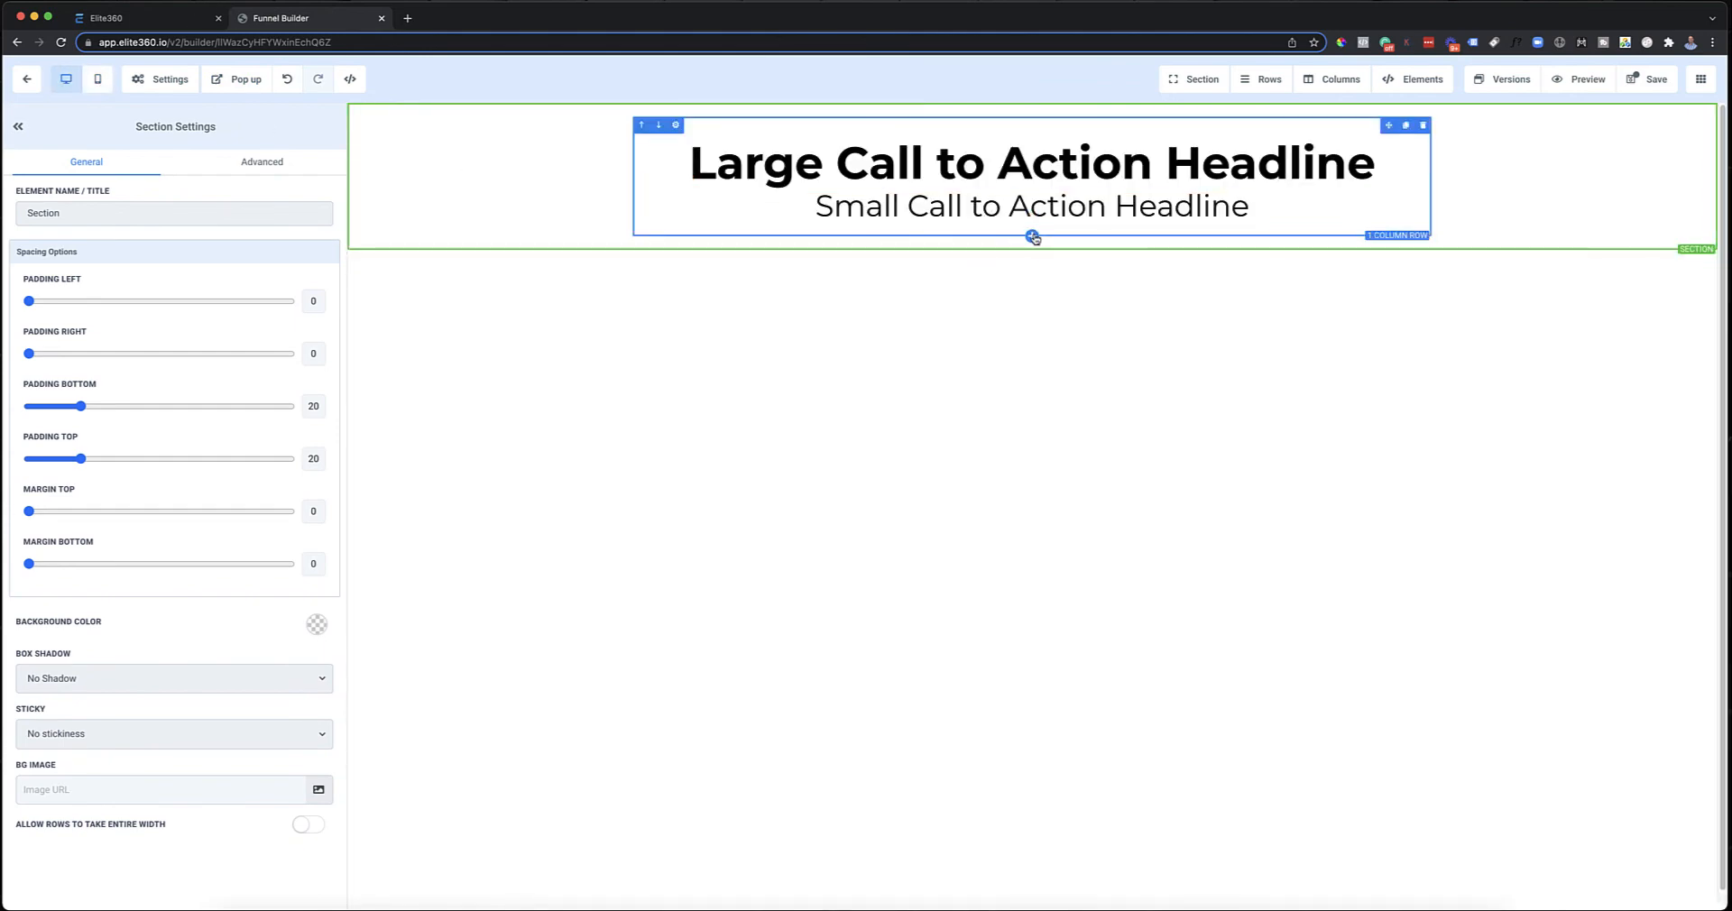
Insert a 2-column row below the headline row and add a video element to its 1st column
{"action": "left_click", "coordinate": [1033, 237]}
{"action": "left_click", "coordinate": [1648, 188]}
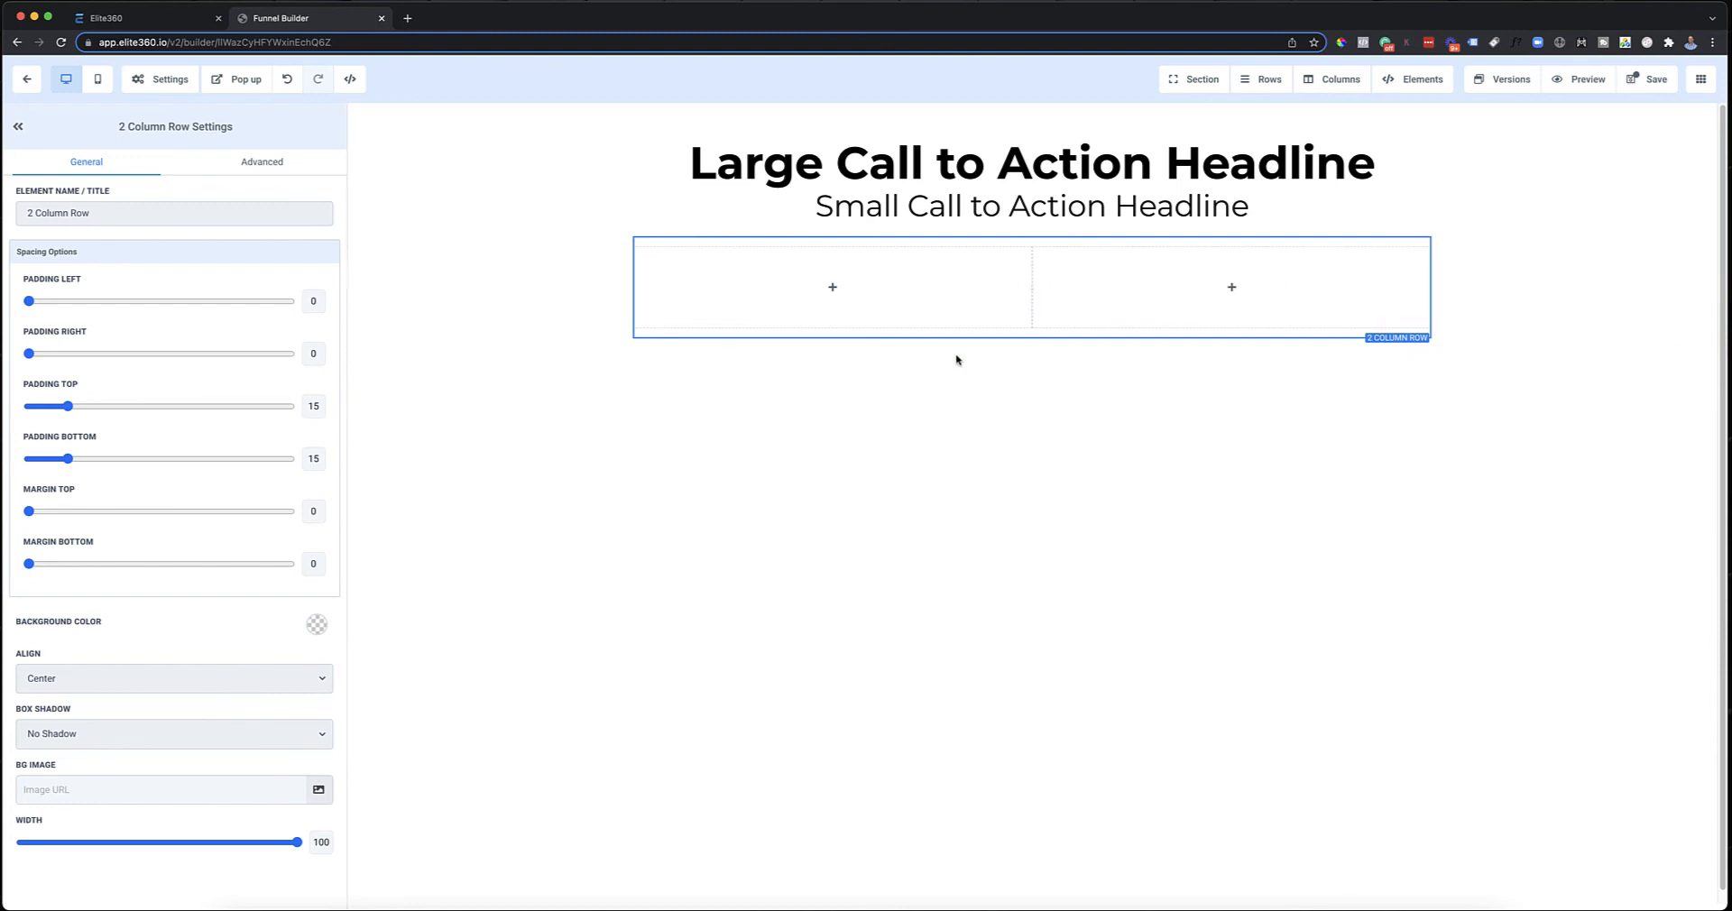
{"action": "left_click", "coordinate": [831, 287]}
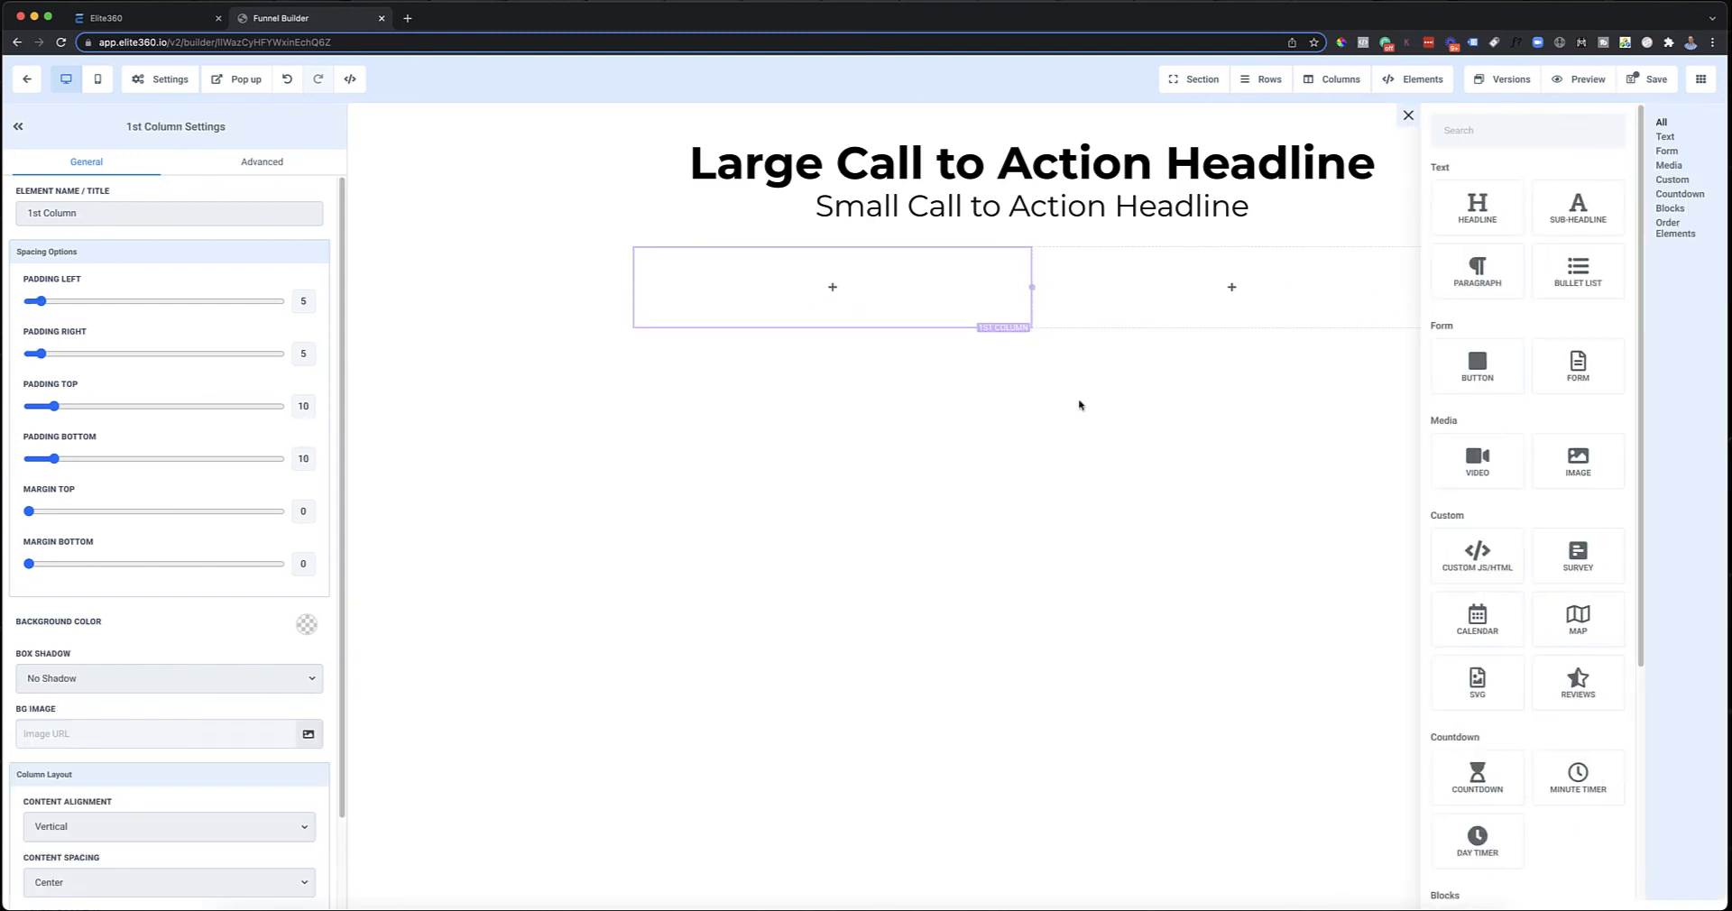
{"action": "left_click", "coordinate": [1476, 462]}
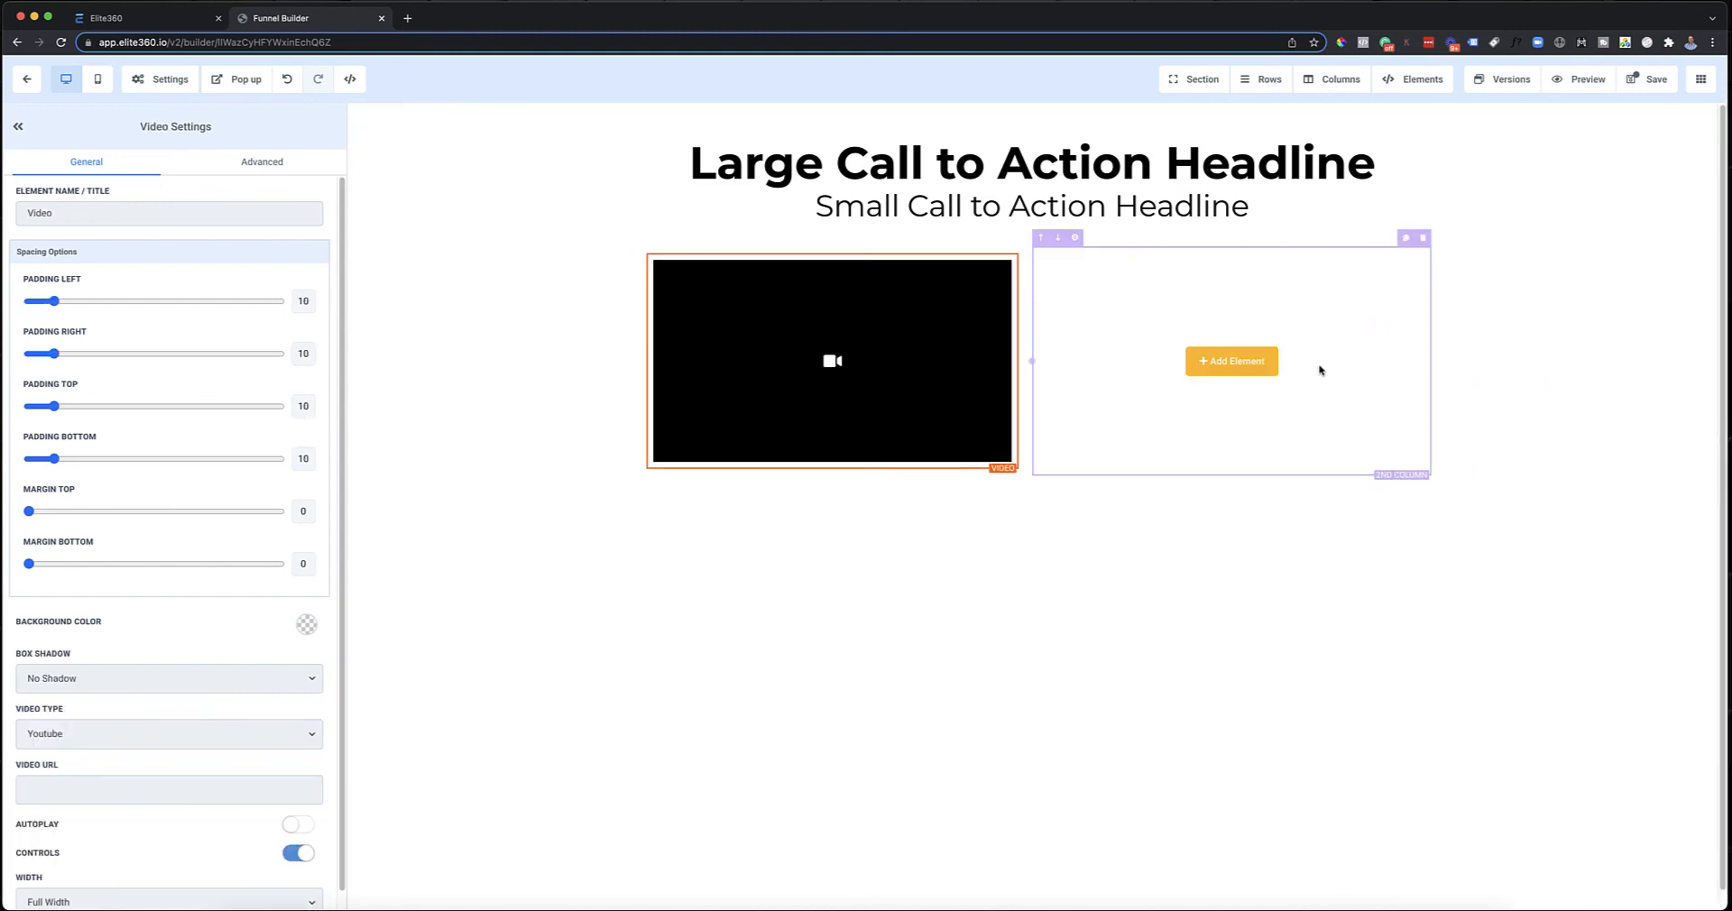
Add a form element to the 2nd column beside the video and assign the Main Offer Optin Form to it
{"action": "left_click", "coordinate": [1258, 363]}
{"action": "left_click", "coordinate": [1568, 374]}
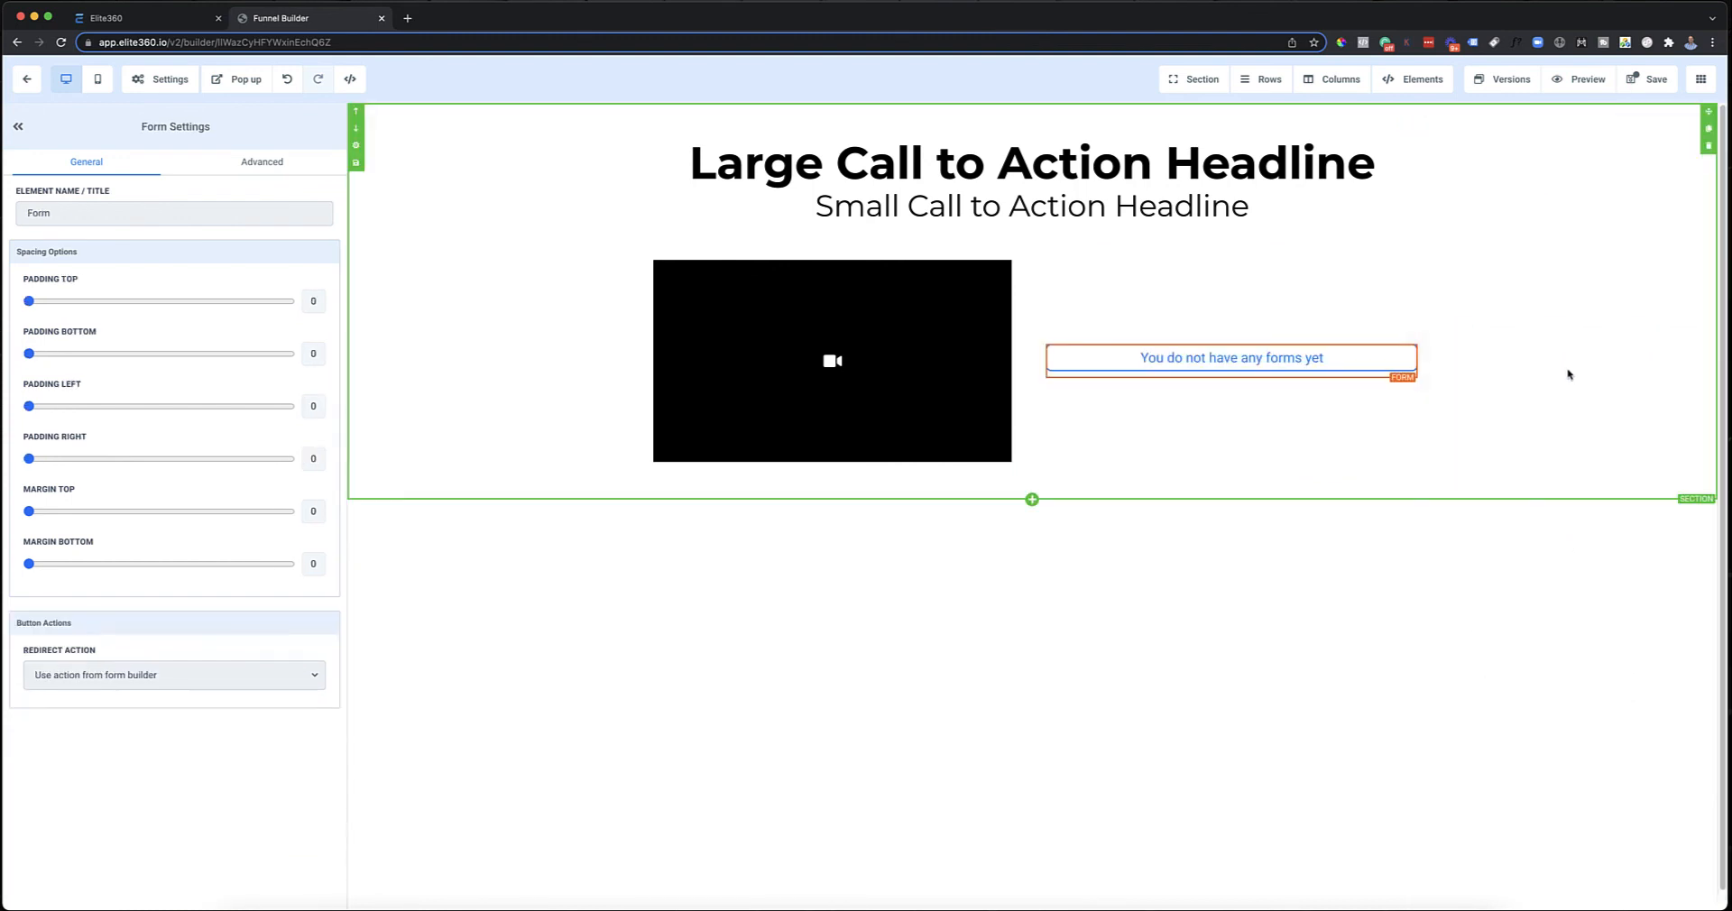
{"action": "left_click", "coordinate": [1092, 435]}
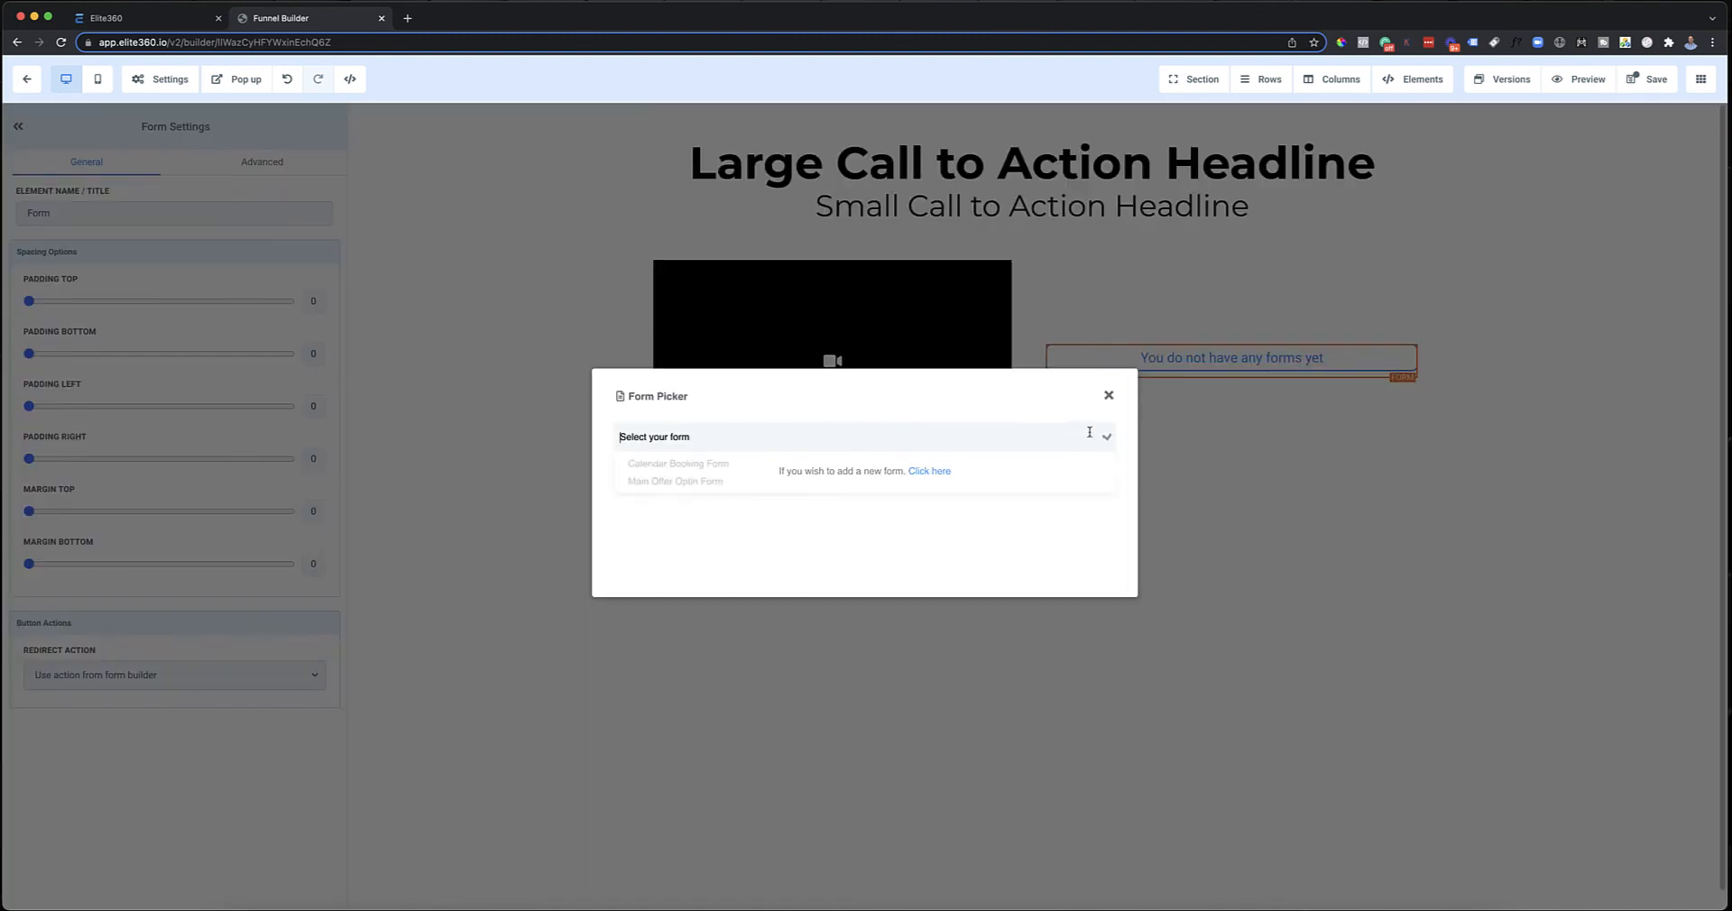
{"action": "left_click", "coordinate": [694, 482]}
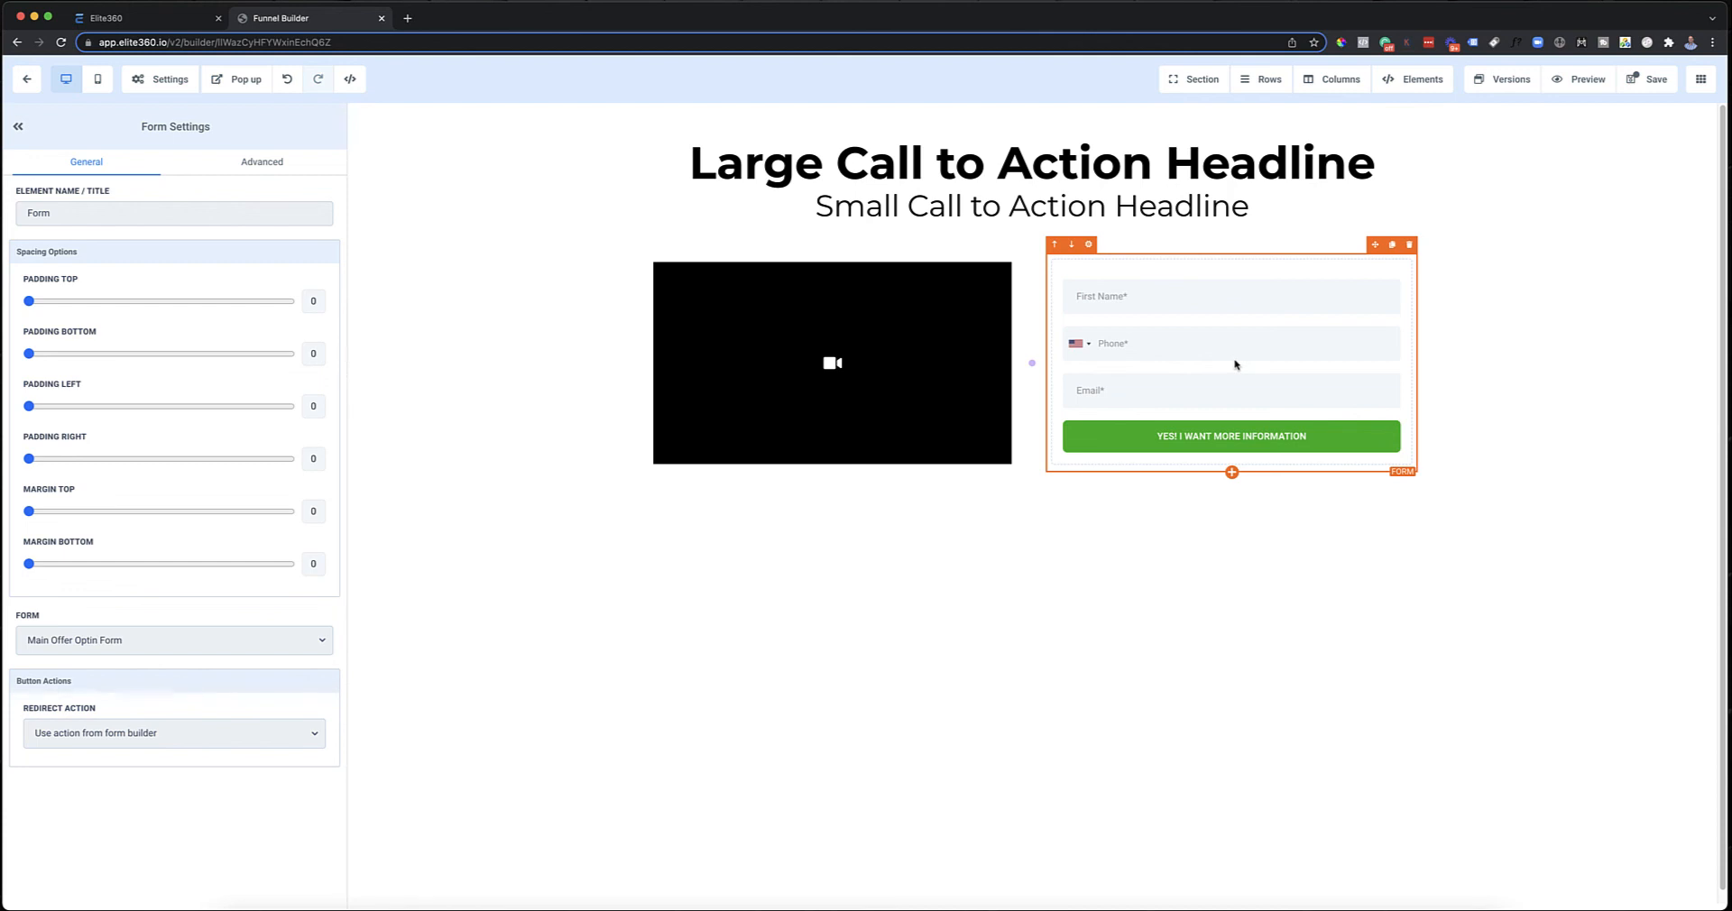
Look at the Forms options in the Elite360 Sites area, and return to the funnel page builder
{"action": "left_click", "coordinate": [104, 19]}
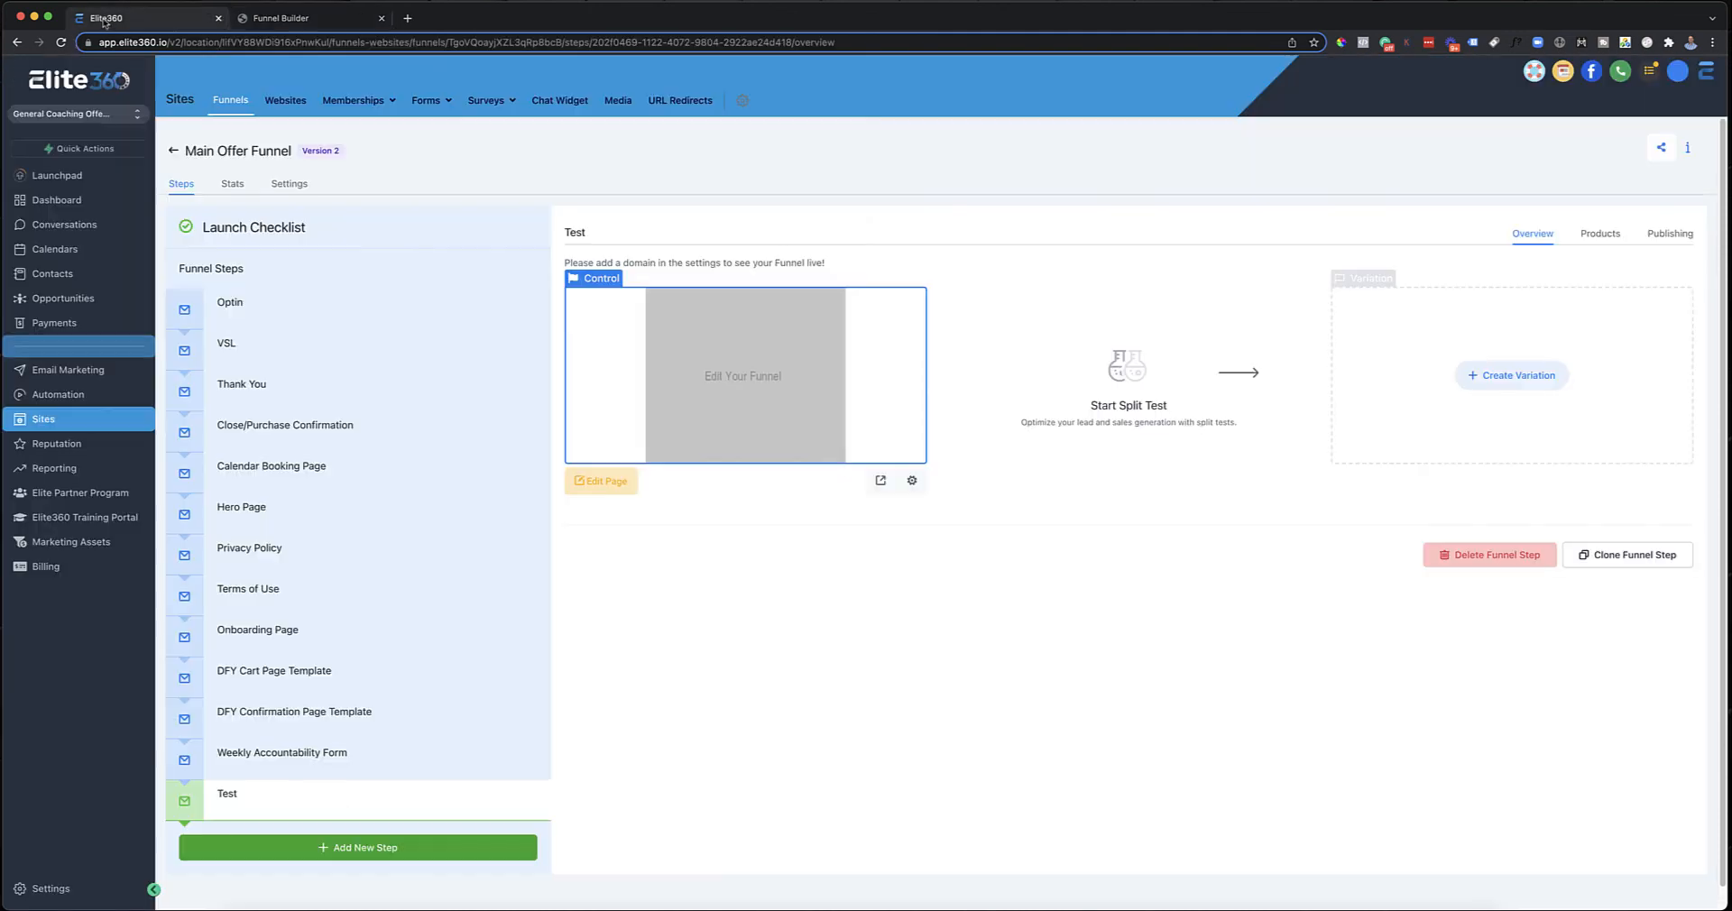
{"action": "left_click", "coordinate": [427, 100]}
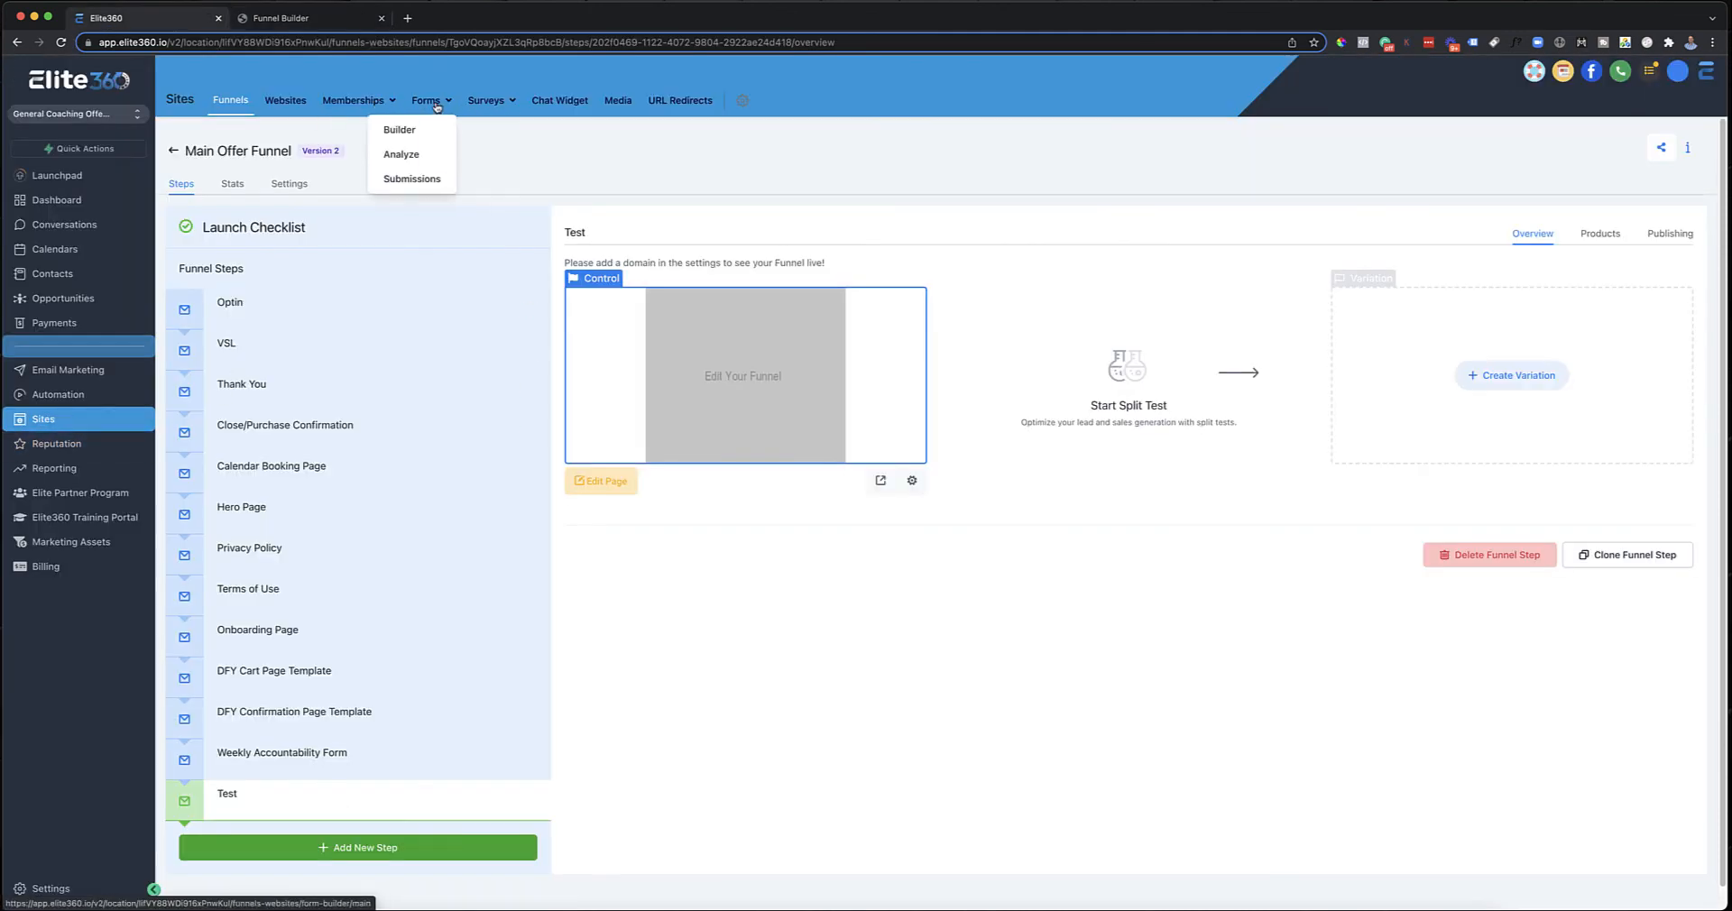
{"action": "left_click", "coordinate": [356, 20]}
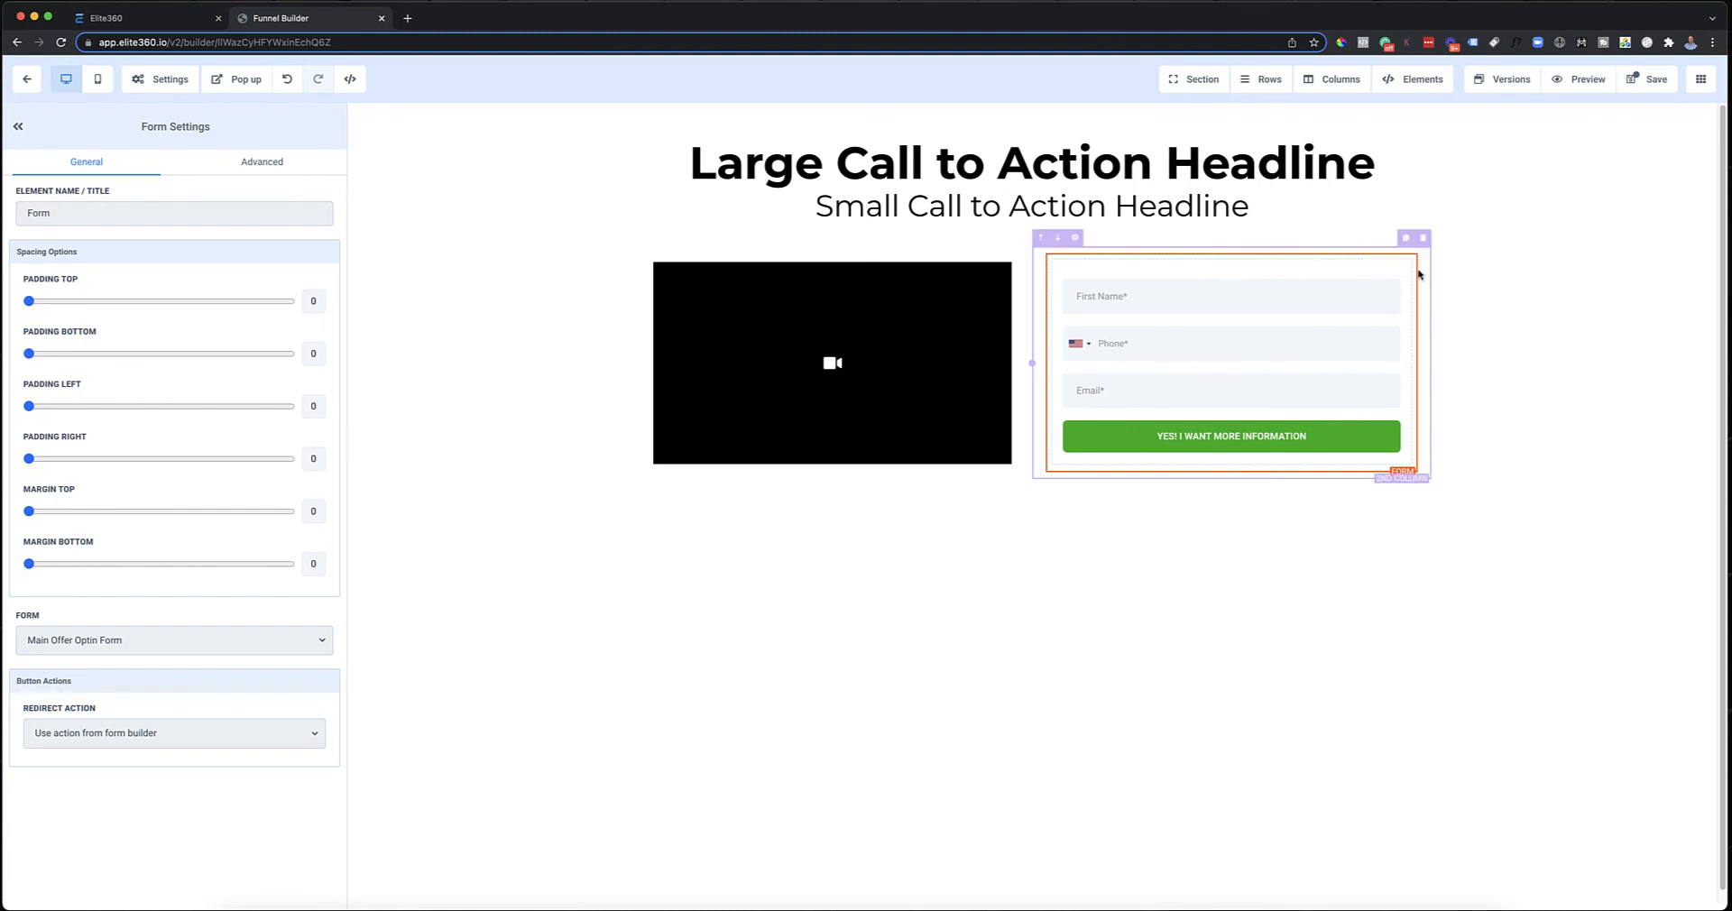
Save the page, updating its SEO meta data with the title Test
{"action": "left_click", "coordinate": [1638, 80]}
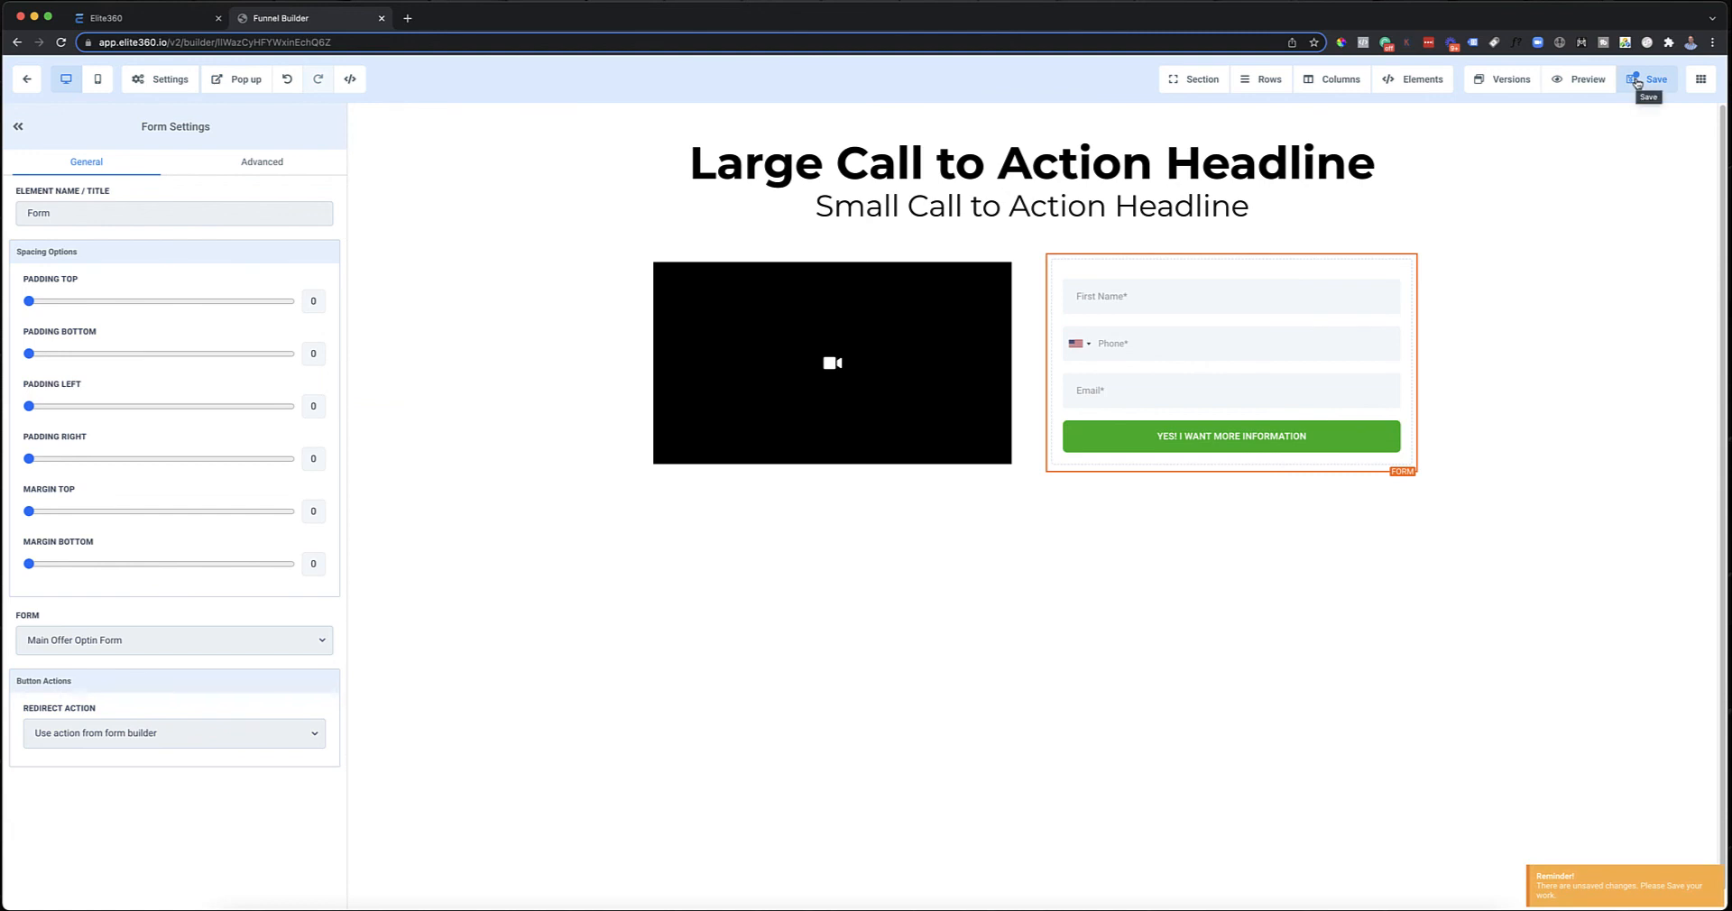
{"action": "left_click", "coordinate": [1637, 83]}
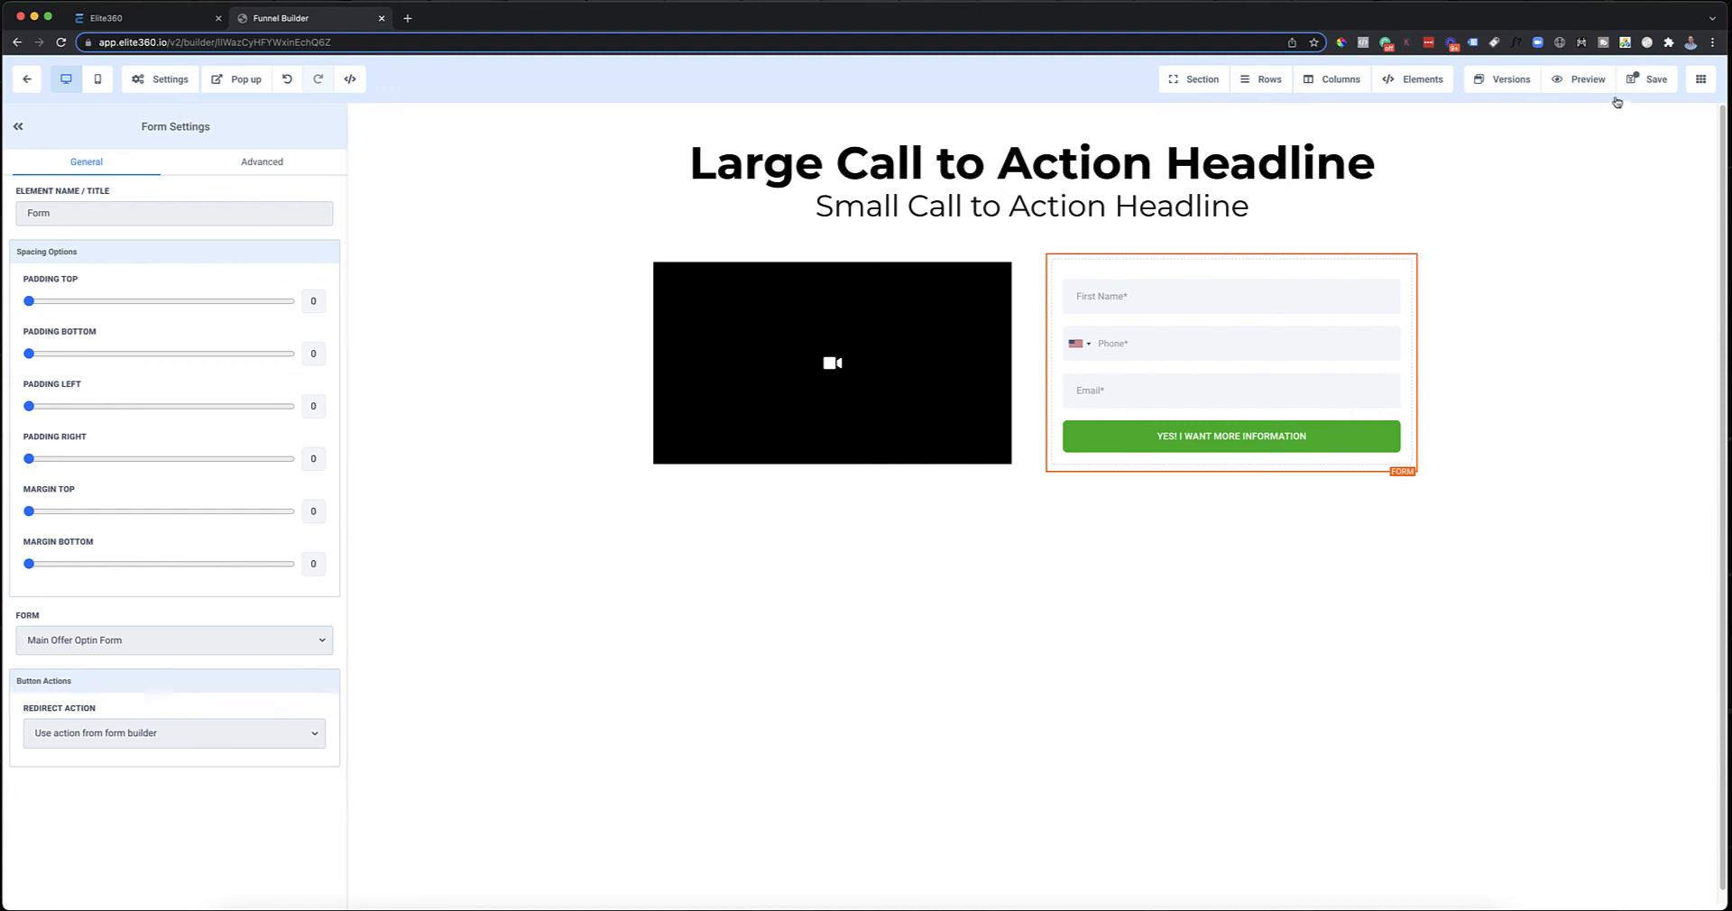
{"action": "left_click", "coordinate": [1638, 81]}
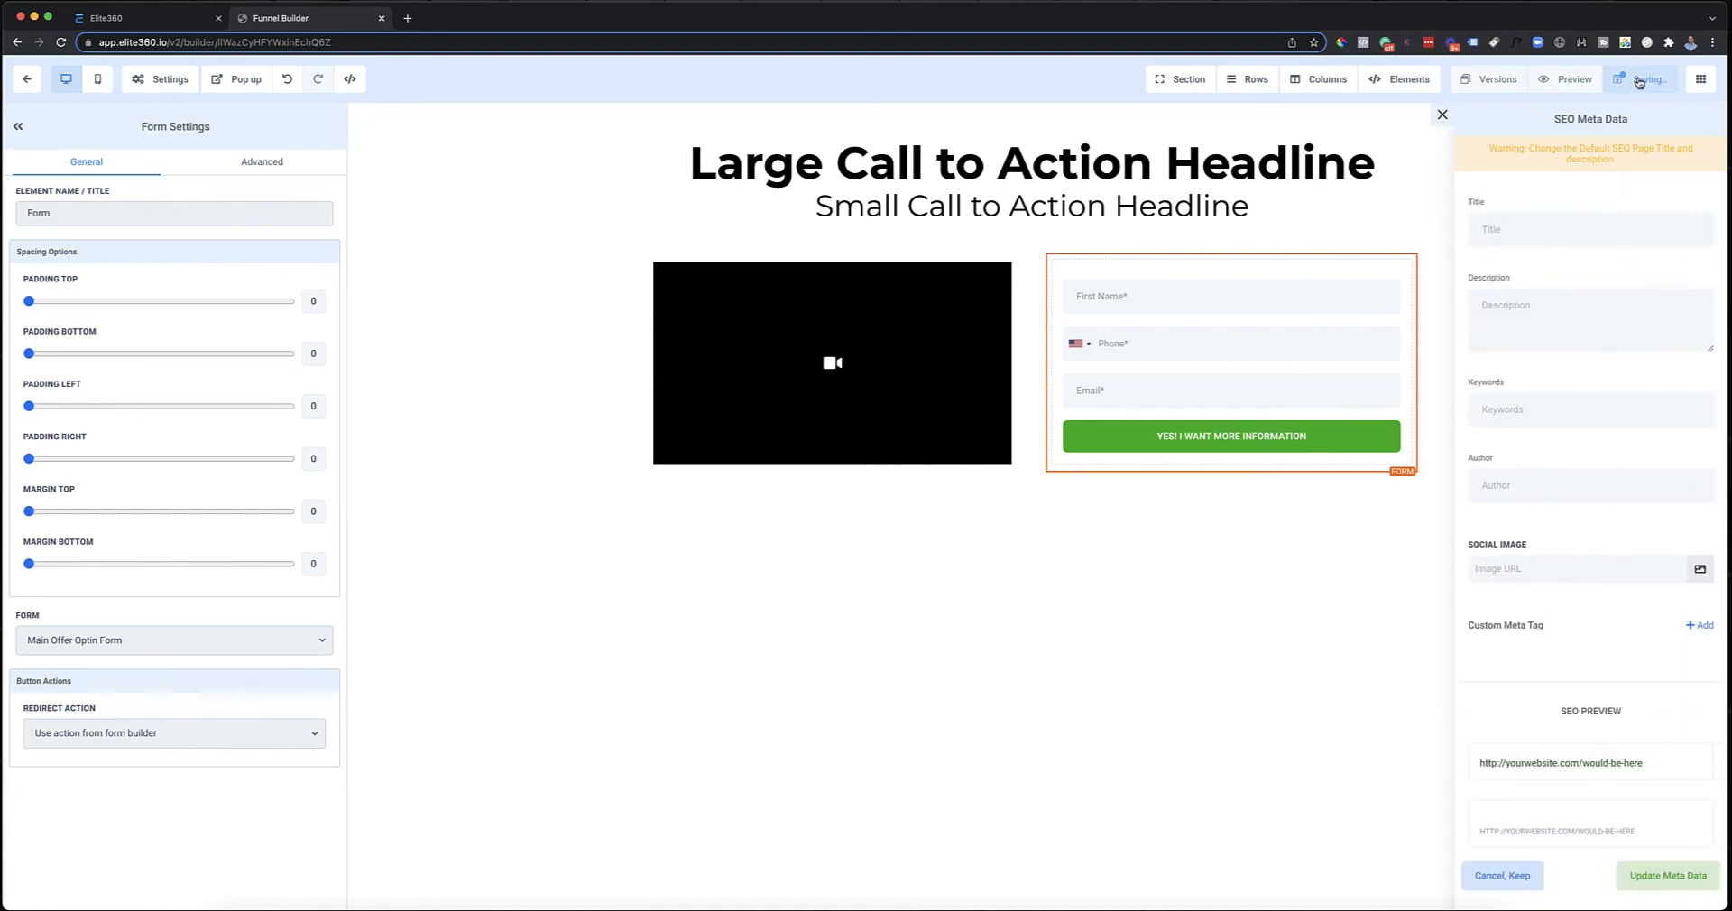
{"action": "left_click", "coordinate": [1518, 231]}
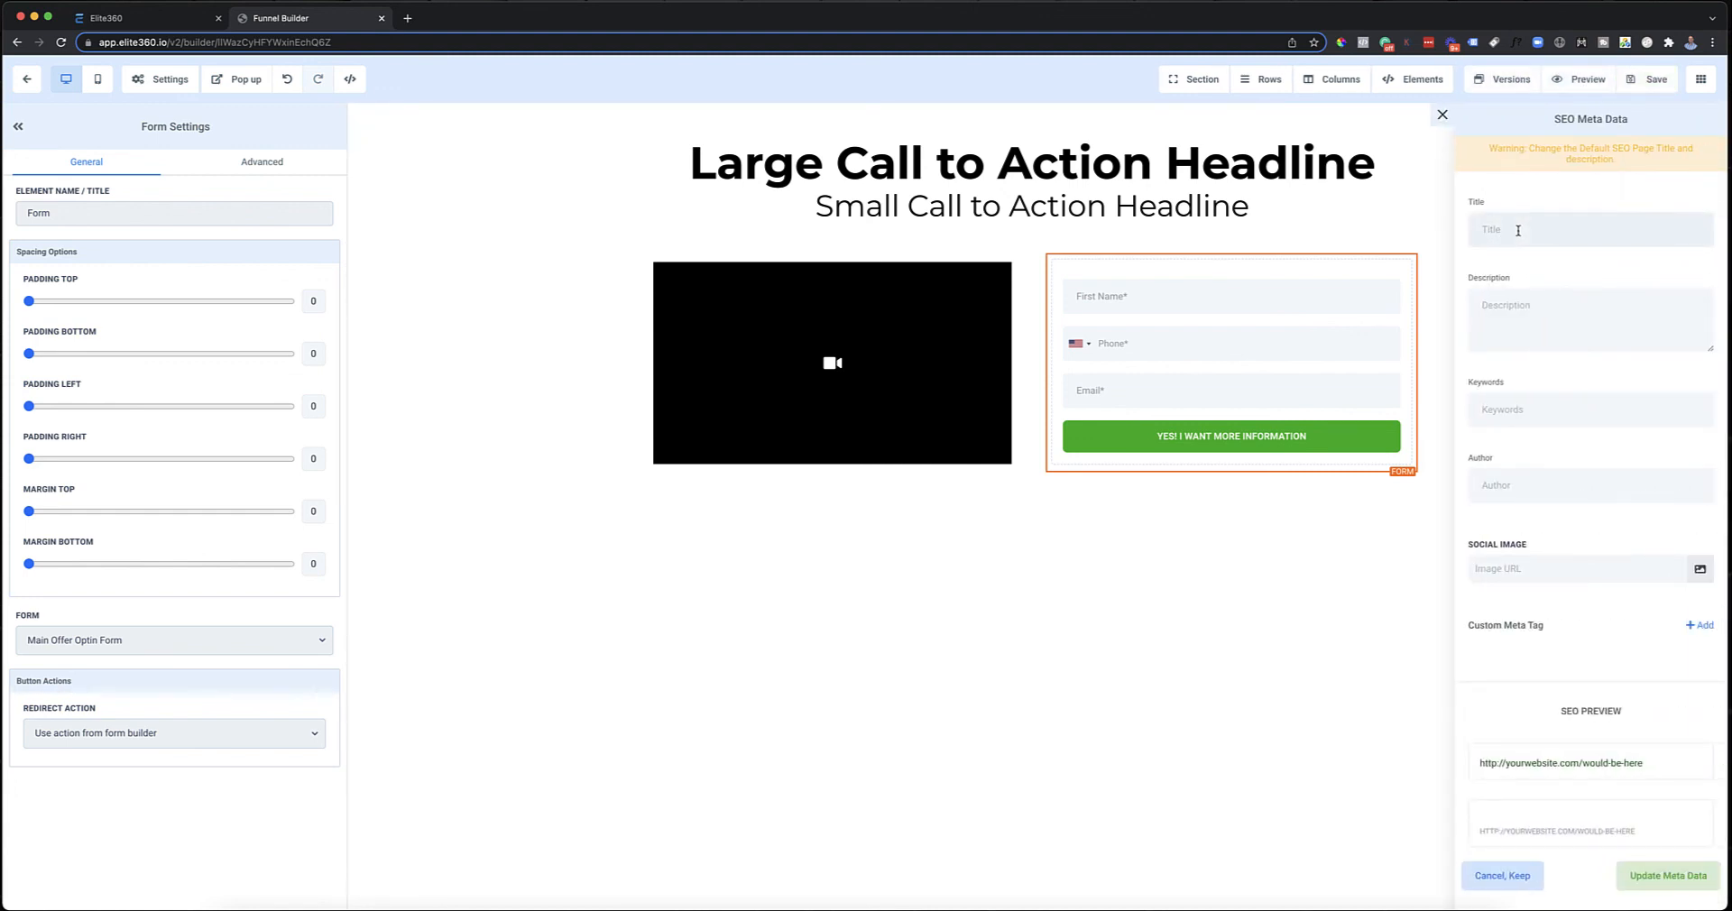
{"action": "type", "text": "Test"}
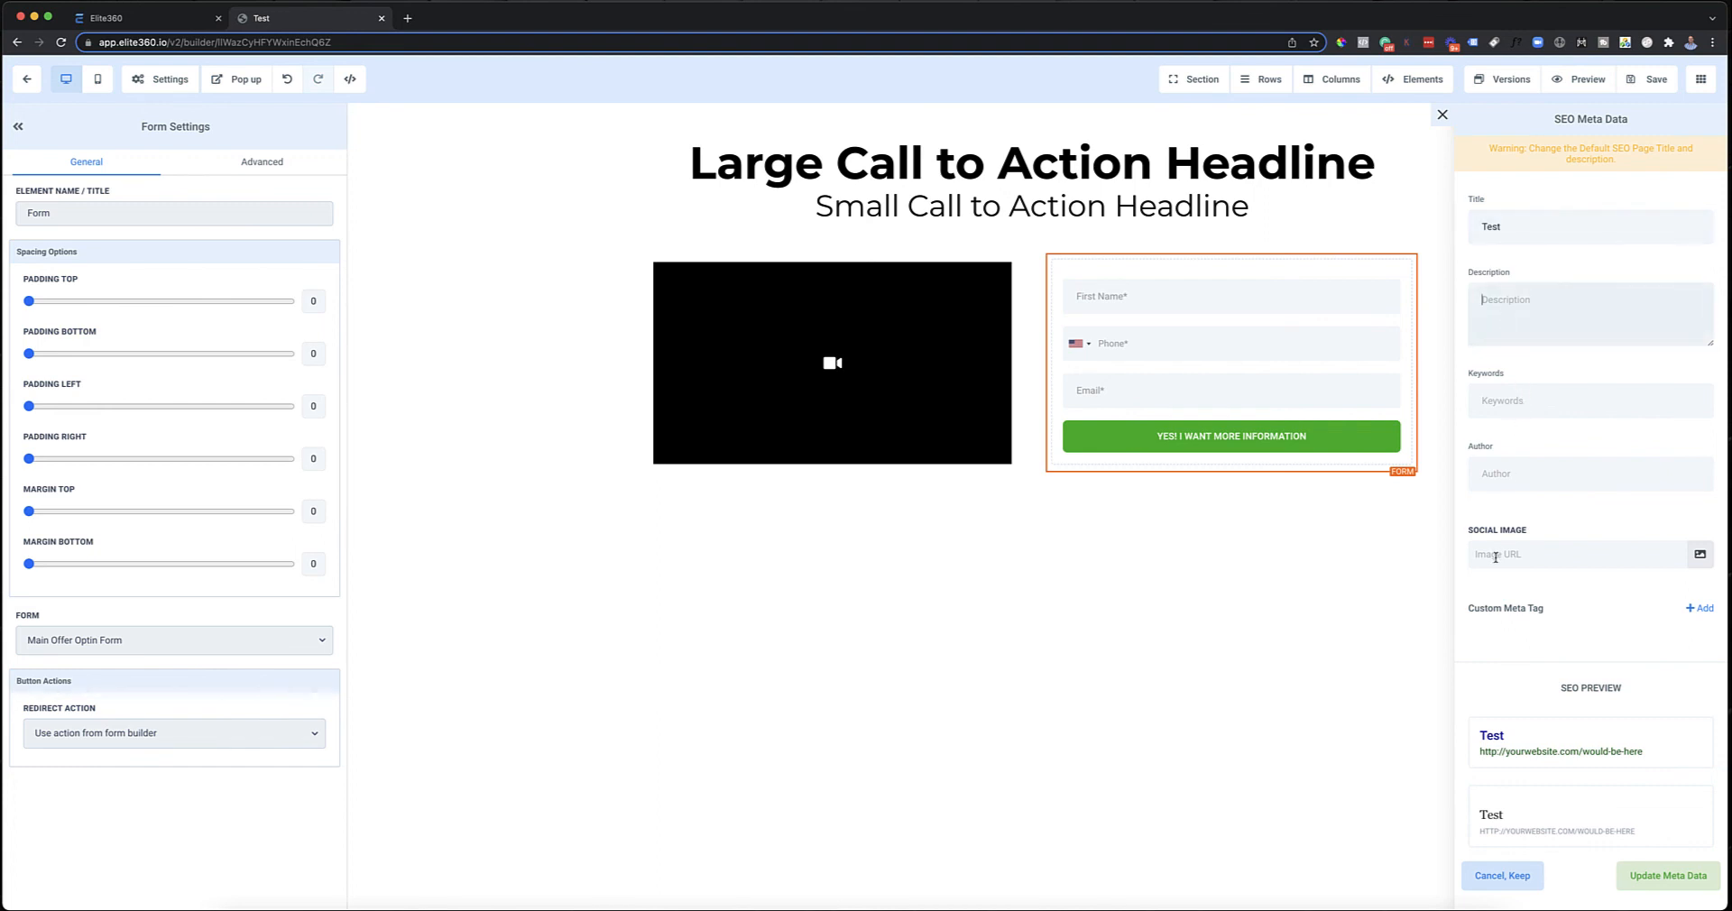
{"action": "left_click", "coordinate": [1656, 881]}
{"action": "left_click", "coordinate": [1649, 79]}
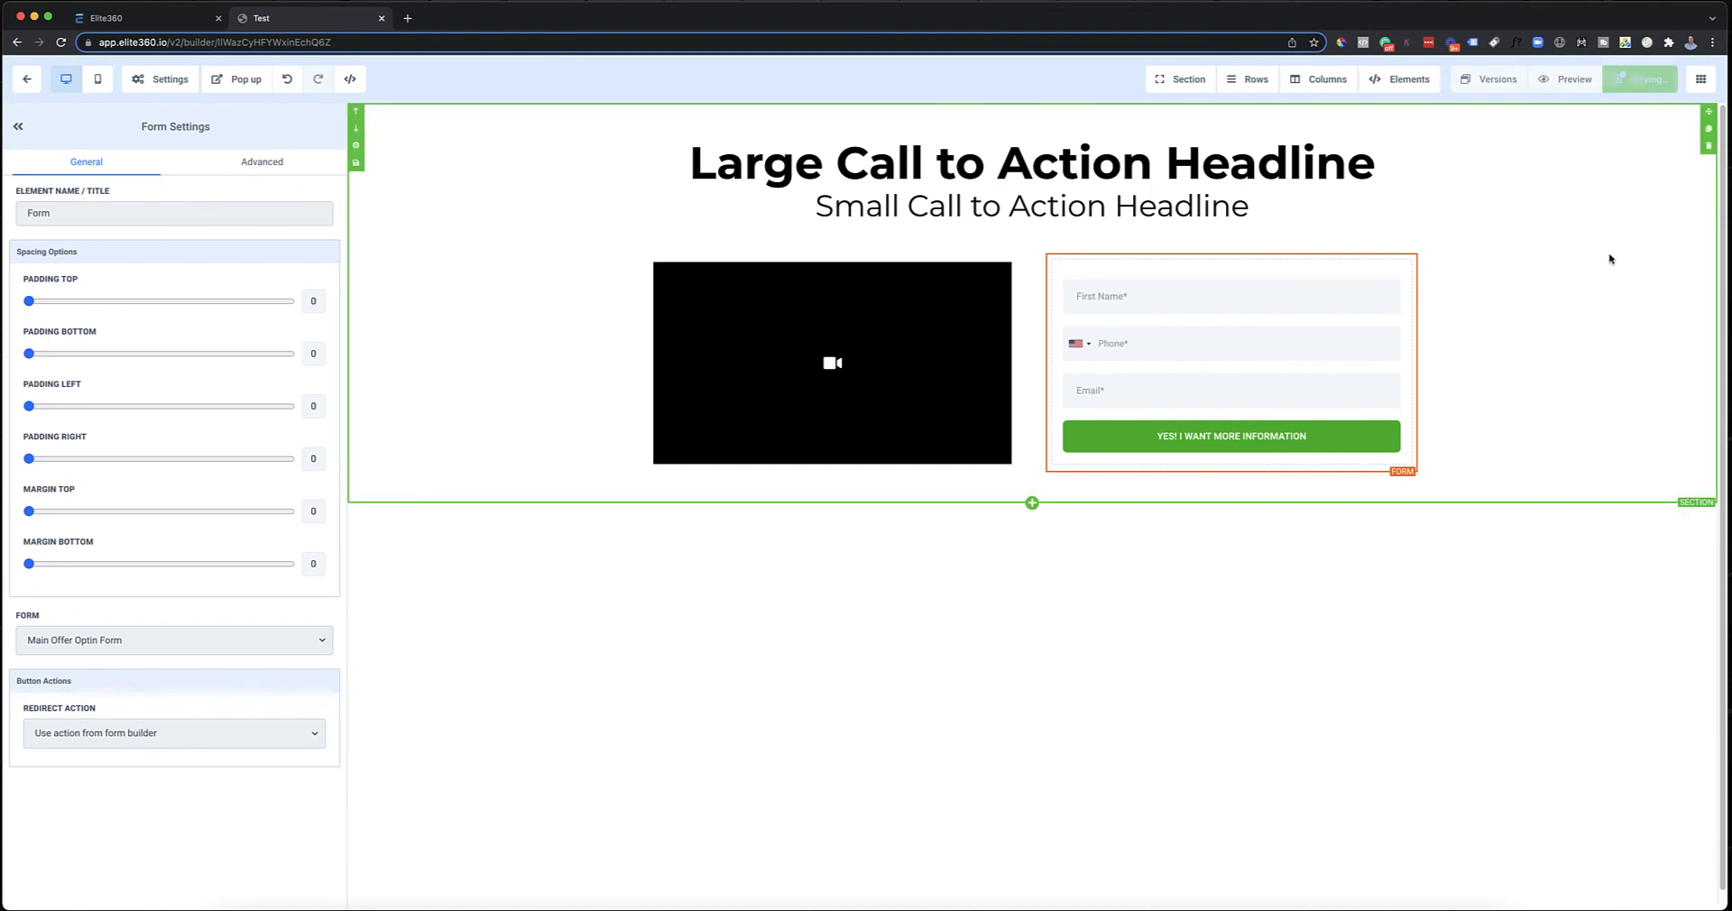